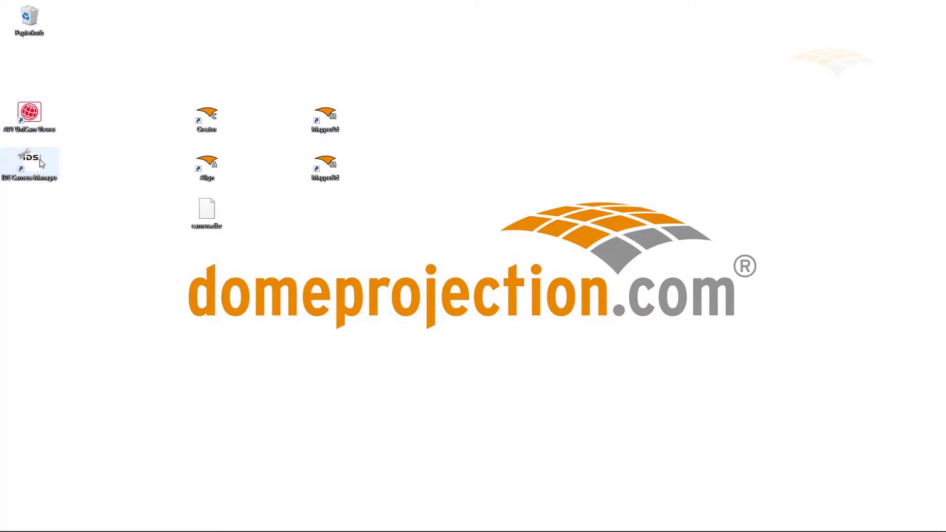
Check the connected camera's live image of the projection screen in IDS Camera Manager, and close the viewer and the manager
double_click(41, 164)
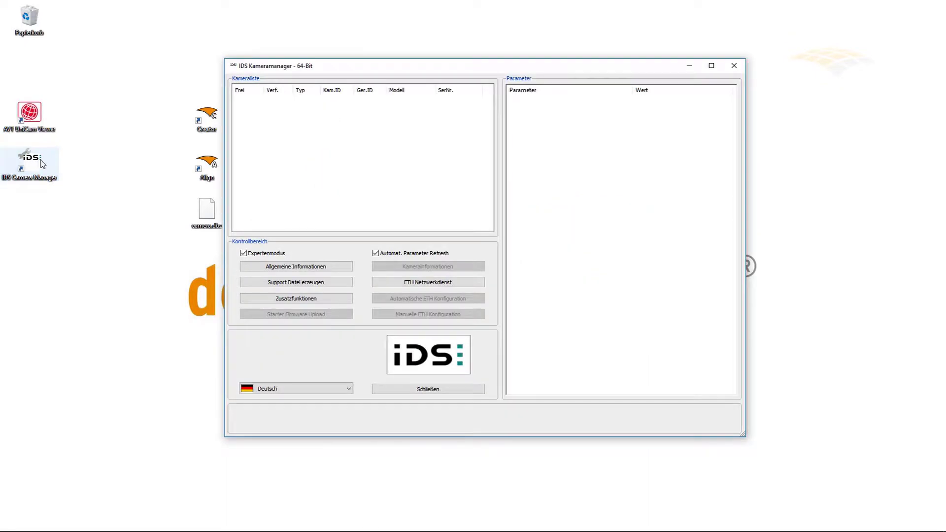
left_click_drag(365, 65, 371, 63)
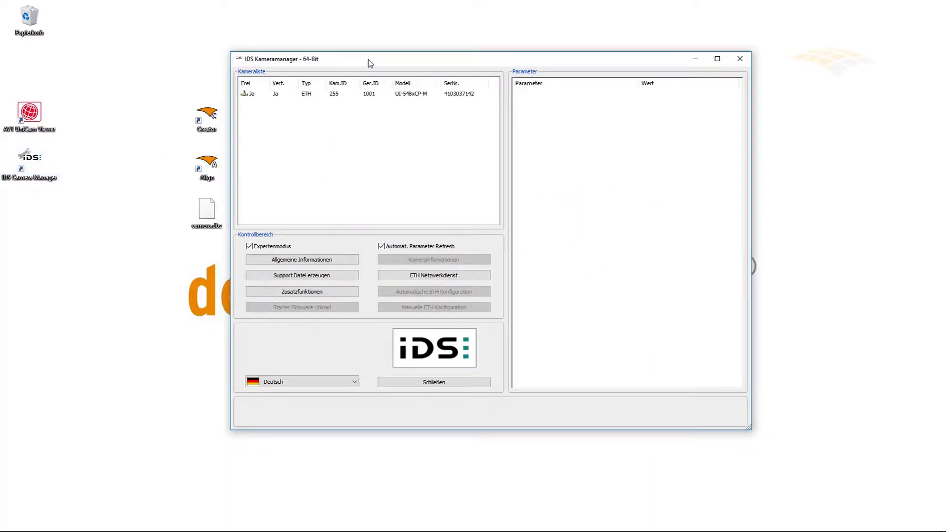
left_click(349, 94)
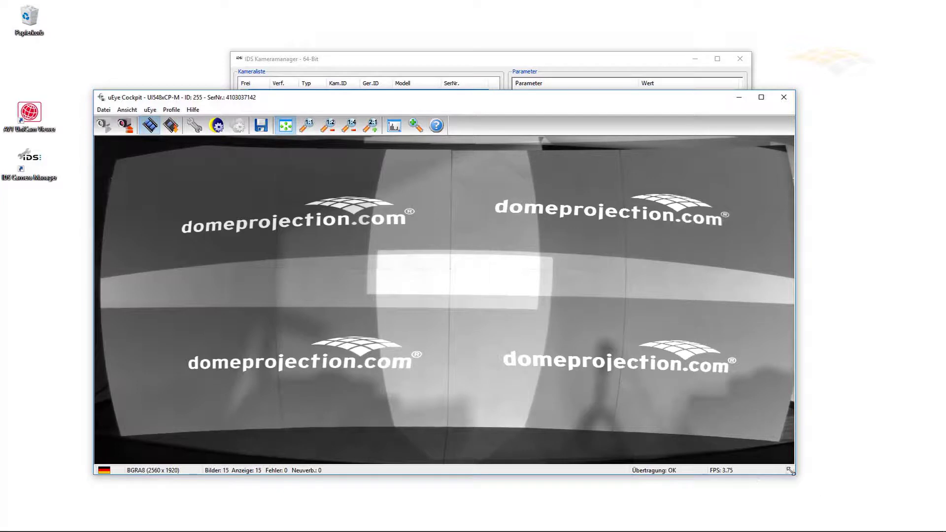
left_click_drag(794, 475, 791, 509)
left_click(780, 97)
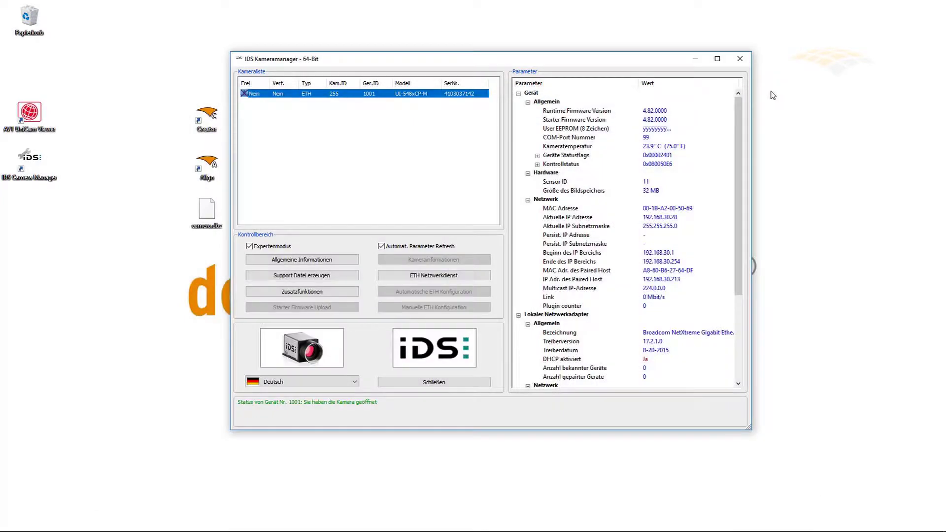
left_click(746, 63)
Launch domeprojection.com Creator, maximize its window and apply the default workspace layout
double_click(213, 117)
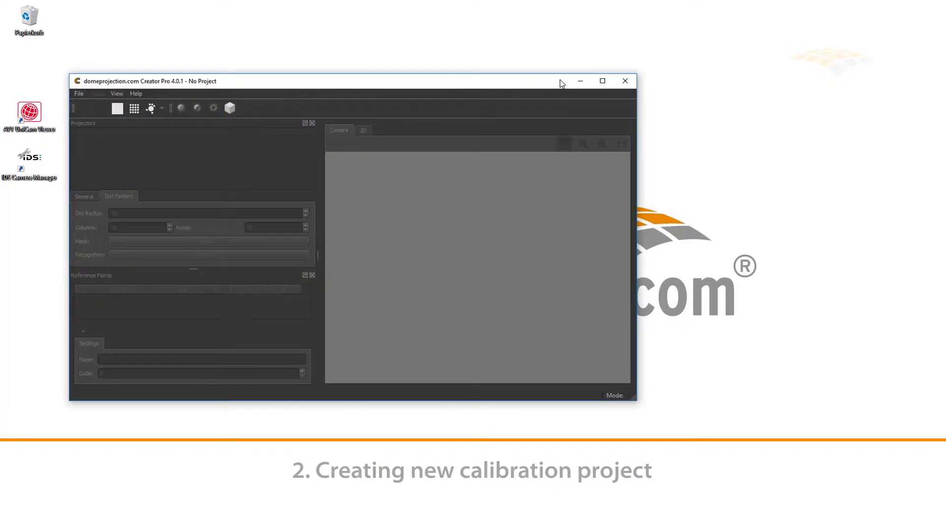
left_click(602, 80)
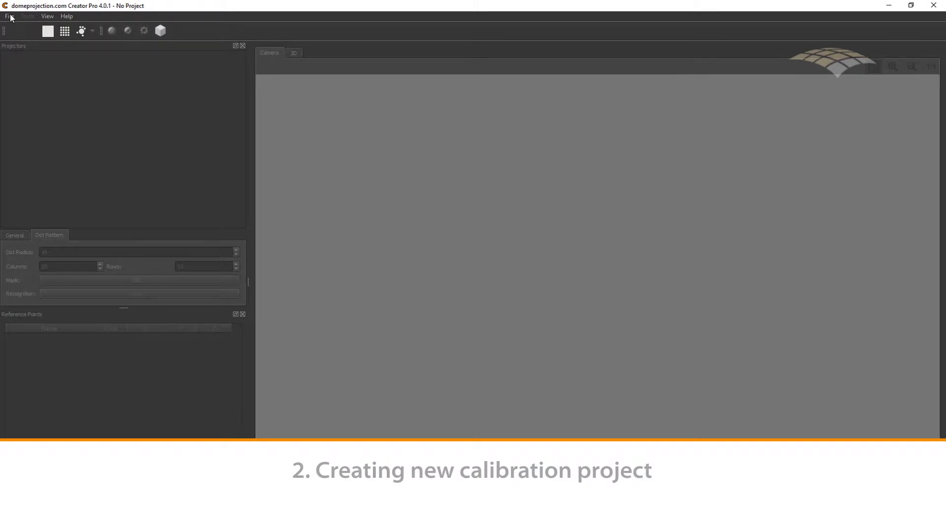
left_click(47, 16)
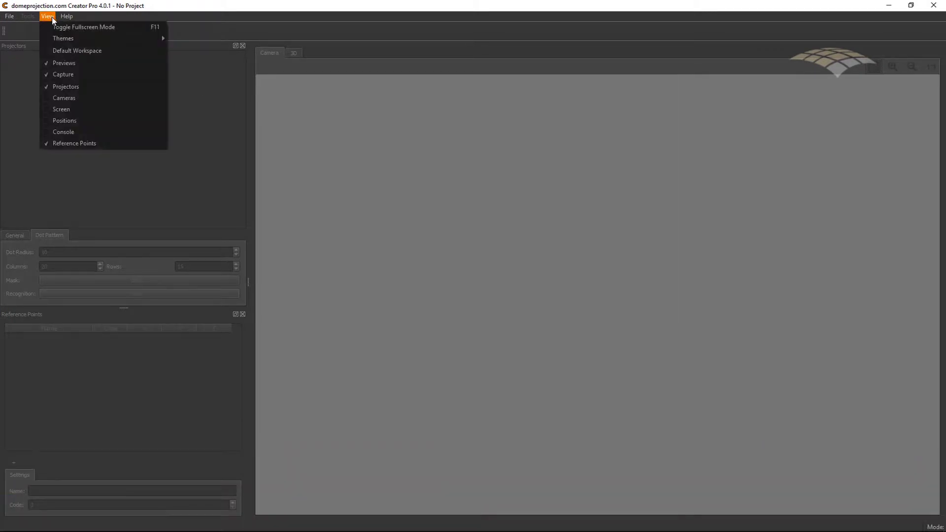
left_click(77, 51)
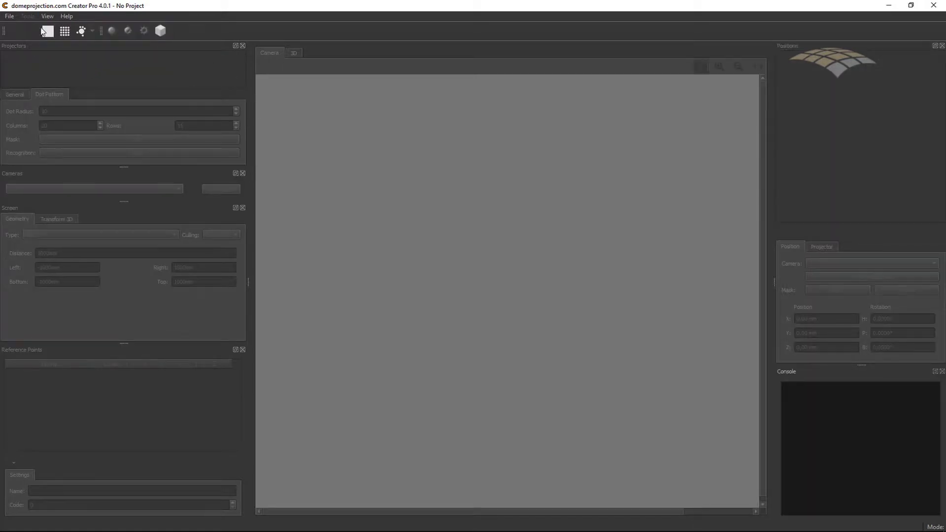
Start a new project and name it 4channels_curved
left_click(10, 18)
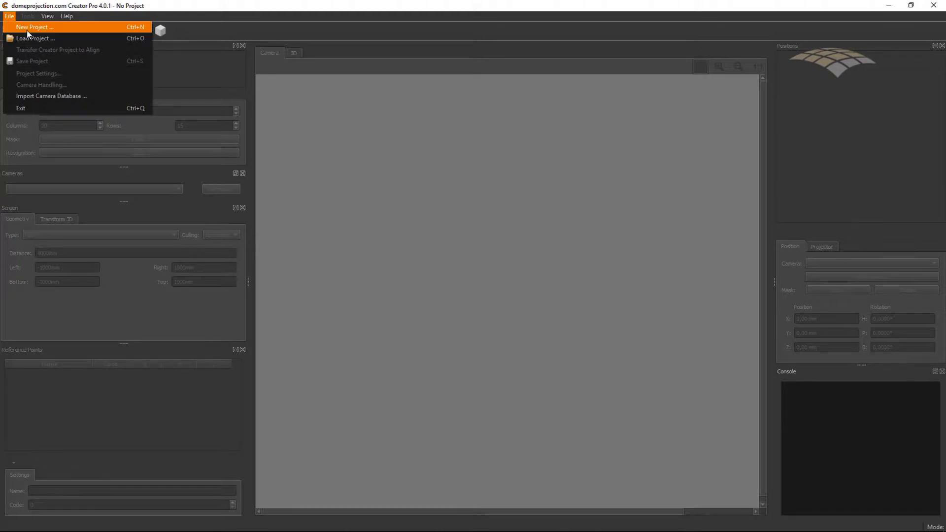
left_click(30, 28)
left_click_drag(397, 142, 389, 121)
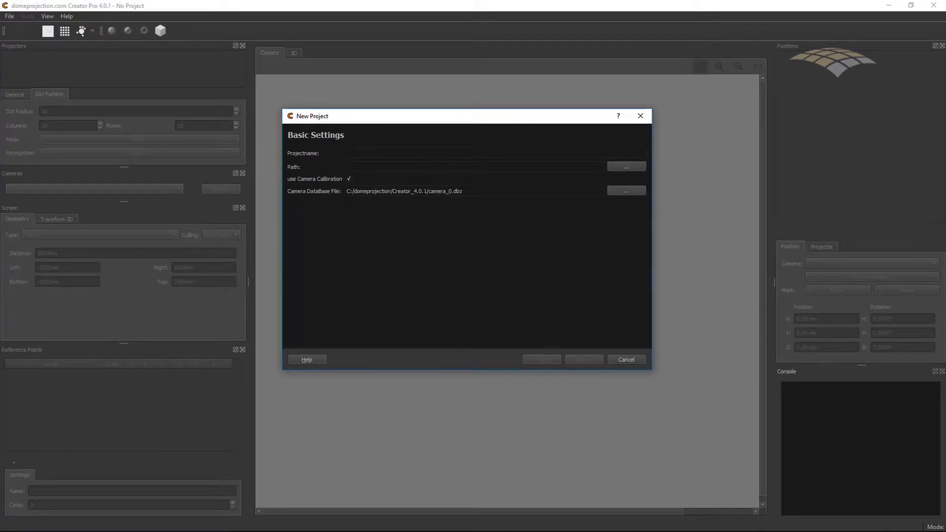
left_click(400, 153)
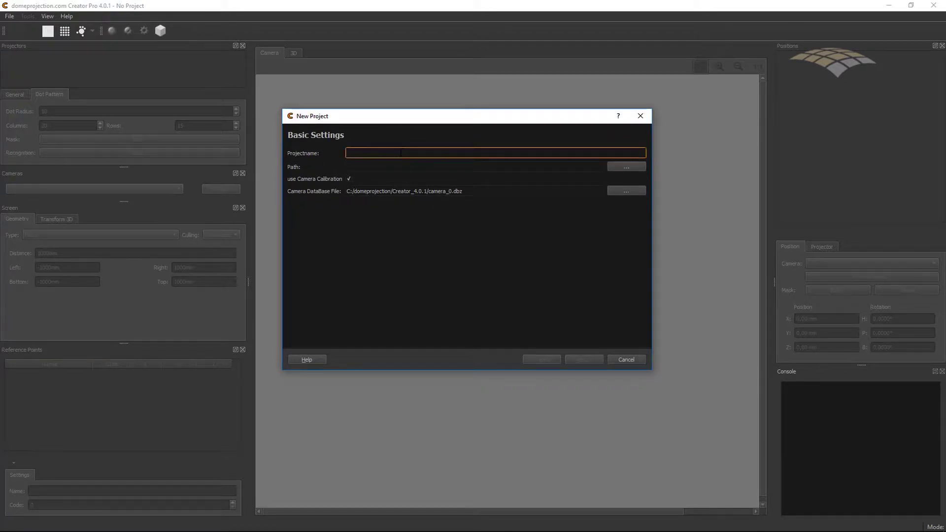
type("4channels_curved")
Set the project path to the folder C:/domeprojection/Projects
left_click(616, 167)
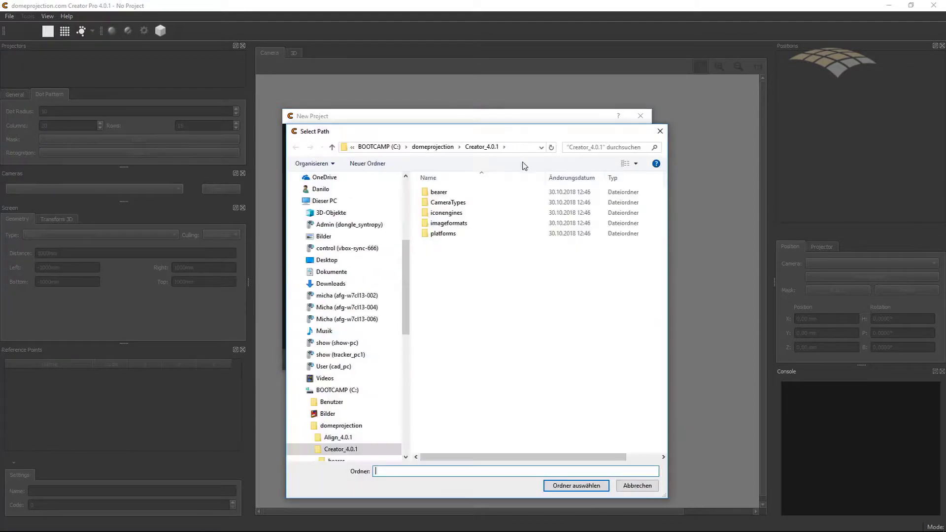
left_click(446, 142)
double_click(466, 227)
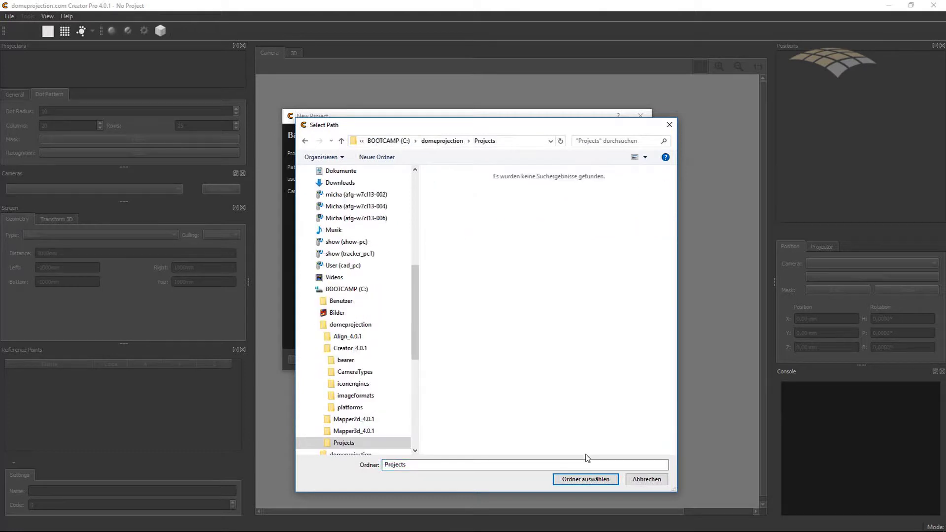
left_click(586, 479)
Choose camera.dbz from the Desktop as the camera database file and continue to the screen geometry settings
left_click(577, 190)
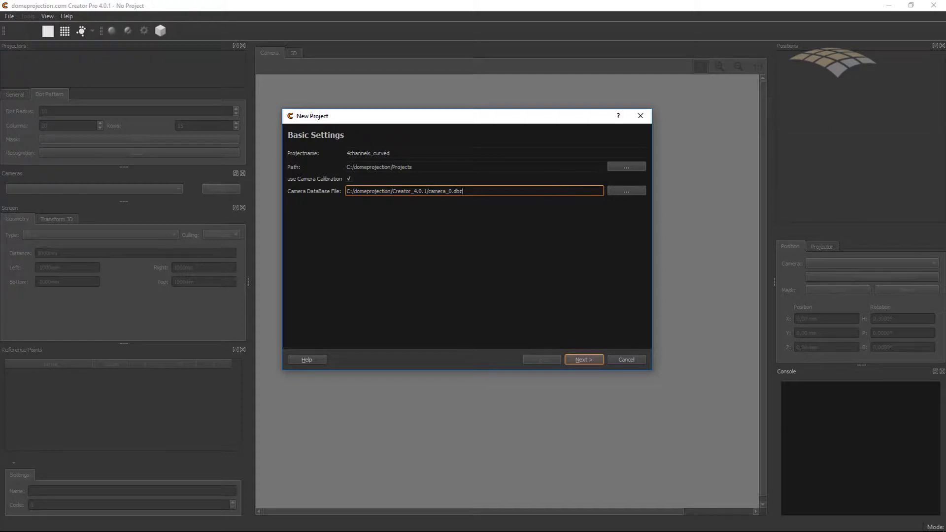
left_click_drag(433, 121, 445, 116)
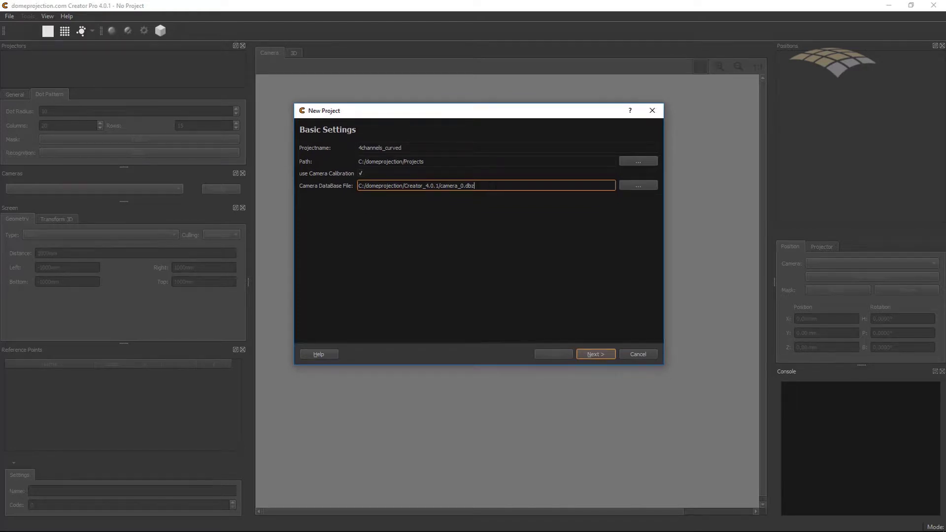
left_click(624, 187)
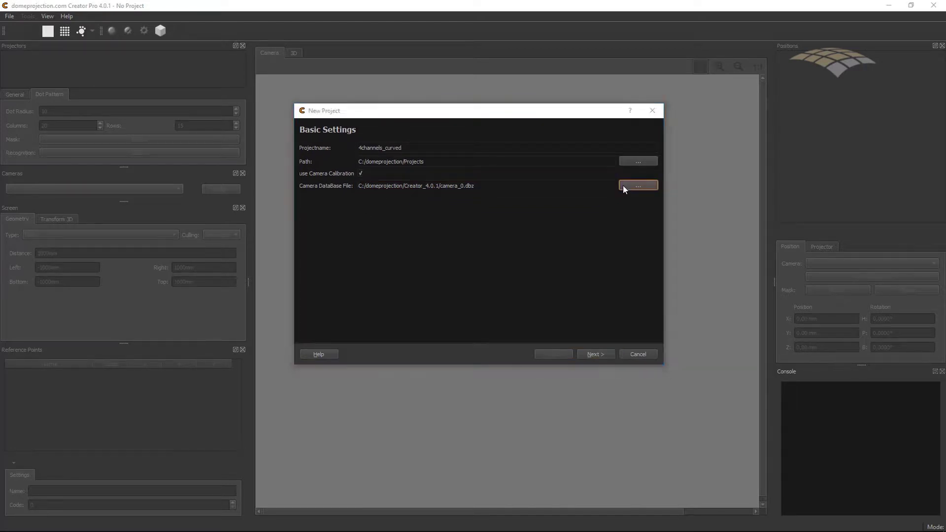
left_click_drag(575, 129, 586, 119)
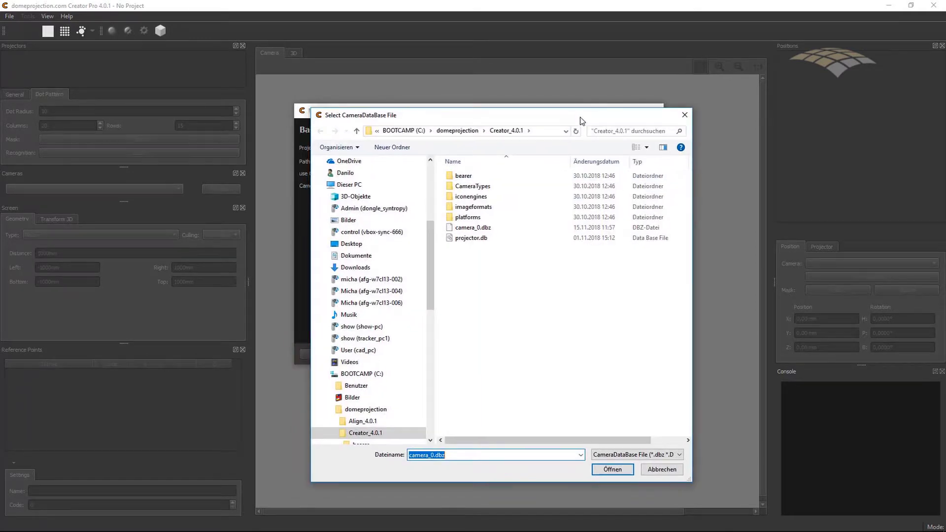
scroll(386, 208, "up", 5)
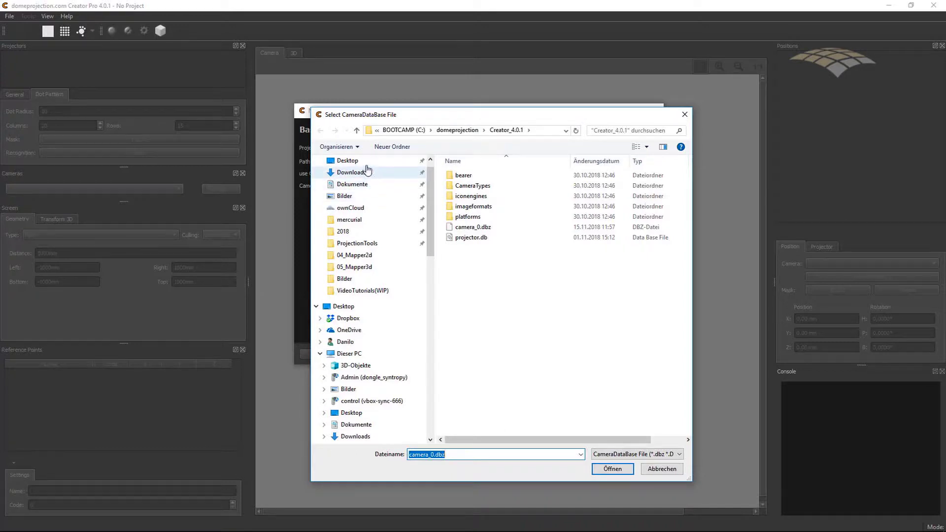
left_click(366, 162)
left_click(593, 186)
left_click(619, 470)
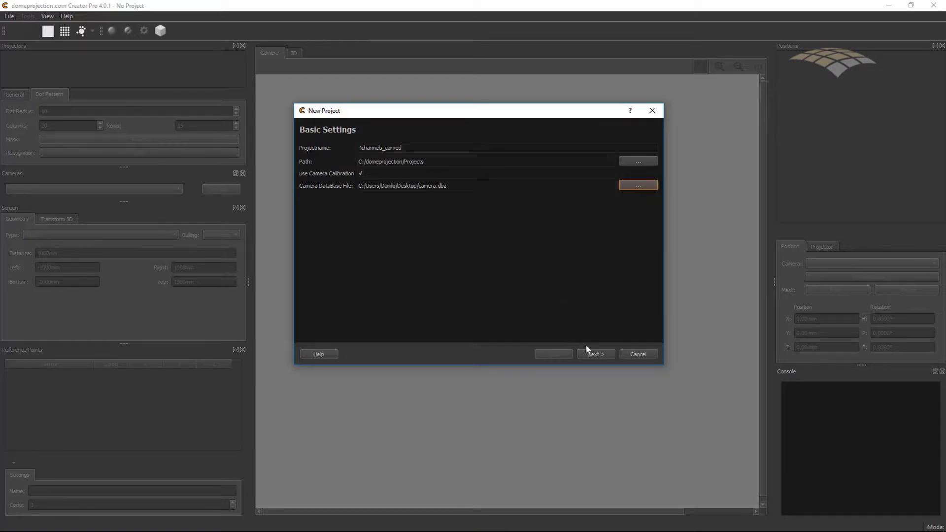
left_click(602, 355)
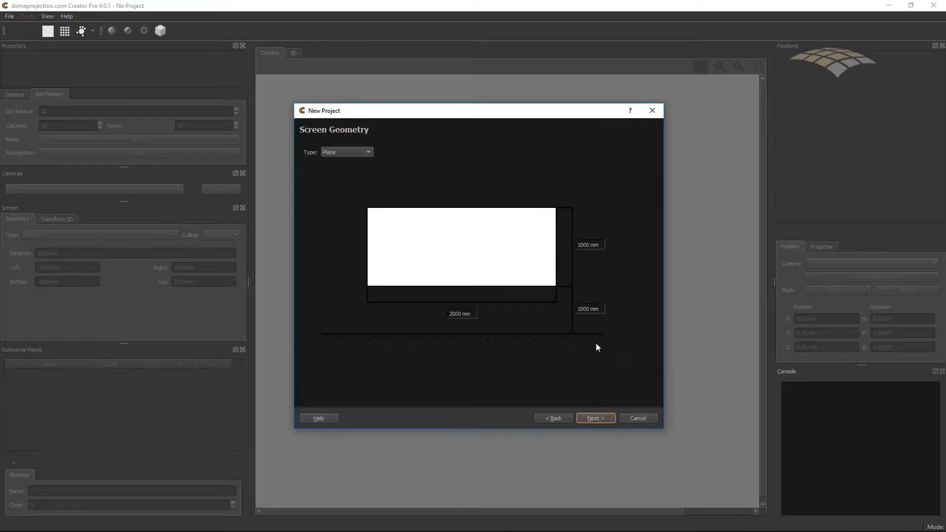
Browse the available screen geometry types and choose Sphere Segment for the project
left_click_drag(465, 116, 473, 115)
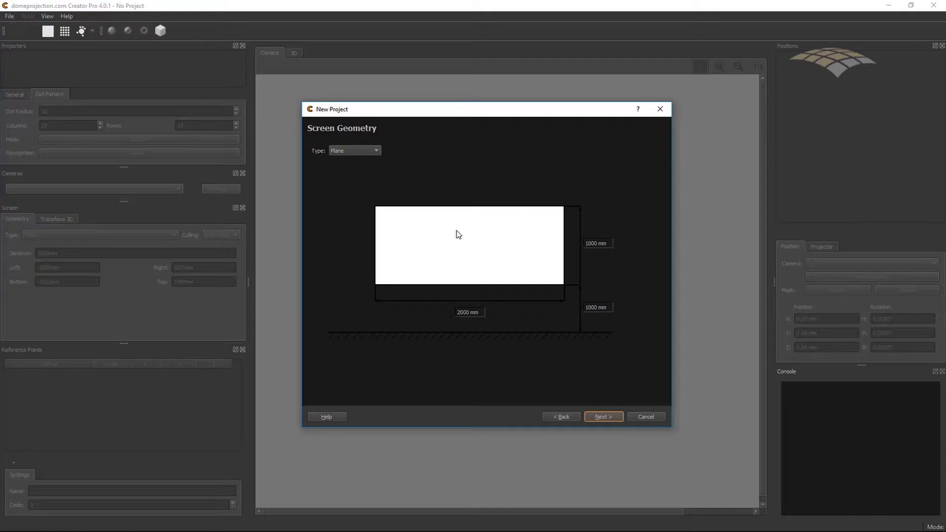
left_click(376, 151)
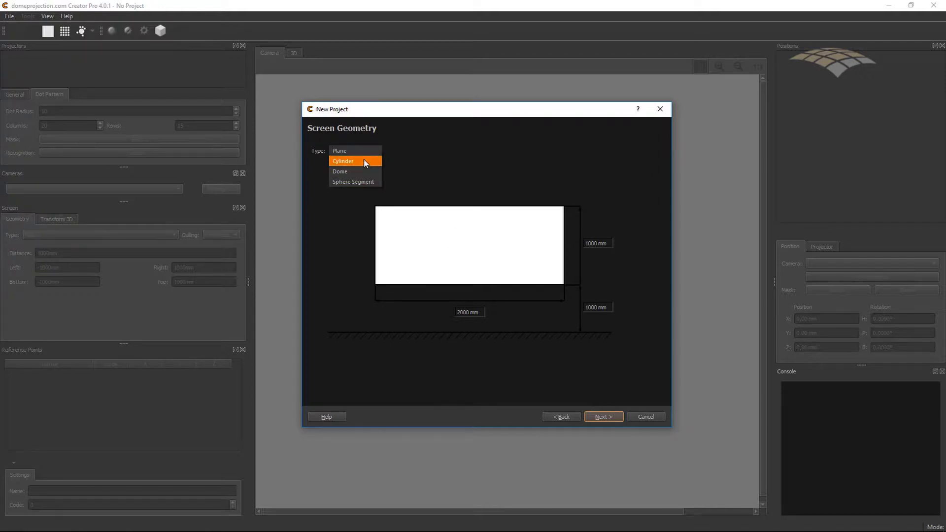
left_click(369, 161)
left_click(368, 151)
left_click(372, 161)
left_click(373, 151)
left_click(374, 160)
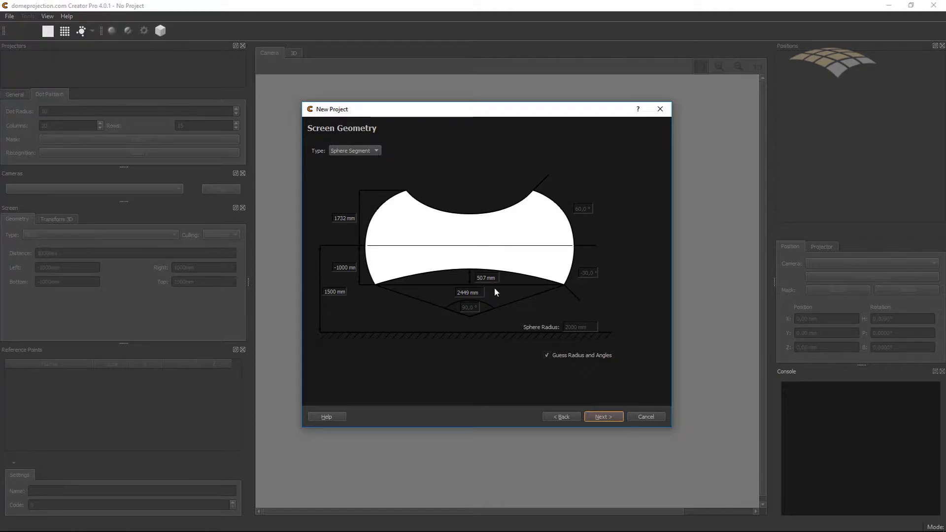
With Guess Radius and Angles enabled, set the sphere segment's width to 3700 mm and its depth to 670 mm
left_click(547, 356)
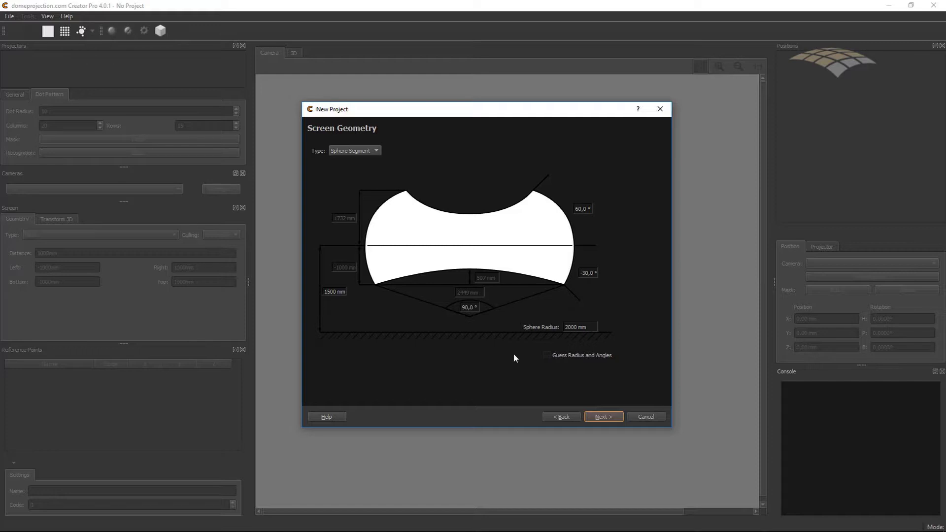
left_click(547, 356)
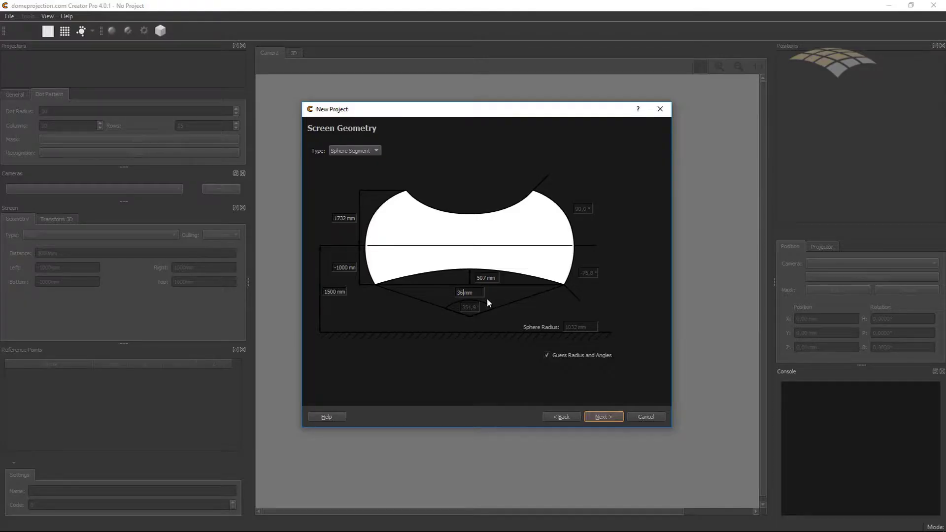
key("Up")
key("Tab")
key("Tab")
key("Tab")
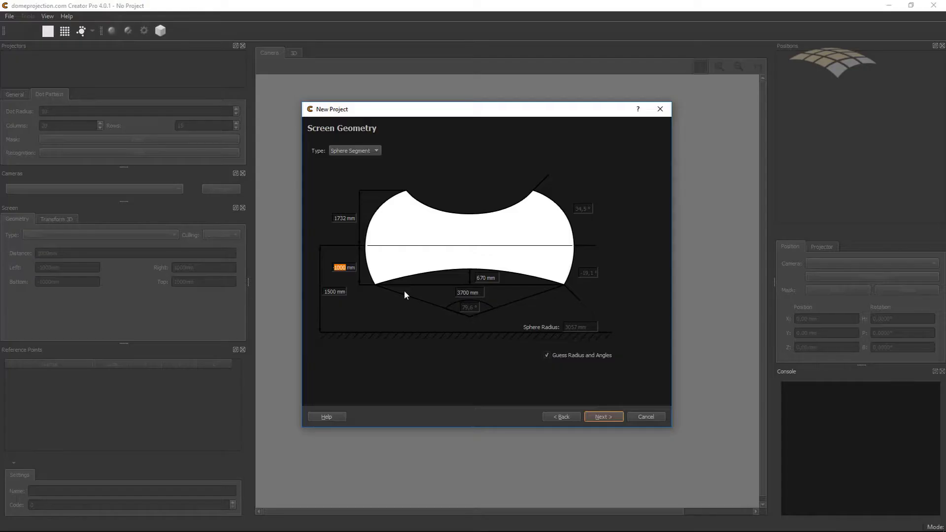
Set the lower segment height to -1540 mm, the height above the floor to 1540 mm and the upper segment height to 1200 mm, and continue
type("1540")
key("Home")
key("Delete")
type("-")
key("shift+Home")
type("1540")
key("Tab")
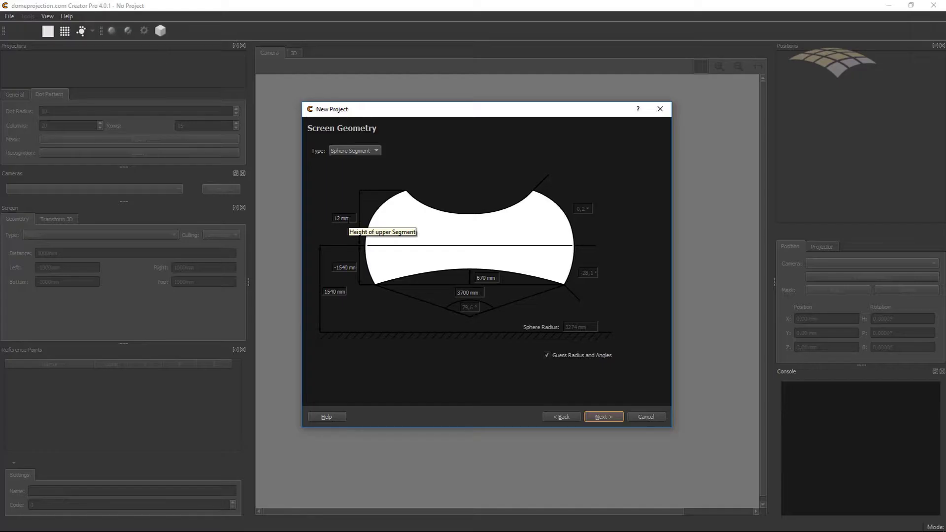
type("00")
key("Tab")
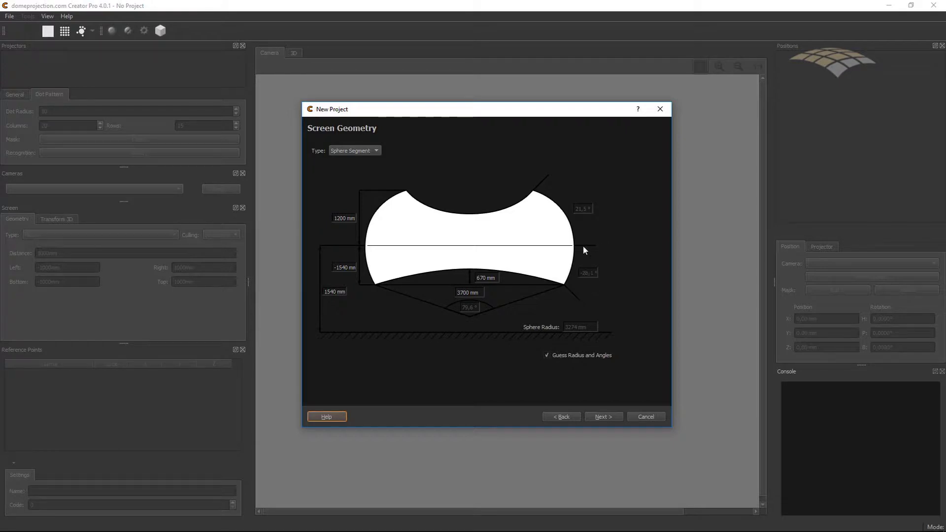
left_click(611, 419)
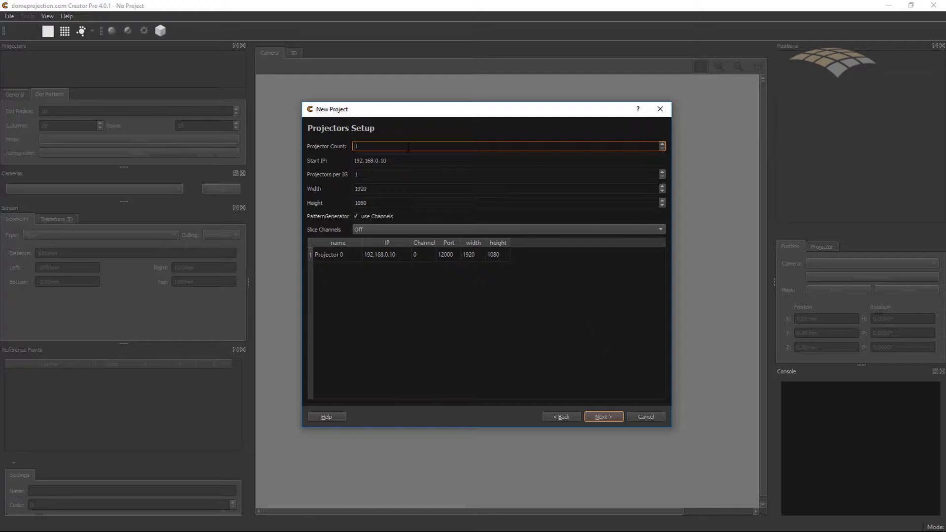
Set the projector count to 4 and the start IP to 192.168.30.148
double_click(382, 147)
type("4")
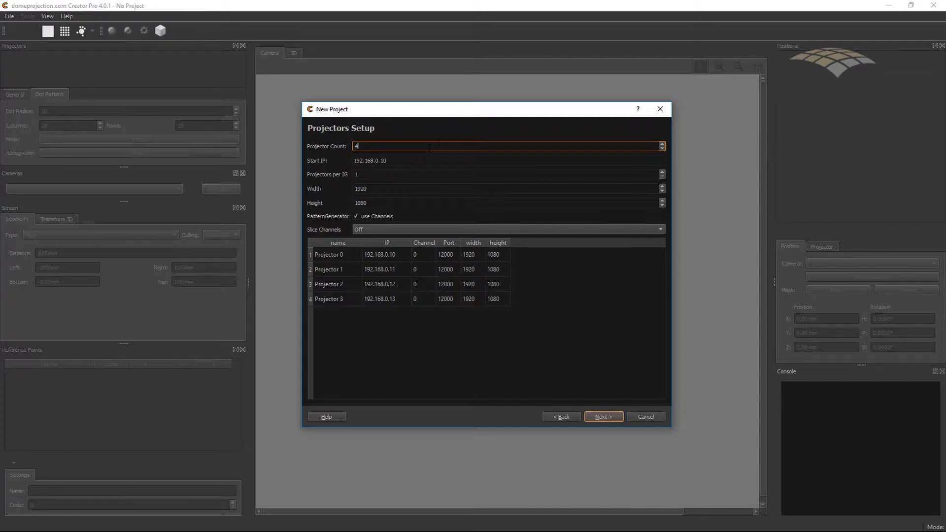
key("Tab")
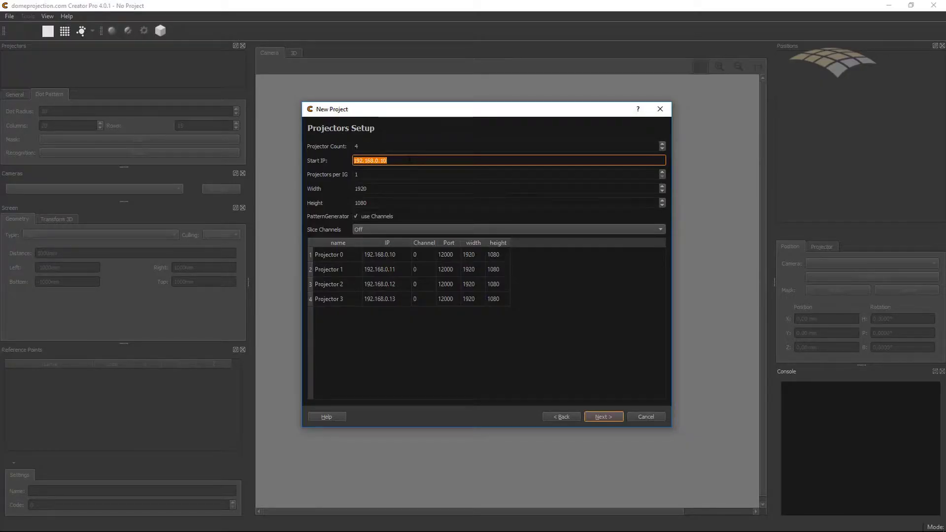
left_click(409, 160)
key("BackSpace")
key("BackSpace")
key("BackSpace")
key("BackSpace")
type("30.148")
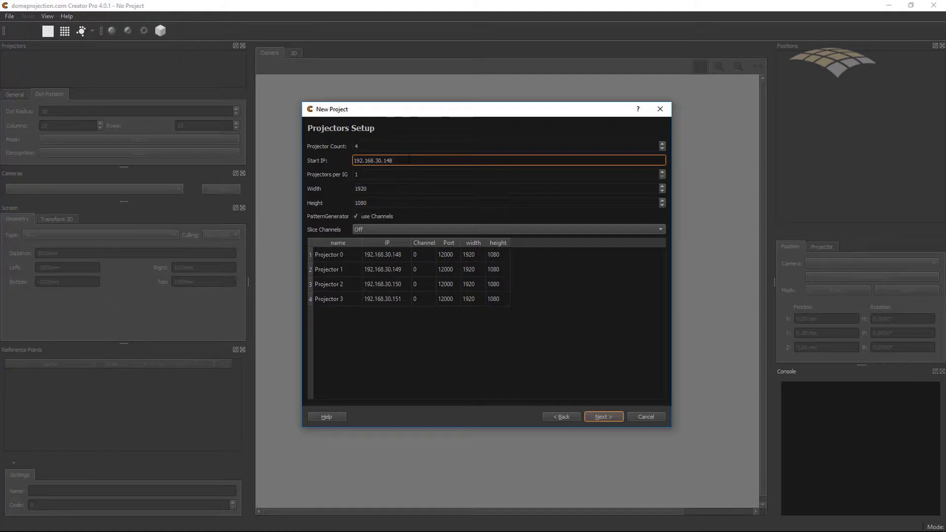
Set the projectors per IG to 4 and the projector resolution to 2560 wide by 1600 high
left_click(397, 171)
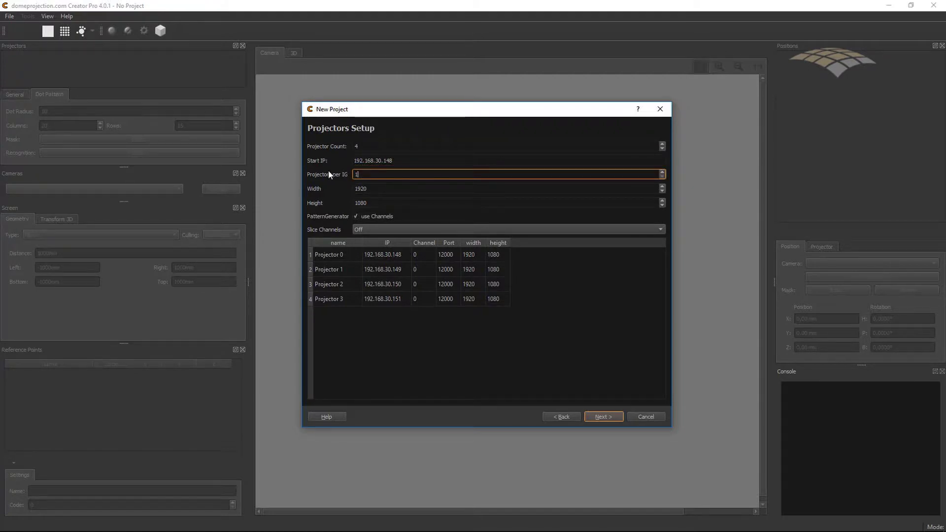
double_click(375, 174)
type("4")
left_click(391, 189)
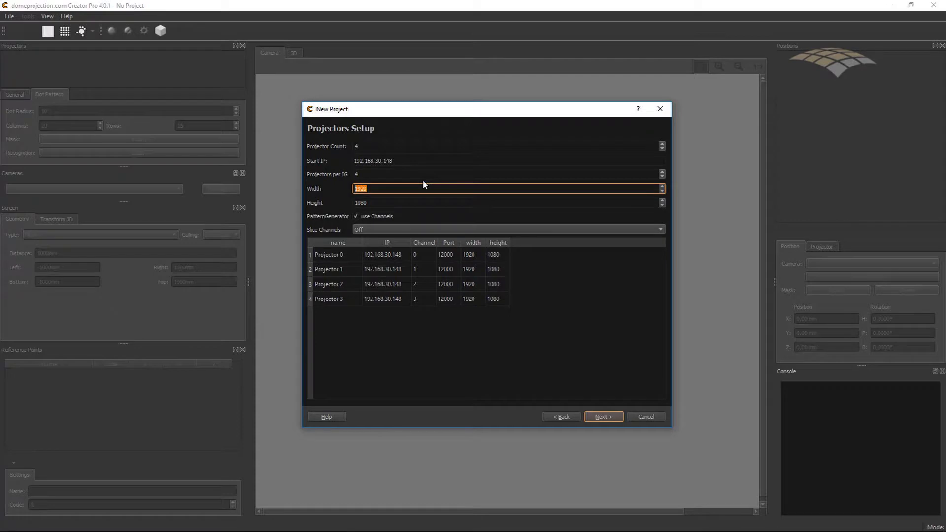
type("2560")
key("Tab")
type("1600")
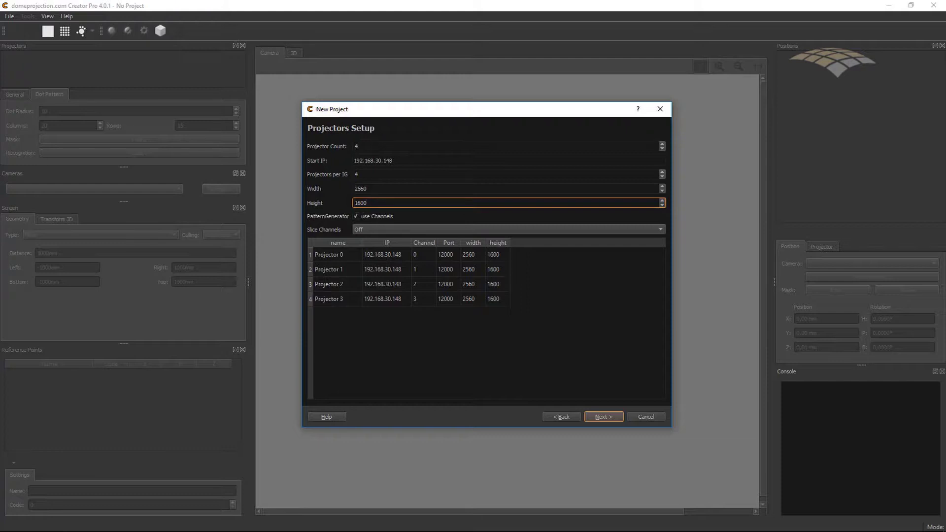
Set Projector 0's individual resolution to 1280 wide by 1024 high in the projector table
left_click(397, 190)
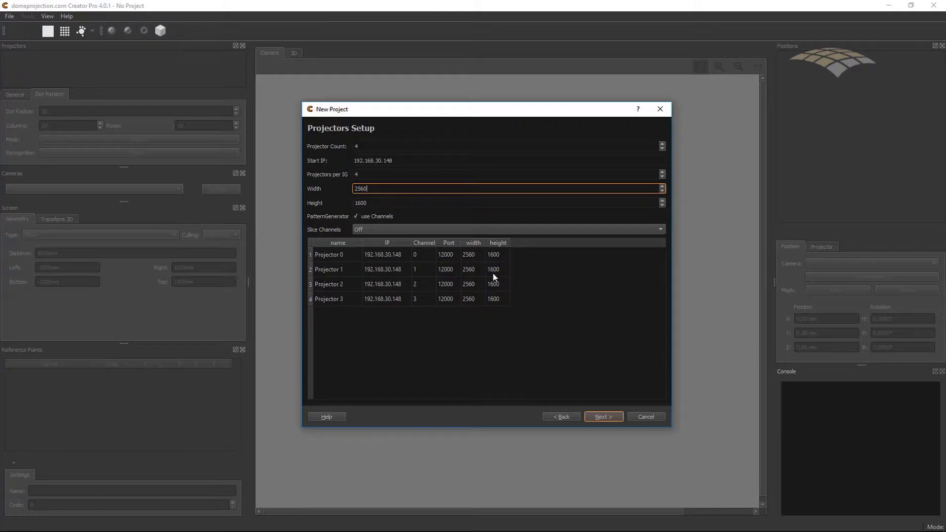
left_click(479, 257)
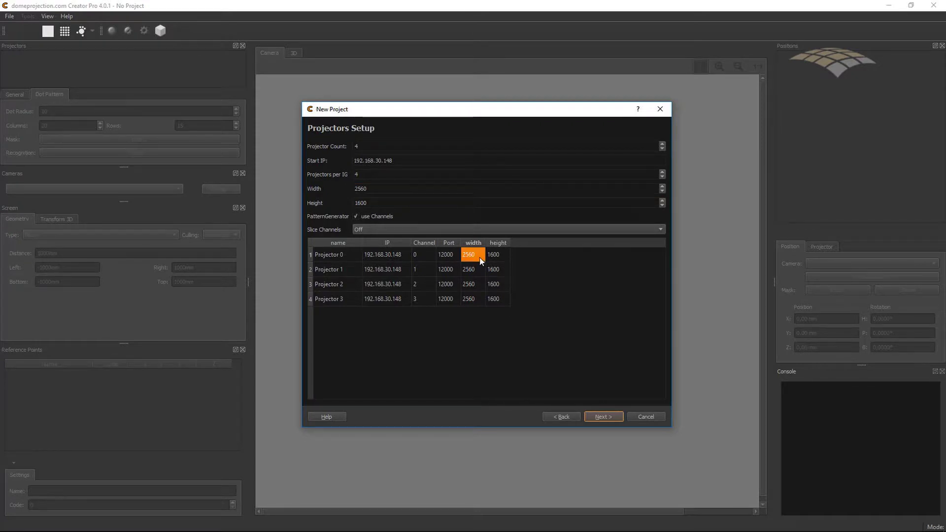
type("1200801824")
Set the projectors per IG to 2 so the four projectors are split across two image generators
left_click(406, 284)
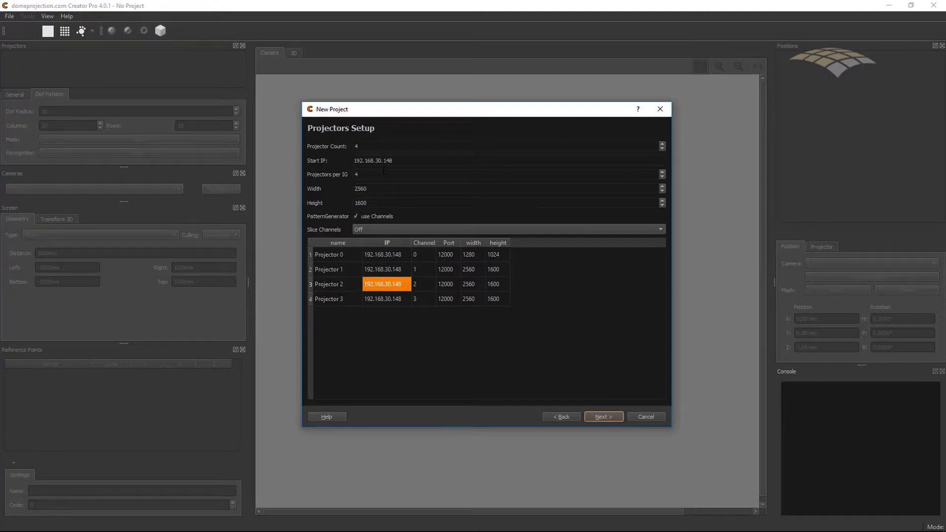
left_click(381, 174)
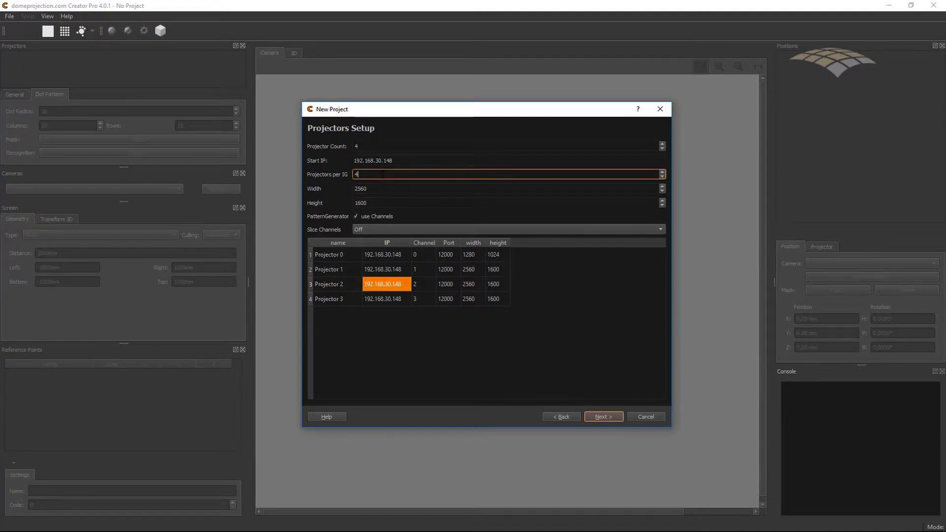
key("BackSpace")
type("2")
key("Tab")
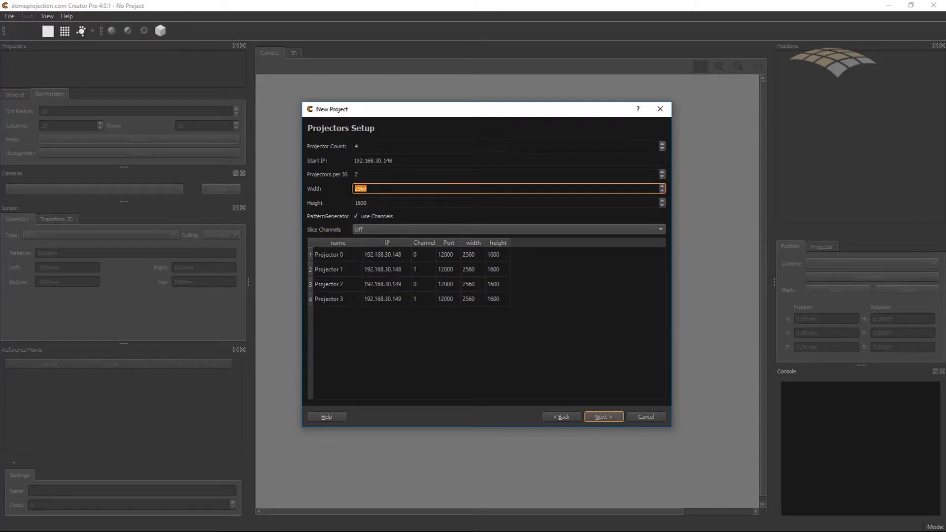
Change Projector 2's IP address to 192.168.30.170 in the projector table
double_click(403, 284)
key("BackSpace")
type("70")
key("BackSpace")
key("BackSpace")
type("192.12")
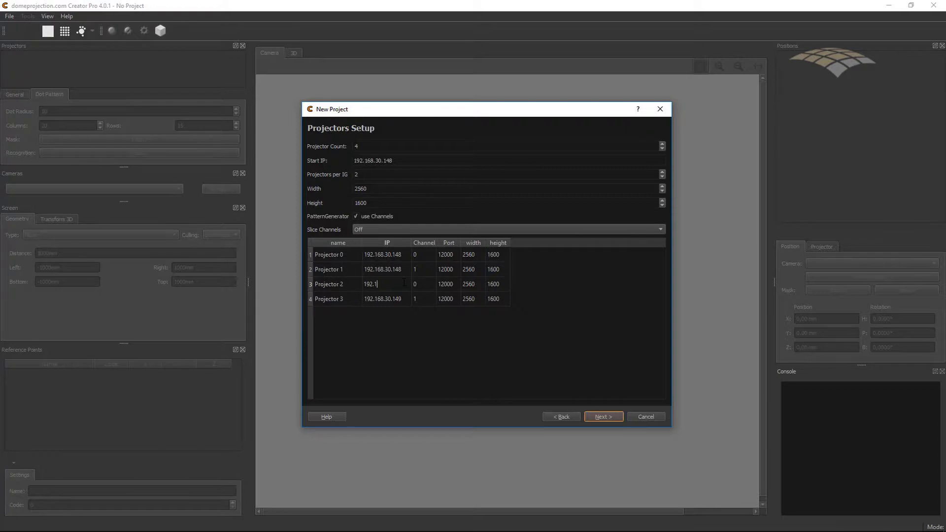
type("68.30.170")
left_click(403, 300)
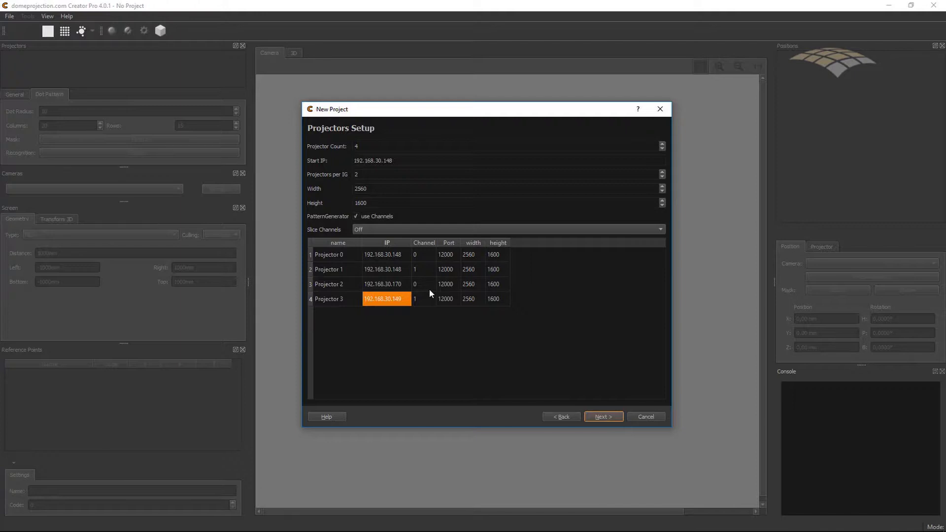
Set the projectors per IG back to 4 and continue to the camera selection
double_click(369, 175)
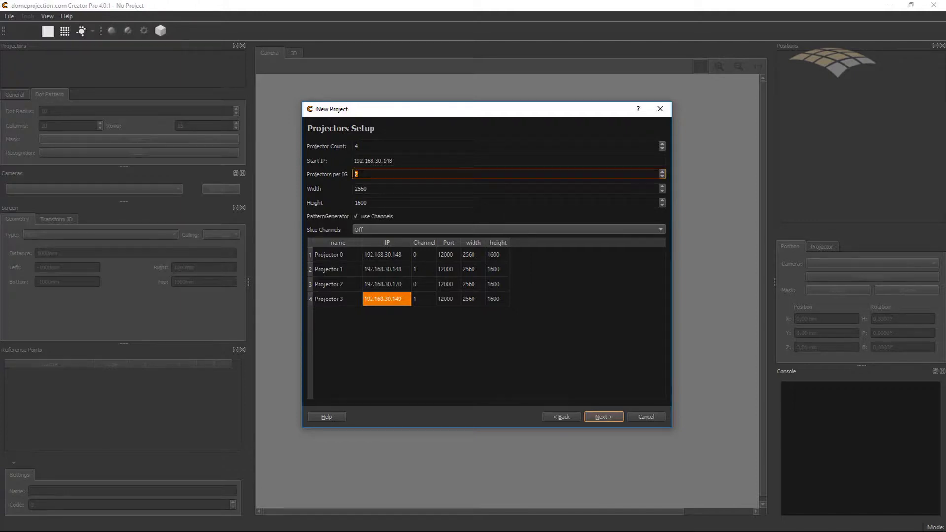
type("4")
key("Tab")
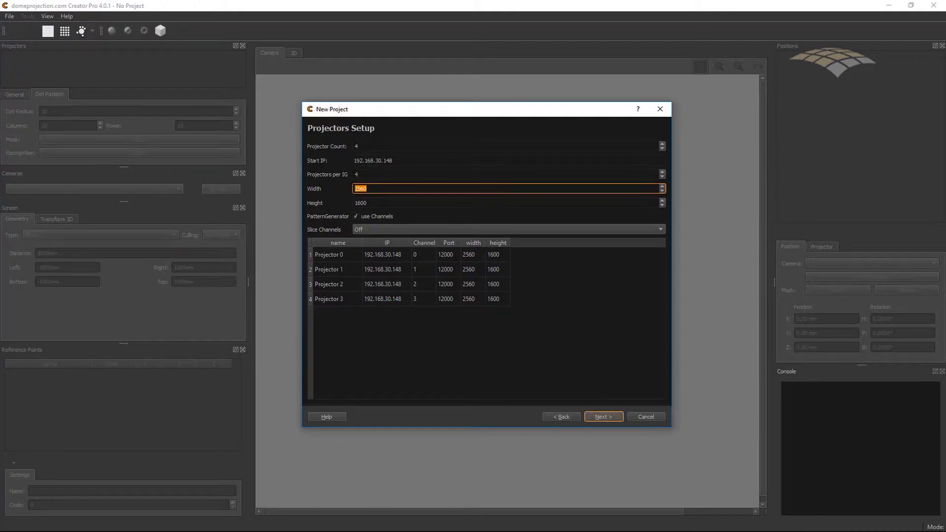
left_click(610, 420)
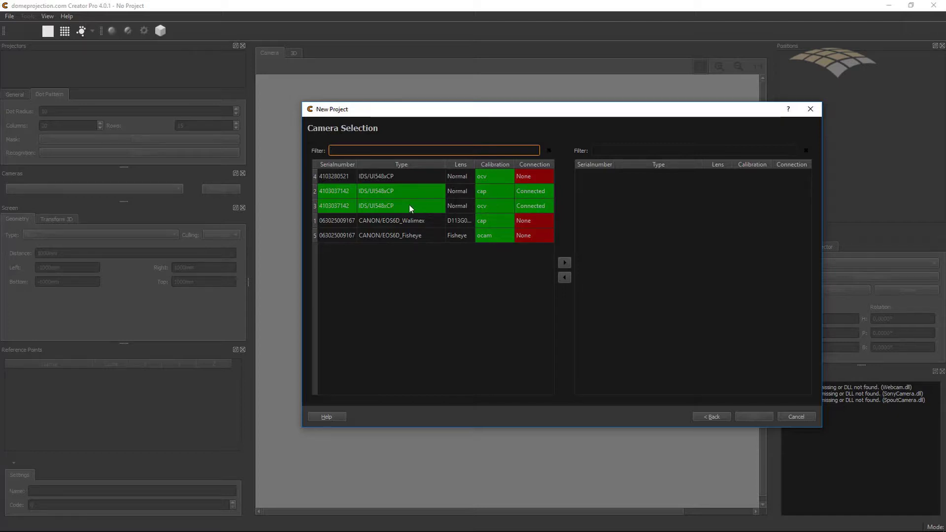
Add the connected IDS/UI548xCP camera with ocv calibration to the project and finish the project setup
left_click(393, 208)
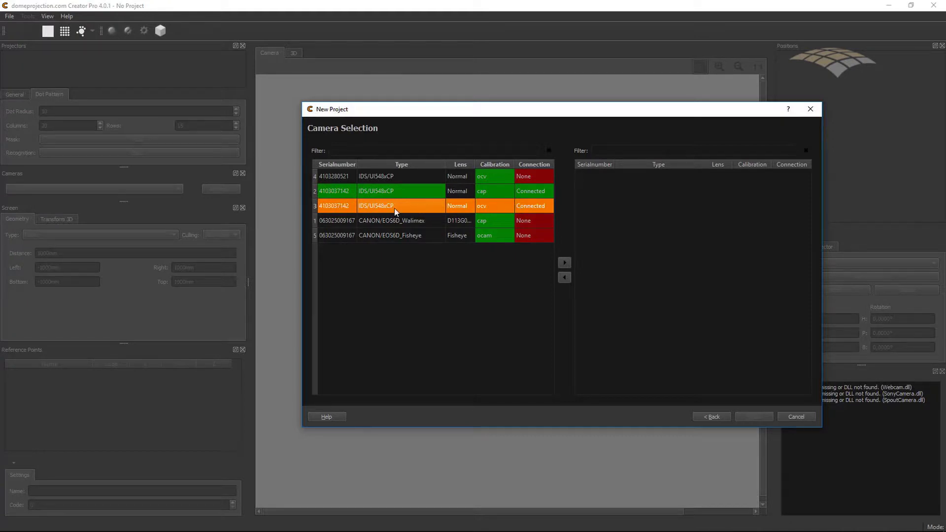
left_click(565, 263)
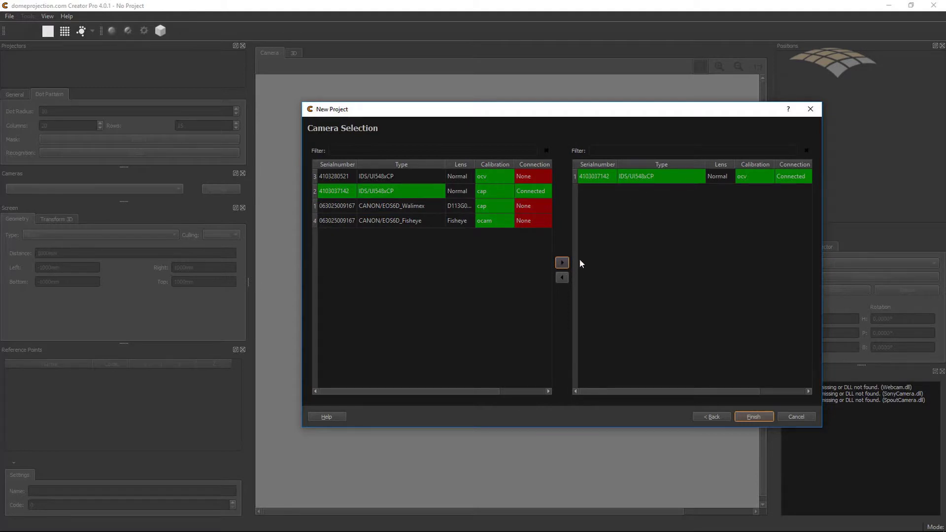
left_click(753, 417)
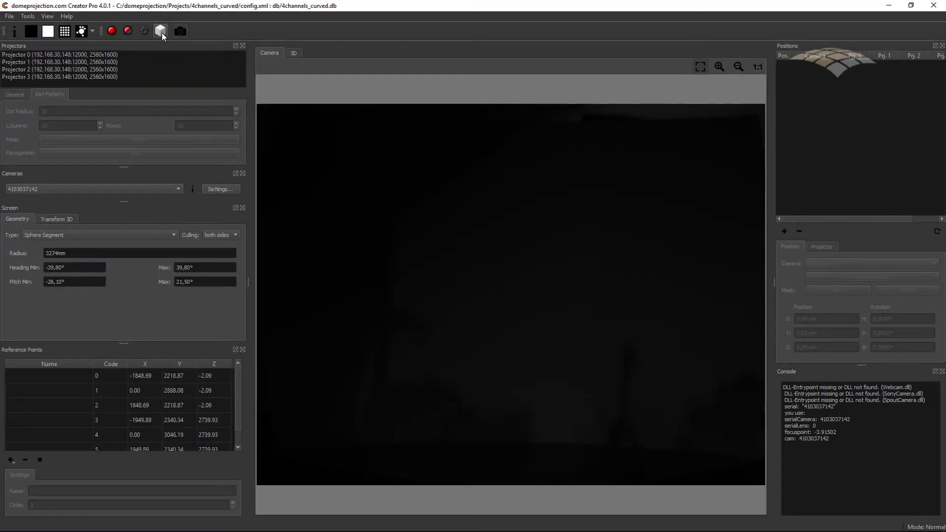
Try out rearranging the Projectors panel in the main window's layout
left_click(160, 31)
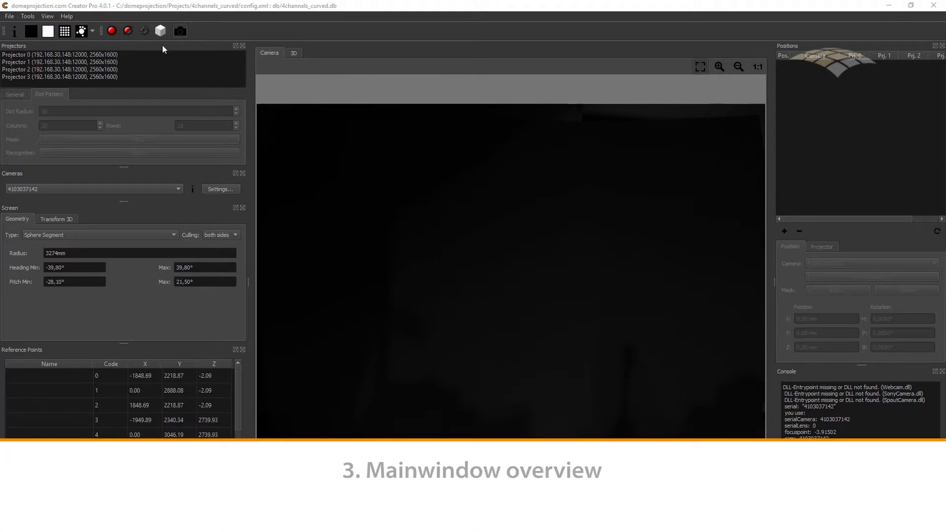
mouse_move(162, 45)
left_mouse_down()
mouse_move(384, 100)
mouse_move(486, 139)
mouse_move(560, 59)
mouse_move(205, 70)
mouse_move(161, 89)
mouse_move(154, 61)
mouse_move(165, 30)
mouse_move(160, 55)
left_mouse_up()
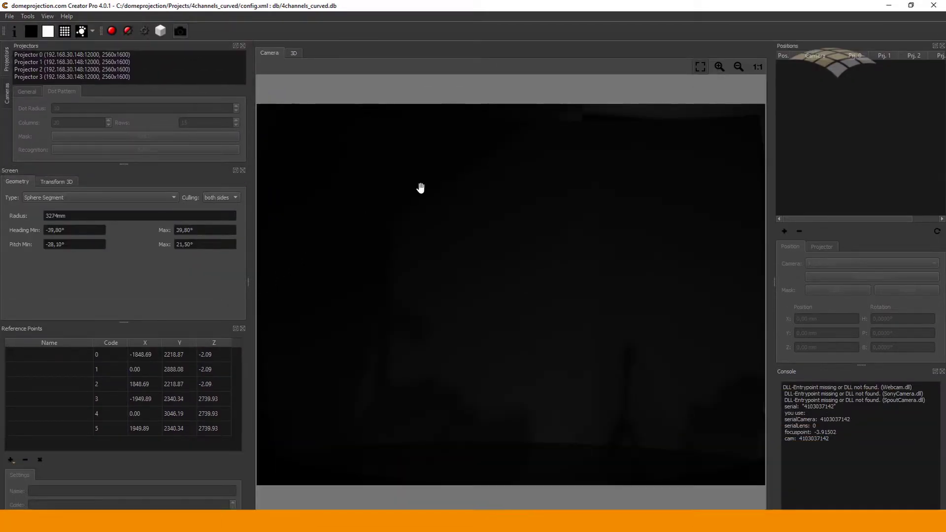
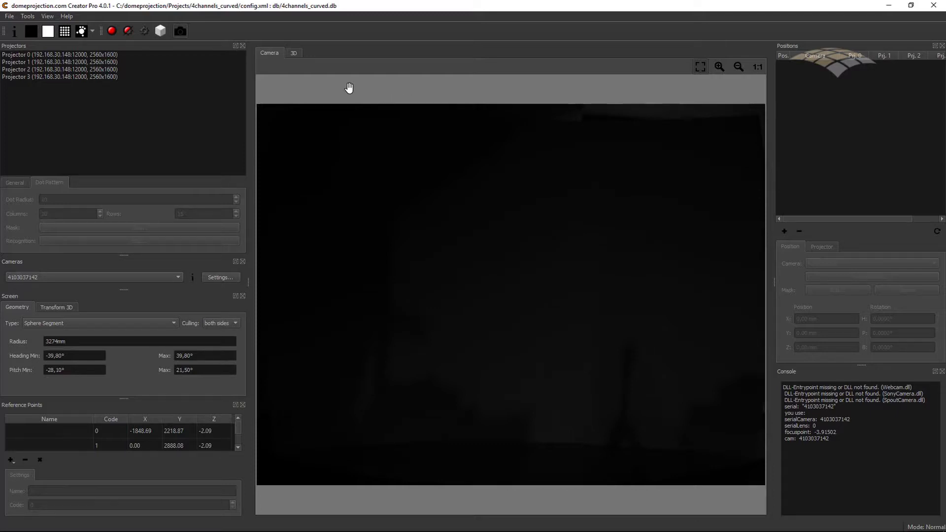
Select all four projectors and project a white image on them
key("ctrl+a")
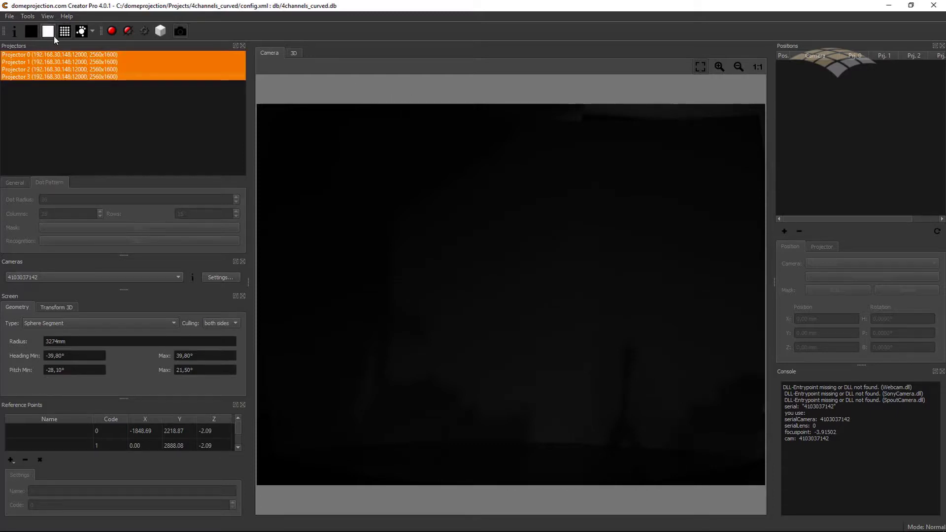
left_click(49, 31)
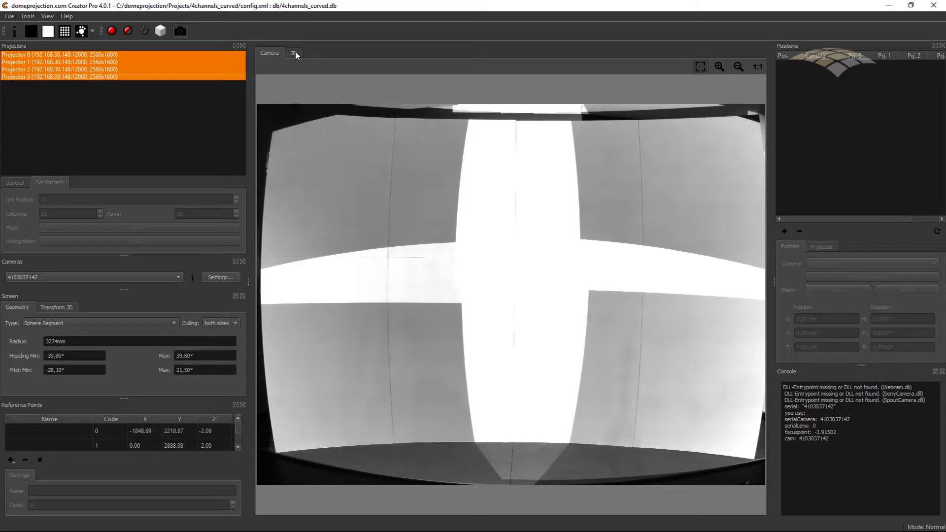
Examine the sphere-segment screen and its reference points in the 3D view from several angles, and return to the camera view
left_click(295, 54)
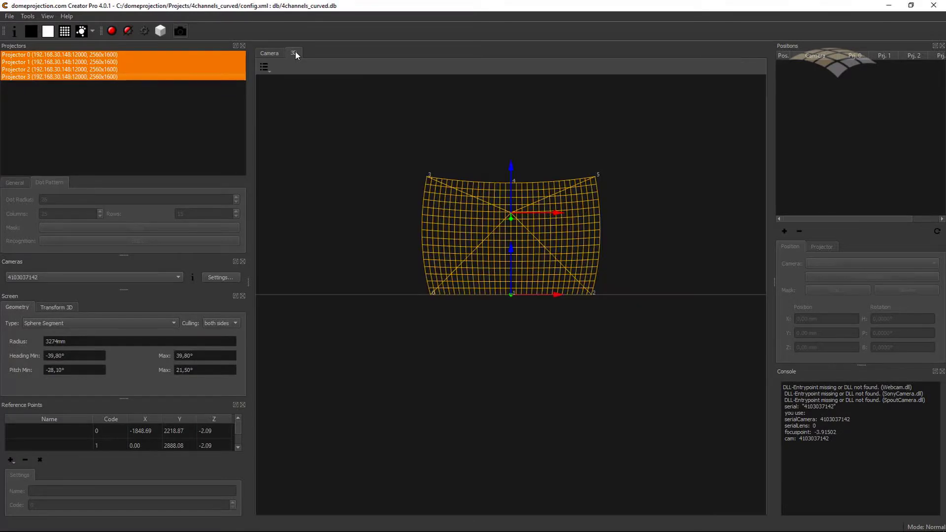
left_click_drag(480, 212, 569, 275)
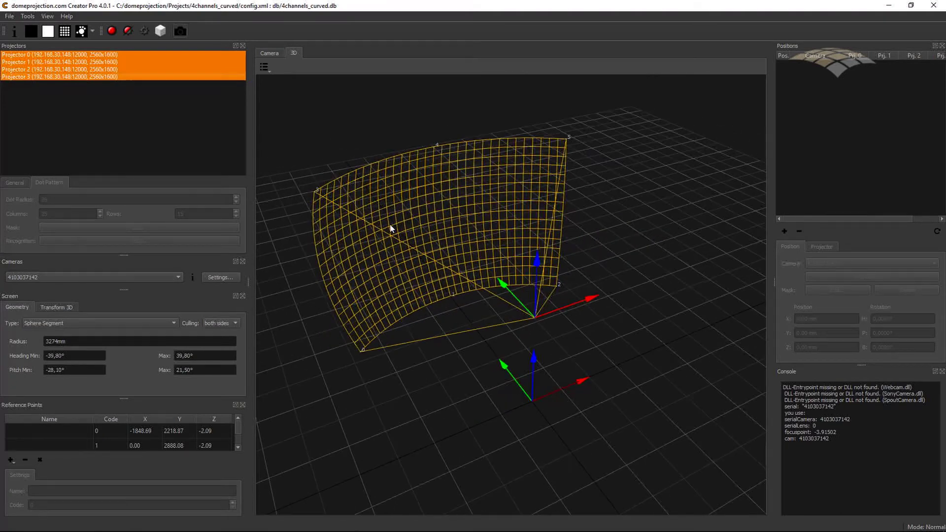
left_click_drag(469, 237, 499, 240)
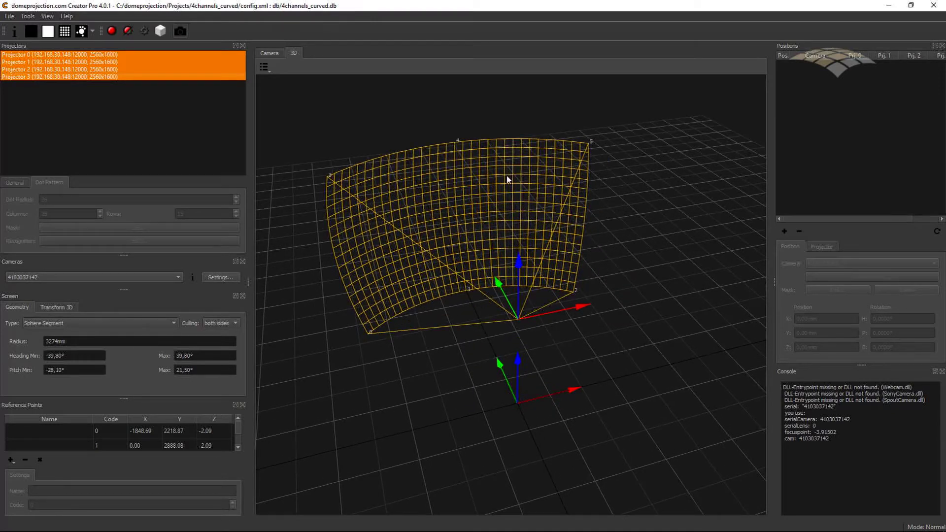
left_click_drag(601, 284, 608, 280)
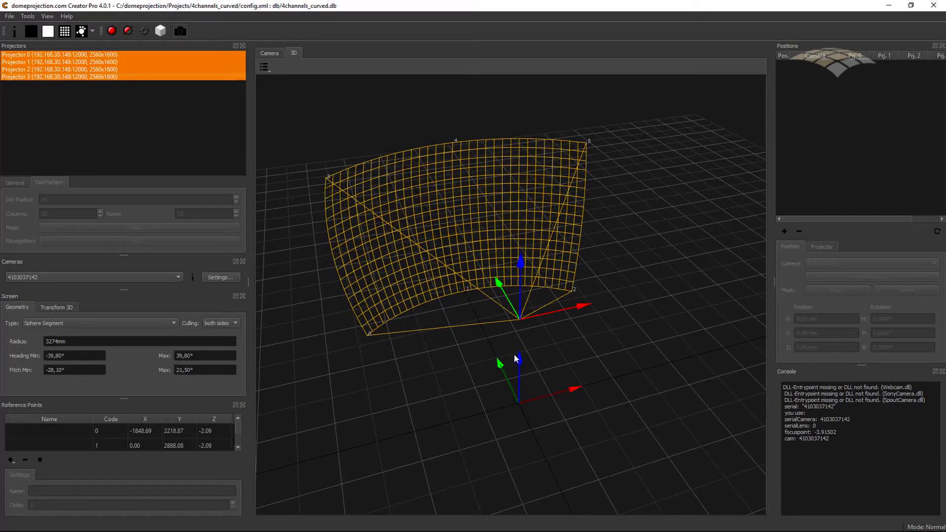
left_click_drag(495, 356, 508, 360)
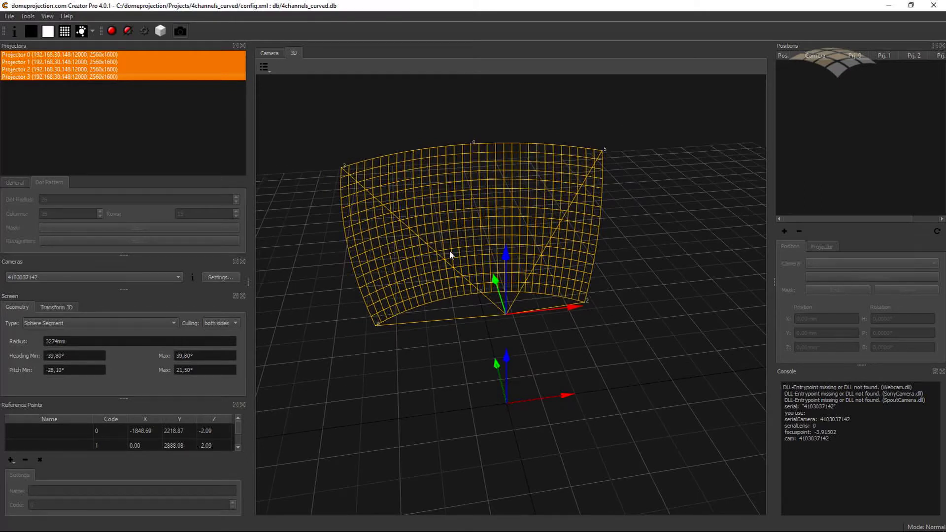
left_click(270, 53)
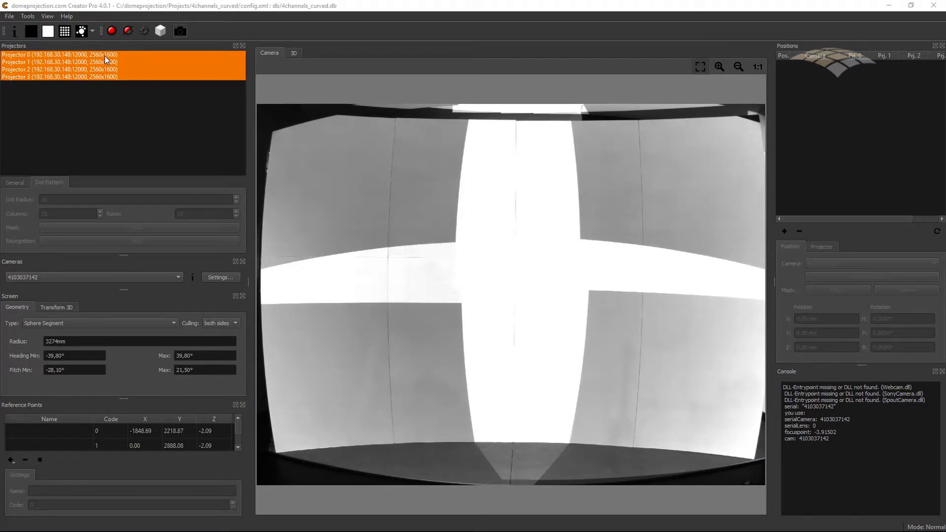
Add a camera position covering all four projectors and select it in the positions list
left_click_drag(111, 55, 112, 78)
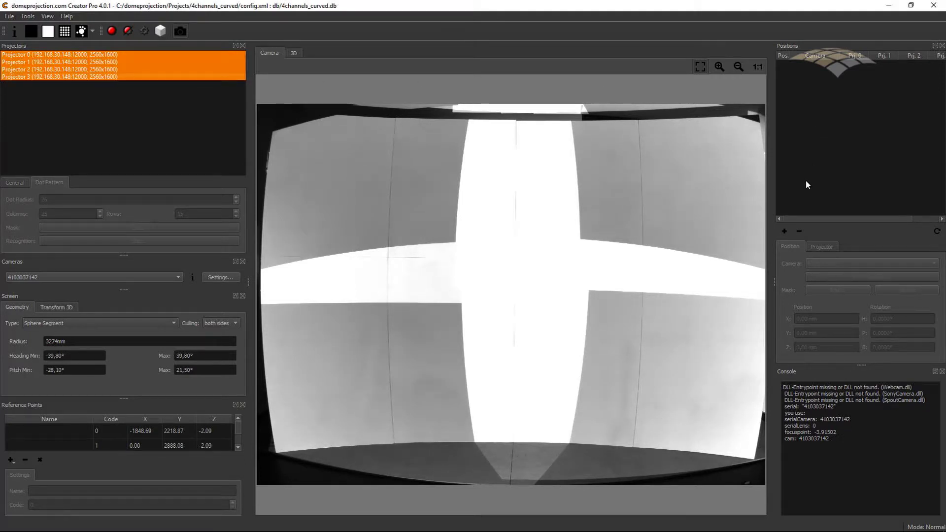
left_click(785, 232)
left_click(808, 67)
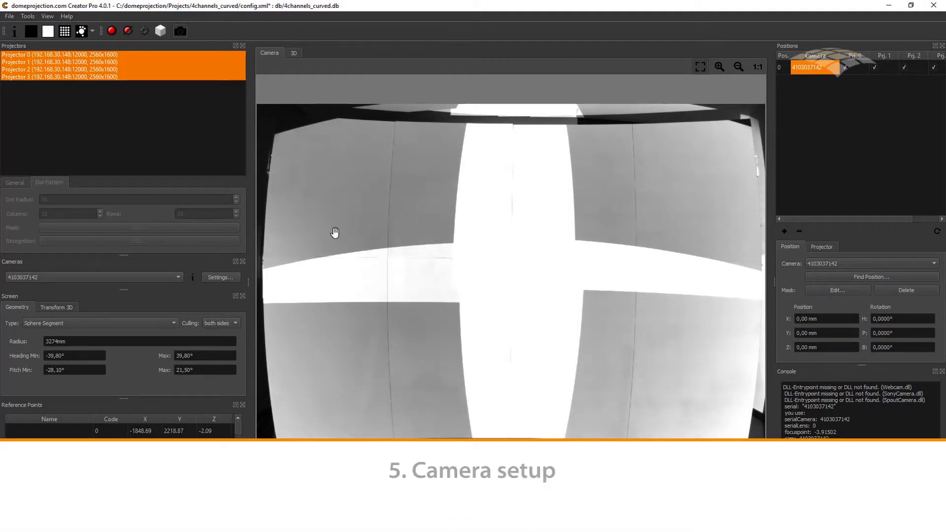
Snap a test image in the camera settings, run the automatic parametrisation to adjust the exposure, and accept the settings
left_click(222, 277)
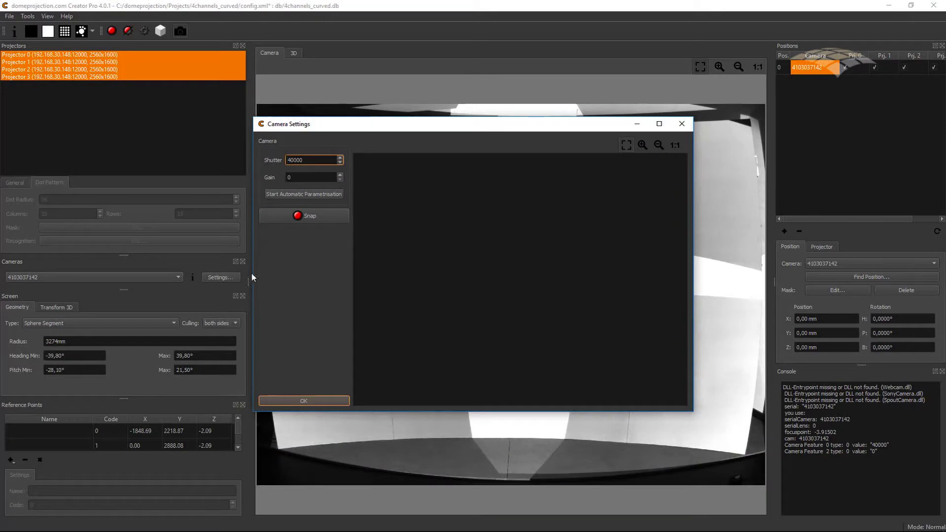
left_click(320, 216)
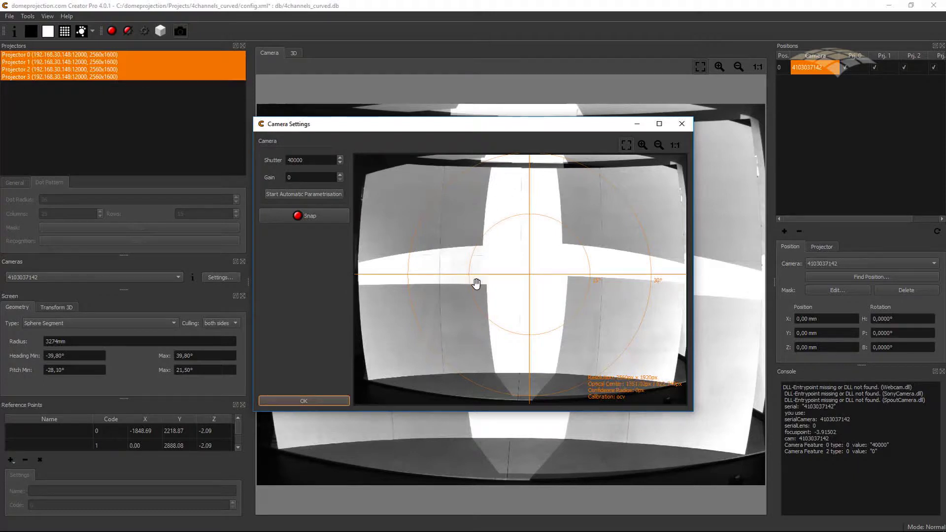
left_click(302, 196)
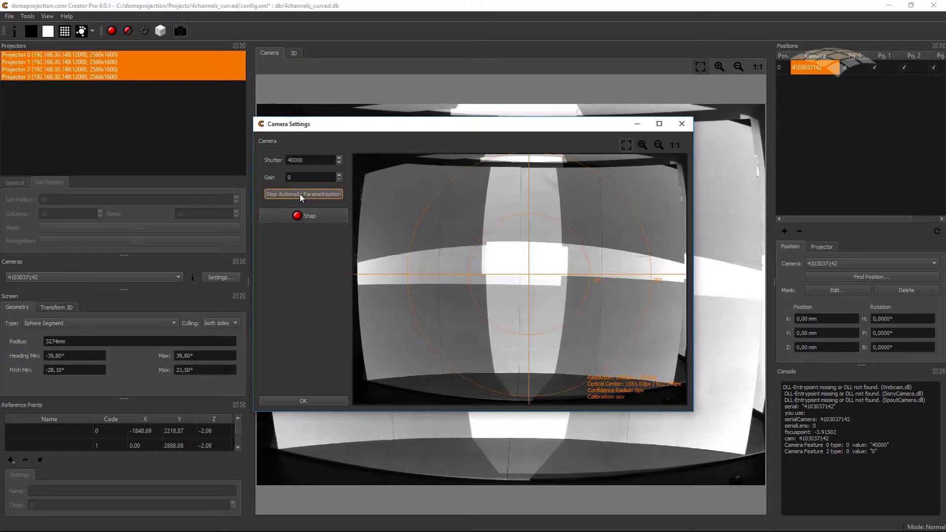
left_click(302, 194)
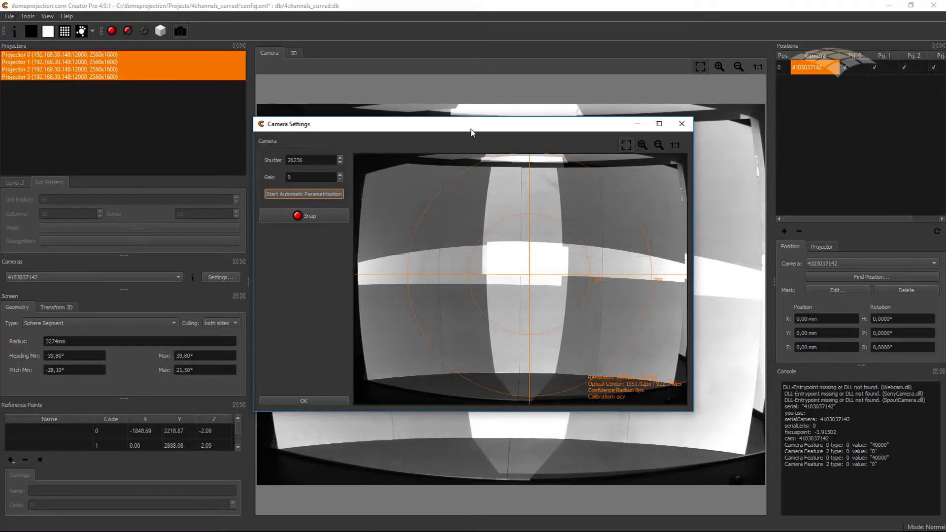
left_click_drag(471, 131, 476, 131)
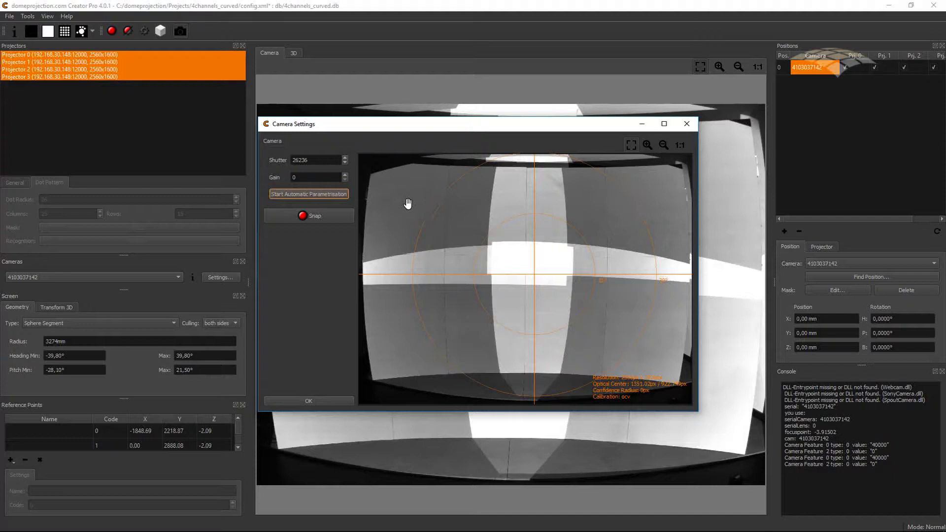
left_click(335, 399)
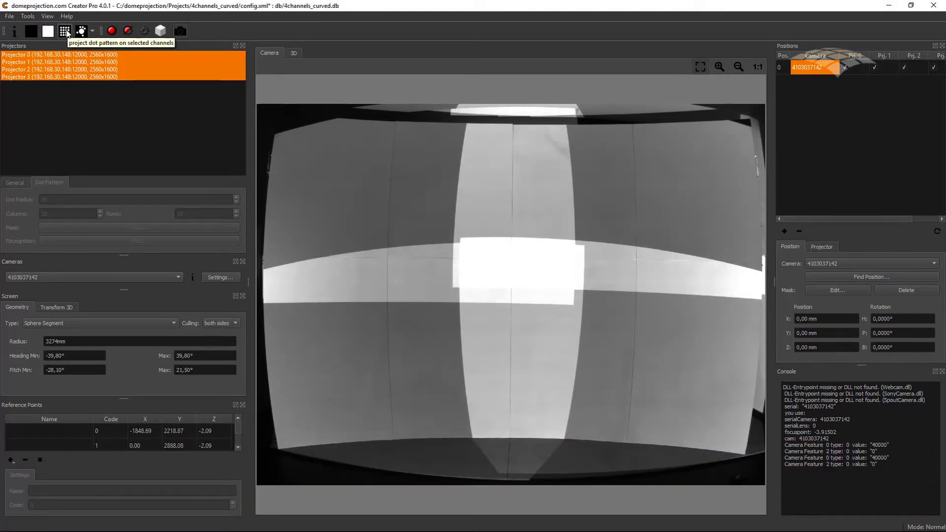
Project the dot pattern on all four projectors and open Projector 0's dot mask for editing
left_click(66, 32)
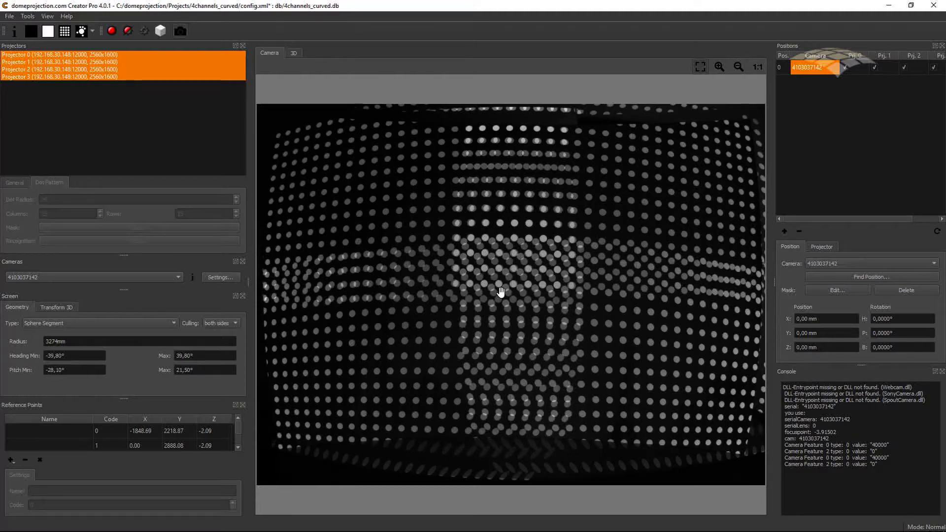
left_click(120, 55)
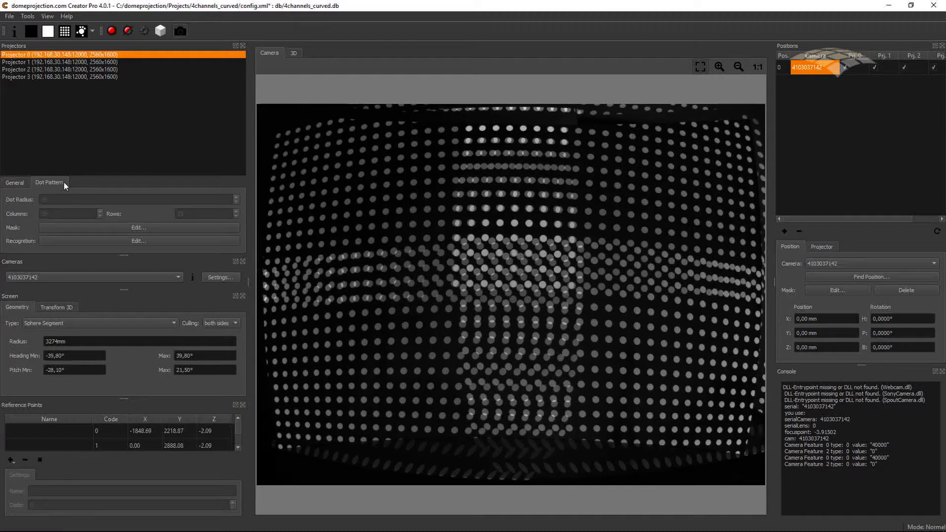
left_click(91, 230)
left_click_drag(428, 101, 332, 137)
Try 29 columns for Projector 0's dot pattern, and set the column count back to 25
left_click(573, 198)
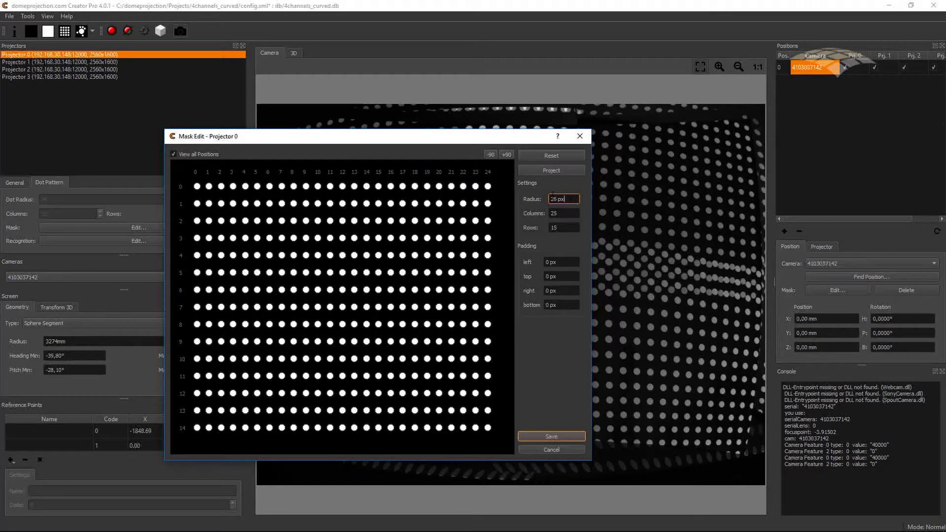
left_click(567, 212)
key("Up")
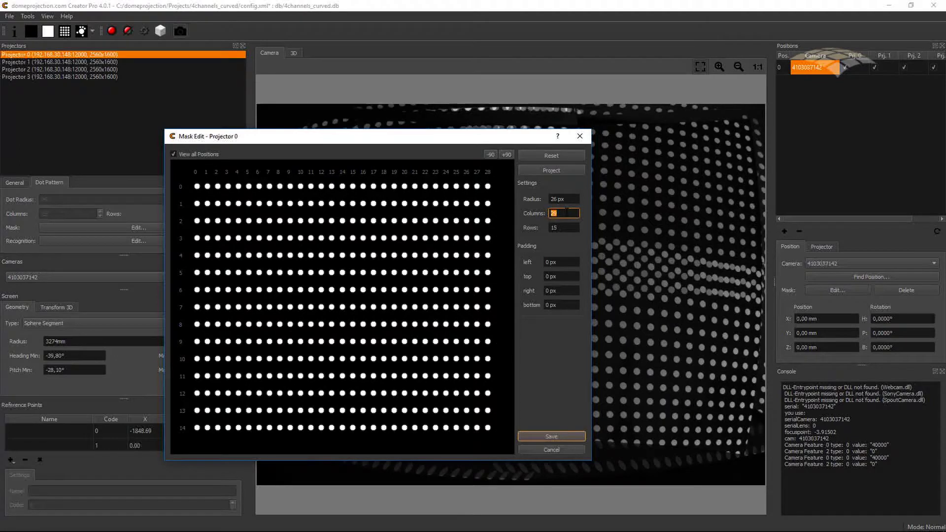
key("Down")
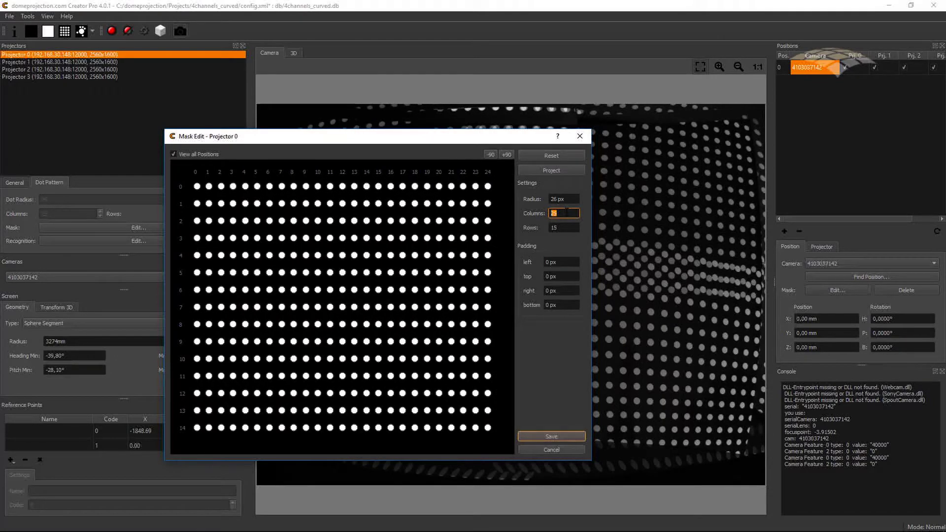
left_click(565, 199)
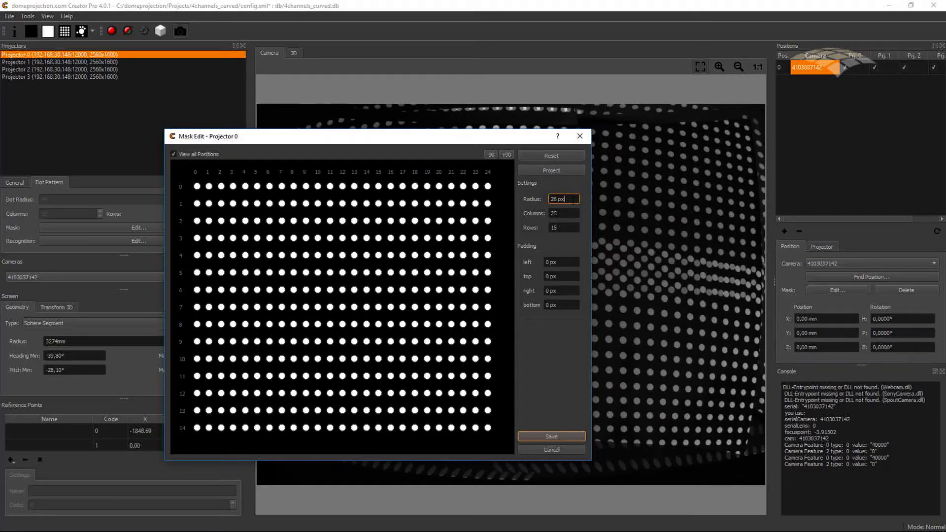
Try masking out a block of Projector 0's dots in rows 0–6, columns 11–22, and reactivate all of the dots
left_click_drag(394, 143, 260, 159)
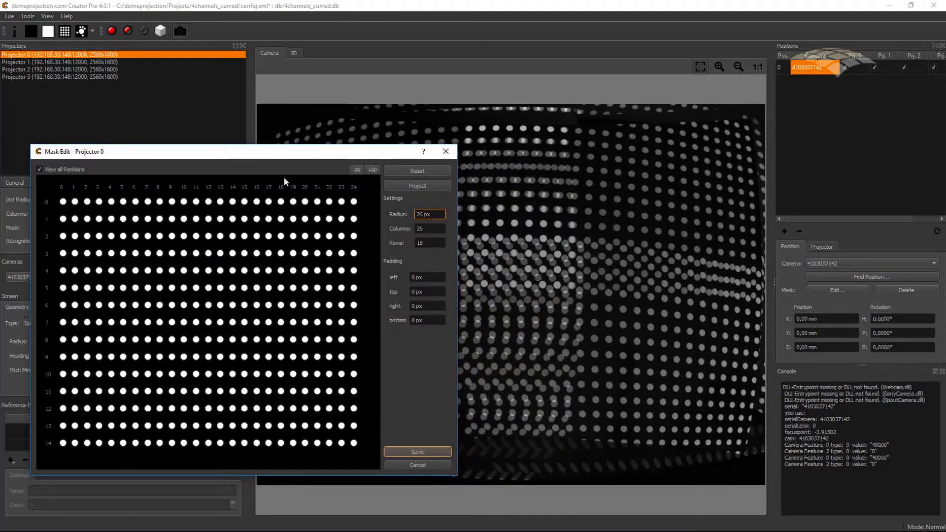
left_click_drag(344, 163, 304, 156)
left_click(314, 202)
left_click(291, 203)
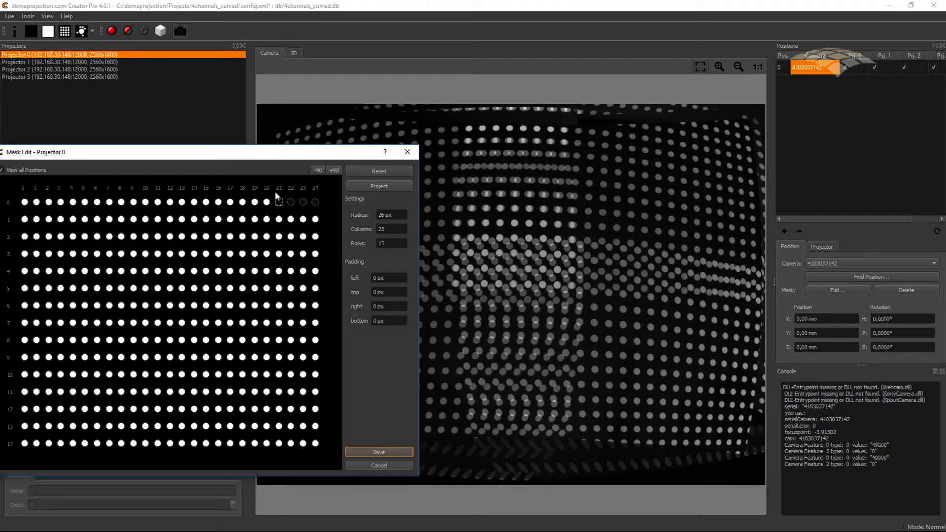
left_click_drag(287, 194, 159, 304)
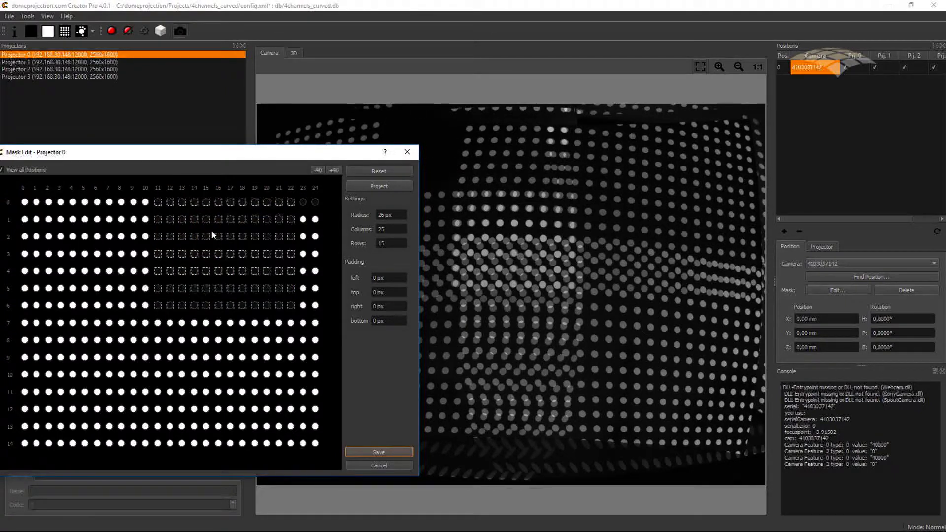
left_click_drag(206, 155, 223, 173)
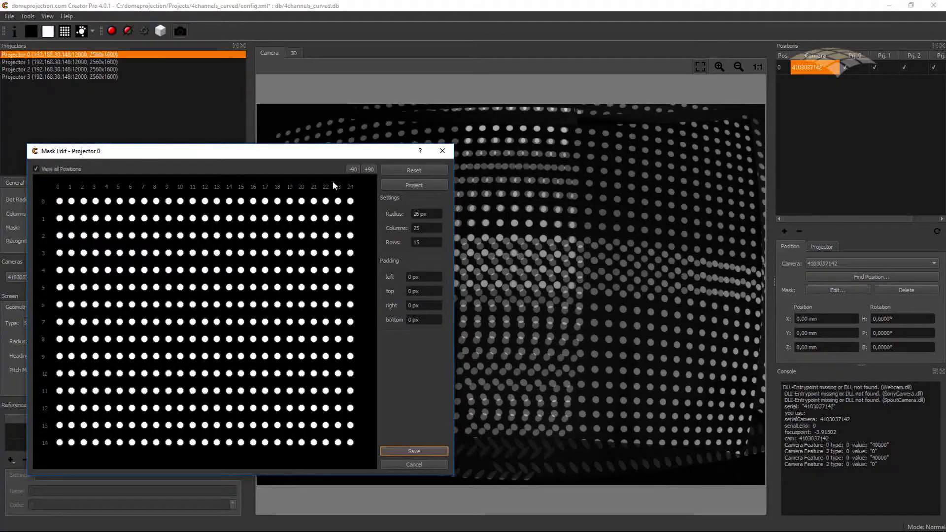
Mask out Projector 0's dots in columns 5–24 of row 0 and columns 11–24 of row 1, and save the mask
left_click_drag(325, 159, 320, 158)
left_click_drag(354, 190, 110, 210)
left_click_drag(273, 190, 190, 217)
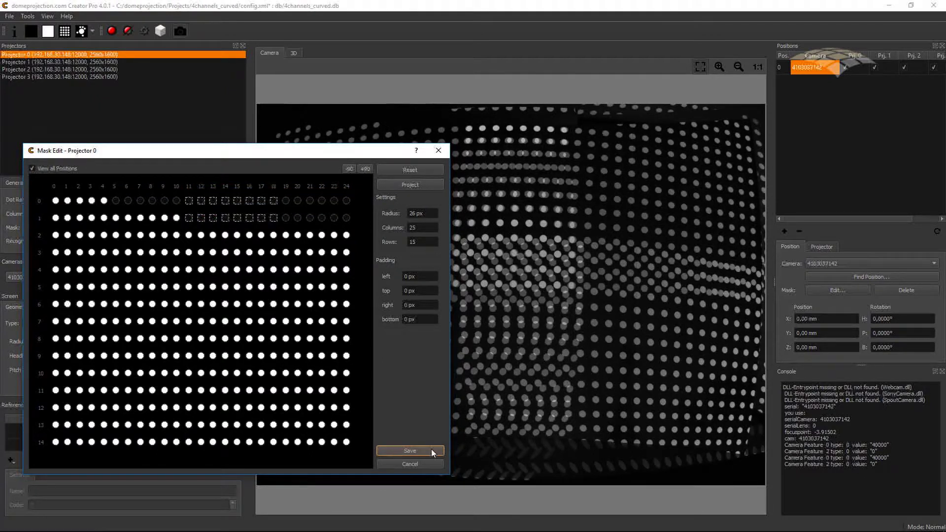
left_click(410, 451)
Project the dot pattern on Projector 1 only and open its dot mask for editing
left_click(125, 63)
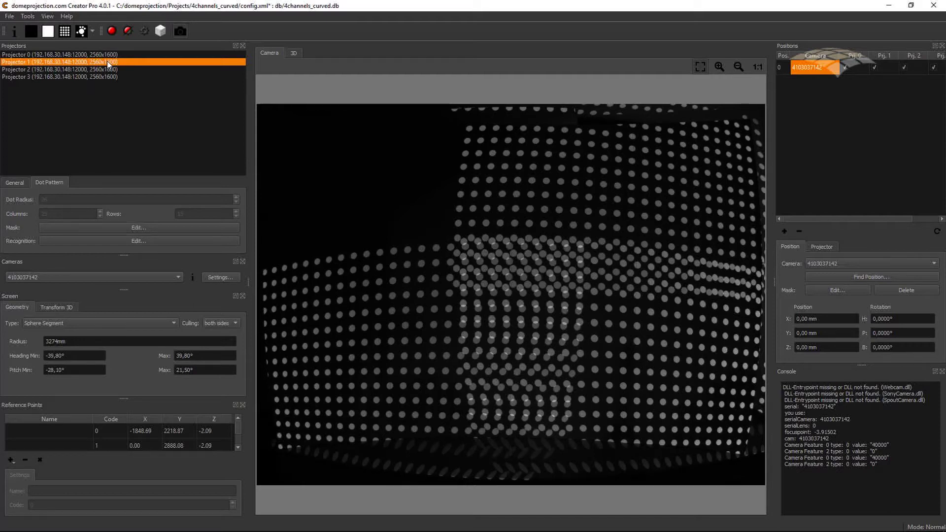
left_click(66, 35)
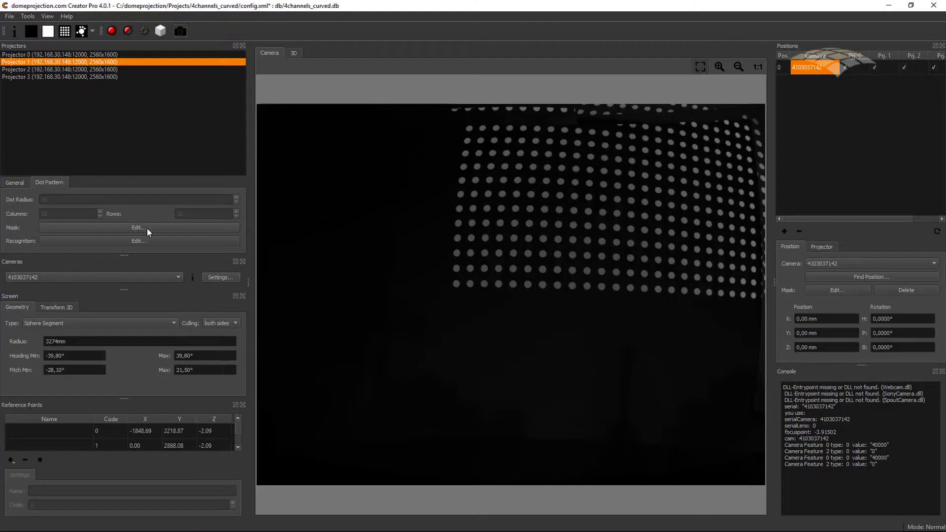
left_click(147, 227)
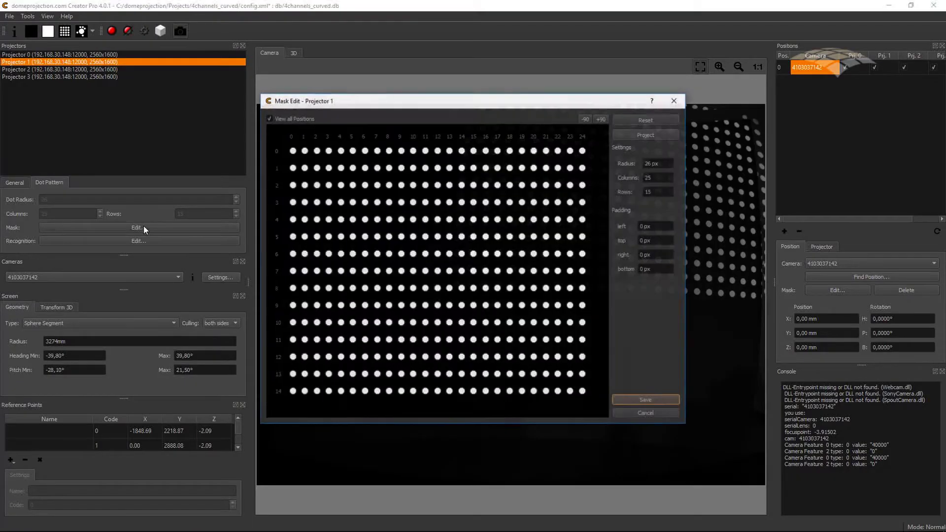
left_click_drag(345, 99, 281, 150)
Mask out Projector 1's excess dots in rows 0–2 and column 24, reactivate single dots inside the screen edge, and save the mask
left_click_drag(219, 184, 435, 224)
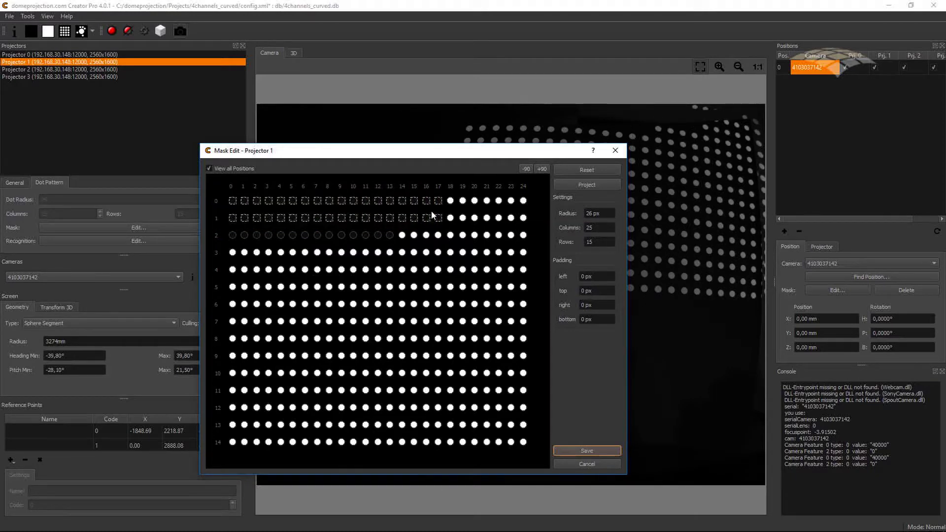
left_click(437, 217)
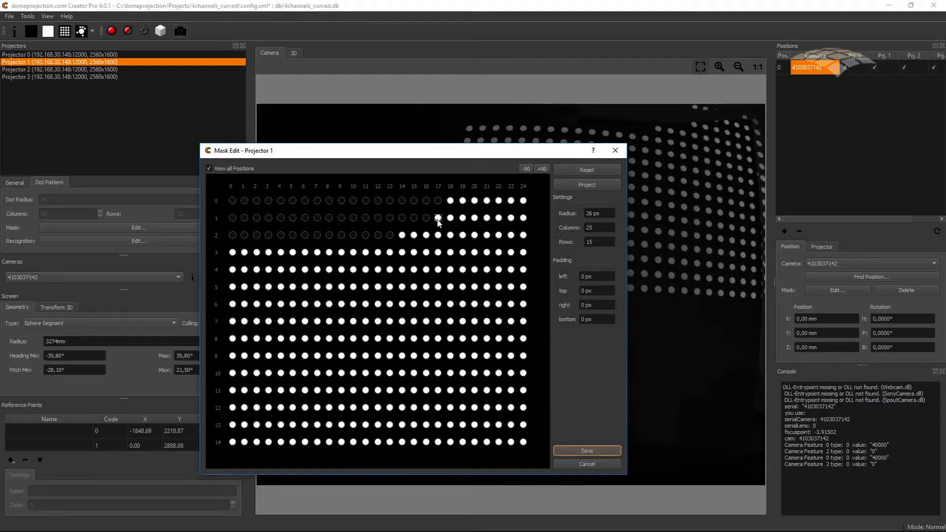
left_click(391, 239)
left_click_drag(445, 184, 479, 209)
left_click(355, 235)
left_click_drag(540, 189, 520, 448)
left_click(599, 451)
In Projector 2's mask, deactivate column 0 rows 5–14, row 13 columns 8–24 and row 14 columns 2–24, keeping column 0 rows 0–4 active
left_click(82, 69)
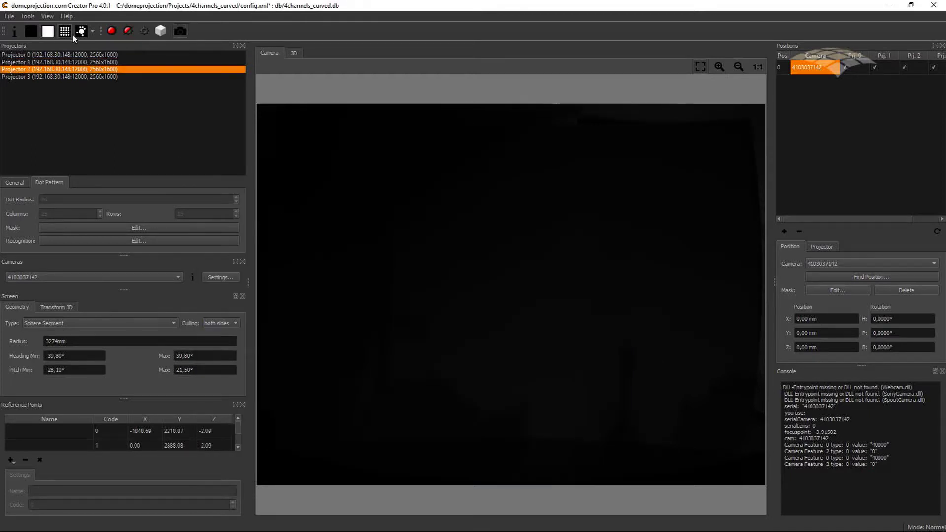
left_click(138, 227)
left_click_drag(286, 403, 296, 232)
left_click_drag(594, 406, 376, 375)
left_click_drag(595, 405, 316, 393)
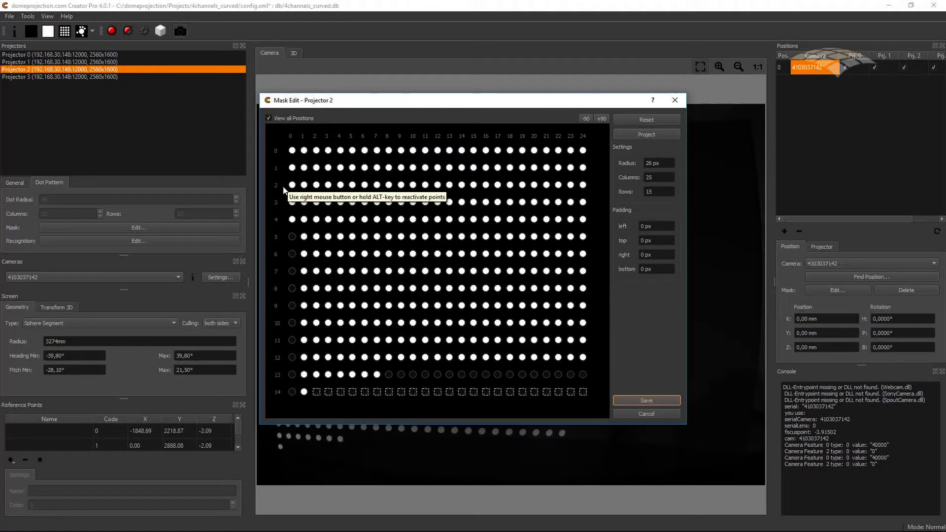
left_click_drag(286, 143, 291, 230)
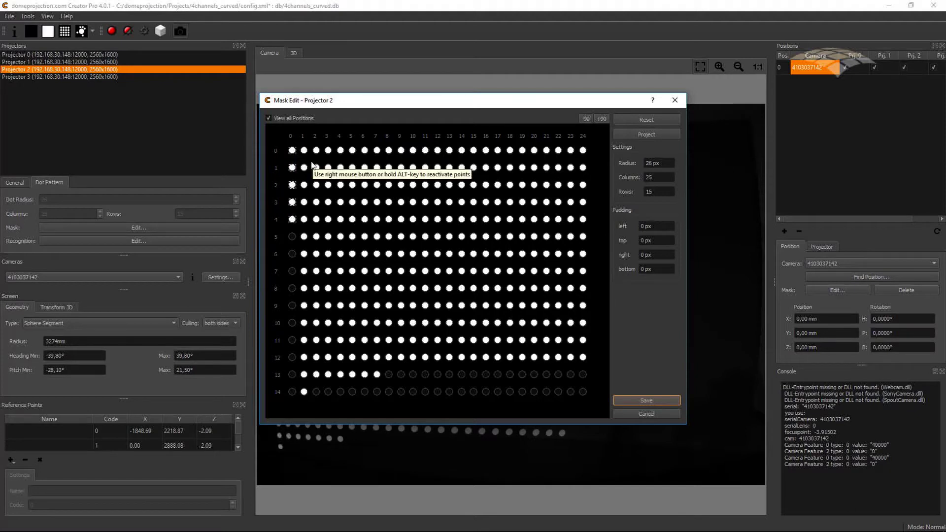
Set Projector 2's dot pattern padding to 24 px left and 14 px bottom, and save the mask
left_click(658, 228)
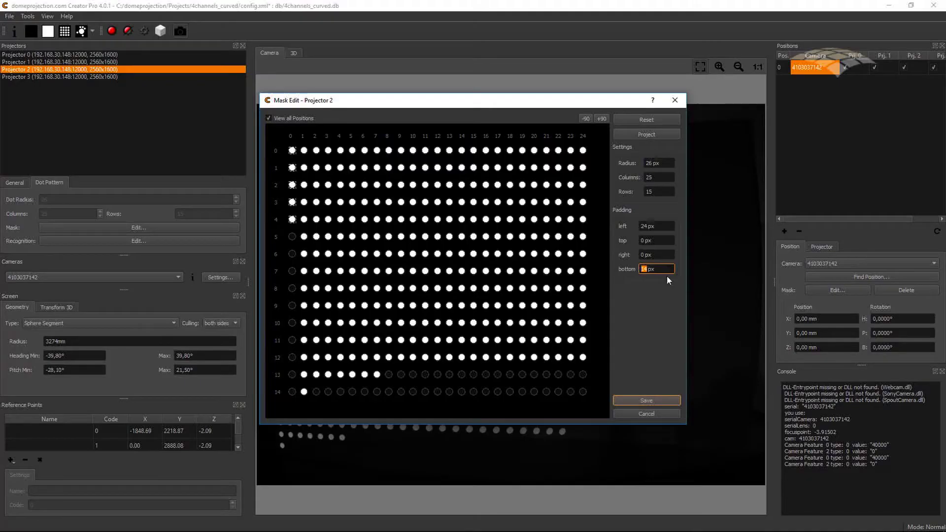
left_click(666, 256)
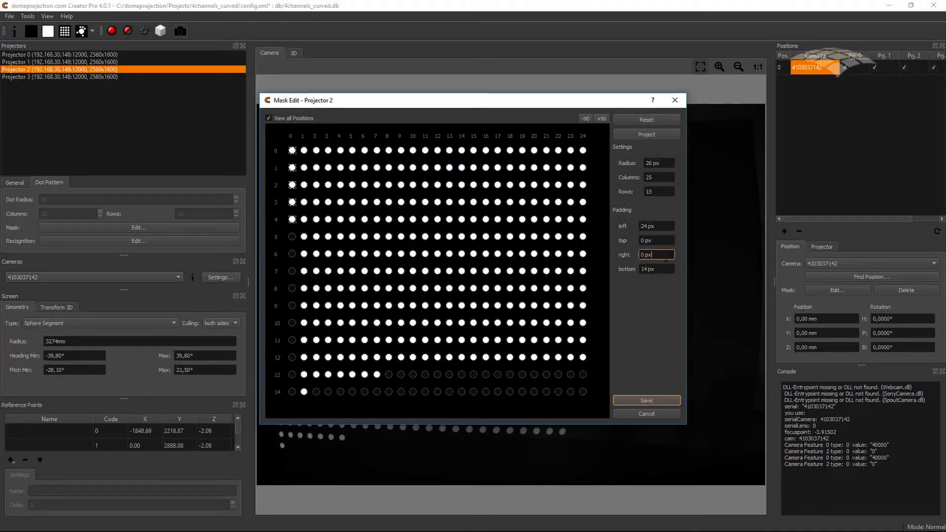
left_click(664, 398)
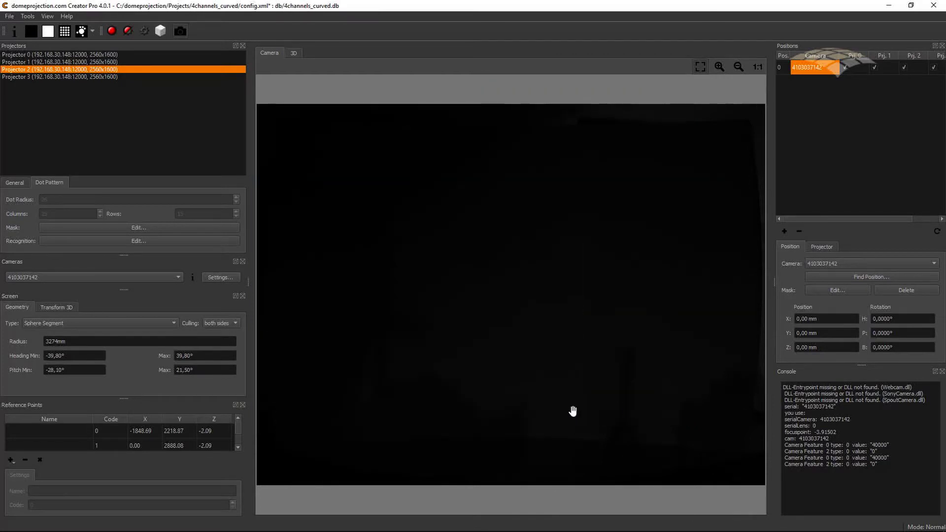
Mask out Projector 3's columns 23–24, column 22 from row 9, row 14 and columns 0–14 of row 13, and save the mask
left_click(111, 78)
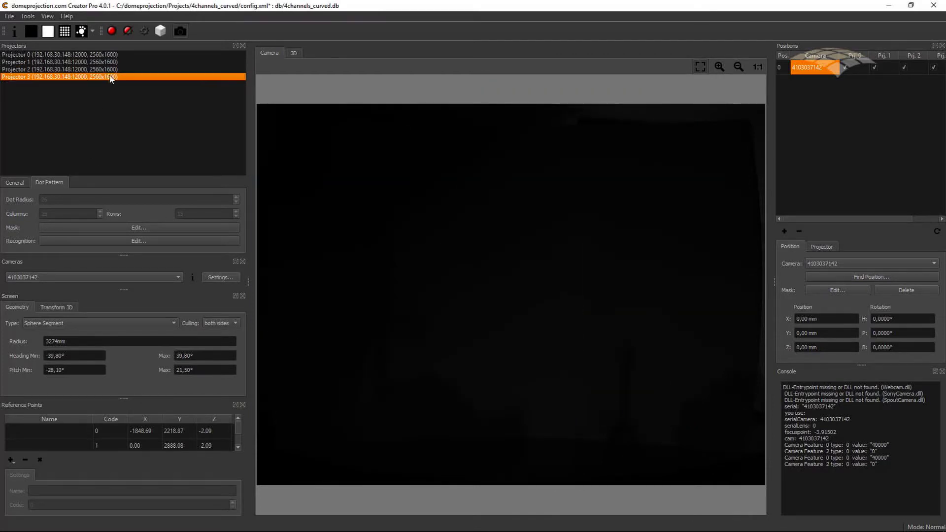
left_click(170, 226)
left_click_drag(578, 135, 555, 303)
left_click_drag(285, 408, 450, 376)
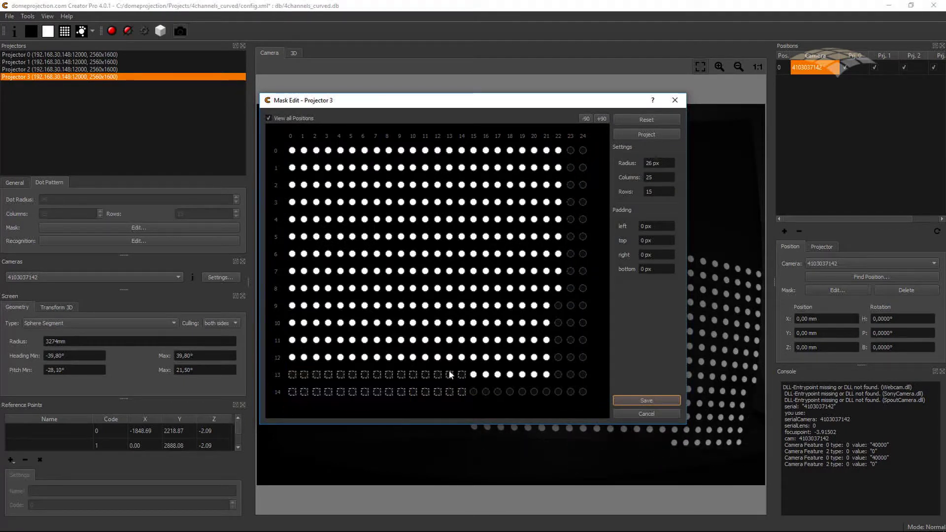
left_click(665, 402)
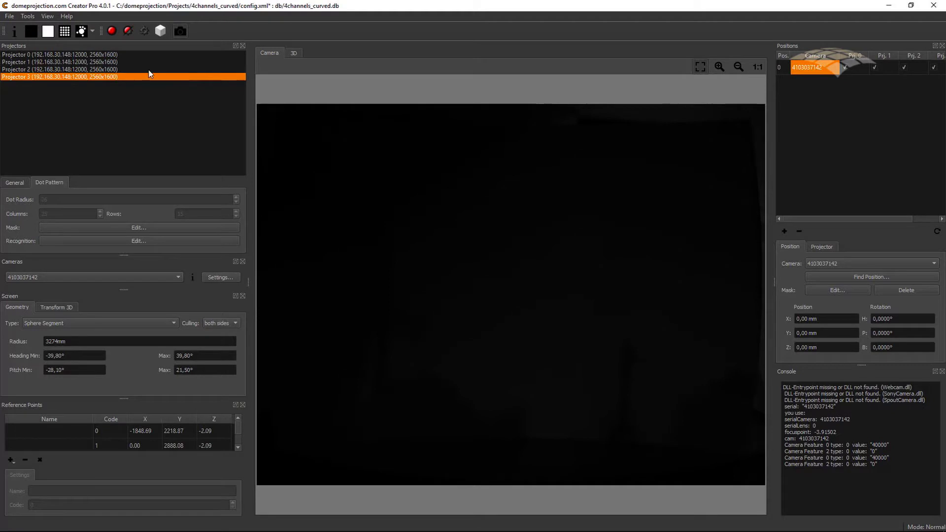
Project the masked dot patterns on all four projectors together, and on Projector 0 alone
left_click_drag(125, 55, 116, 77)
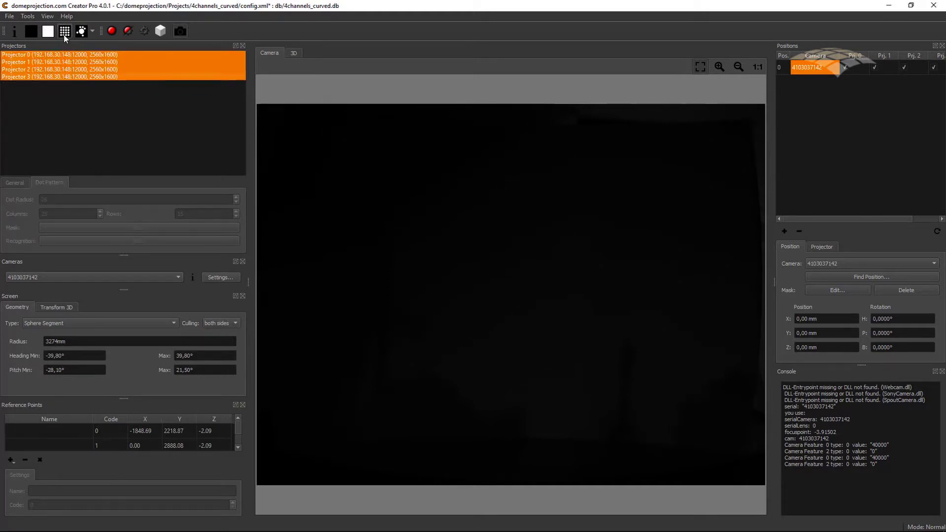
left_click(65, 32)
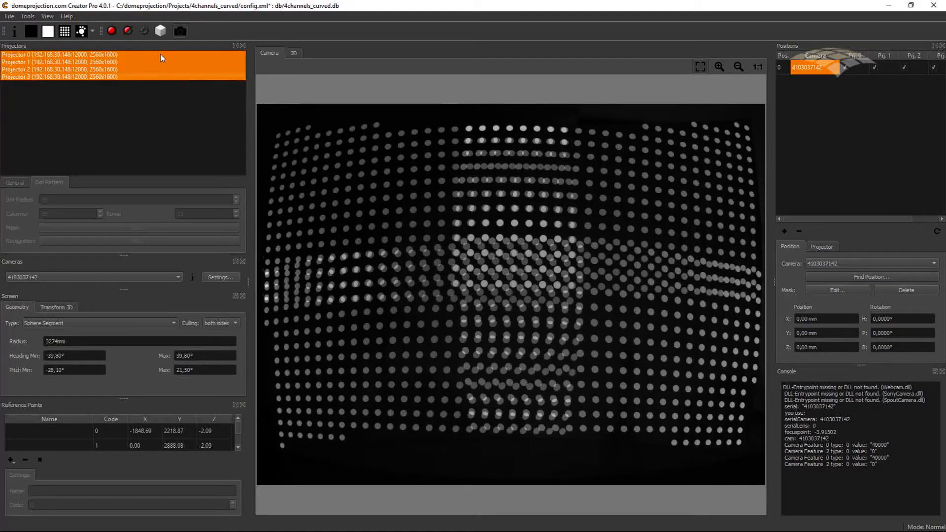
left_click(161, 55)
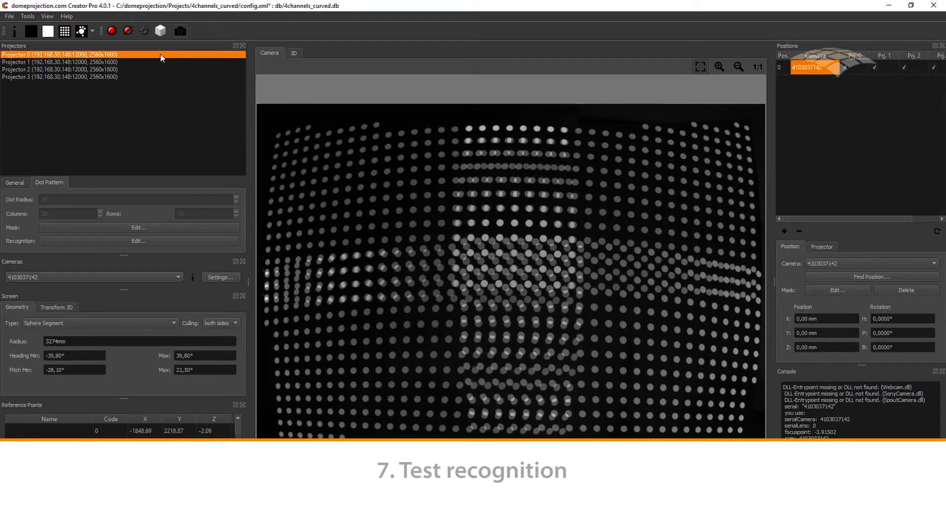
left_click(66, 32)
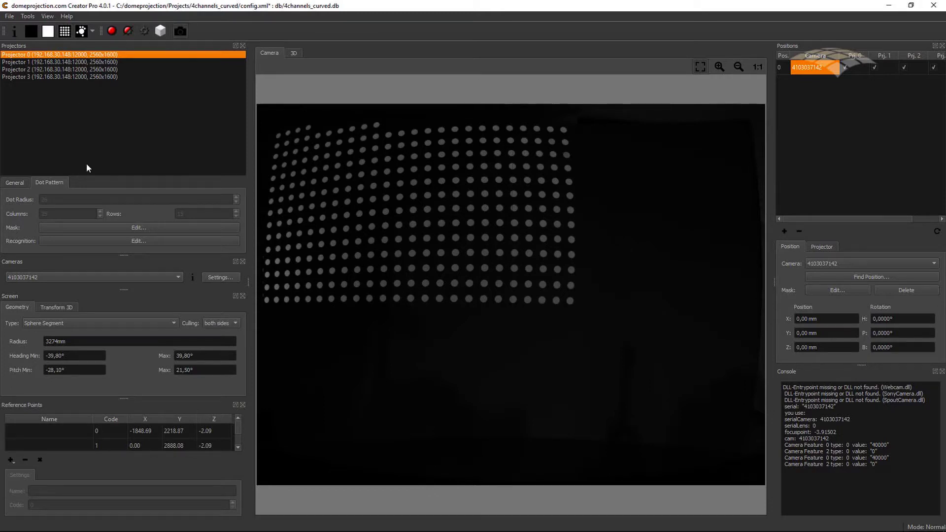
Test Projector 0's dot recognition with the existing parameters, examine the enlarged binary image, and accept the parameters
left_click(96, 241)
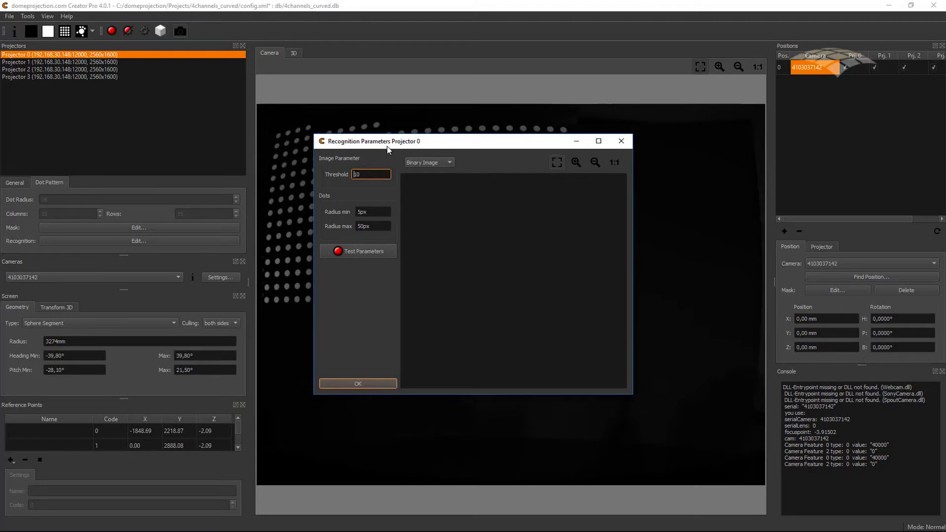
left_click_drag(387, 147, 361, 147)
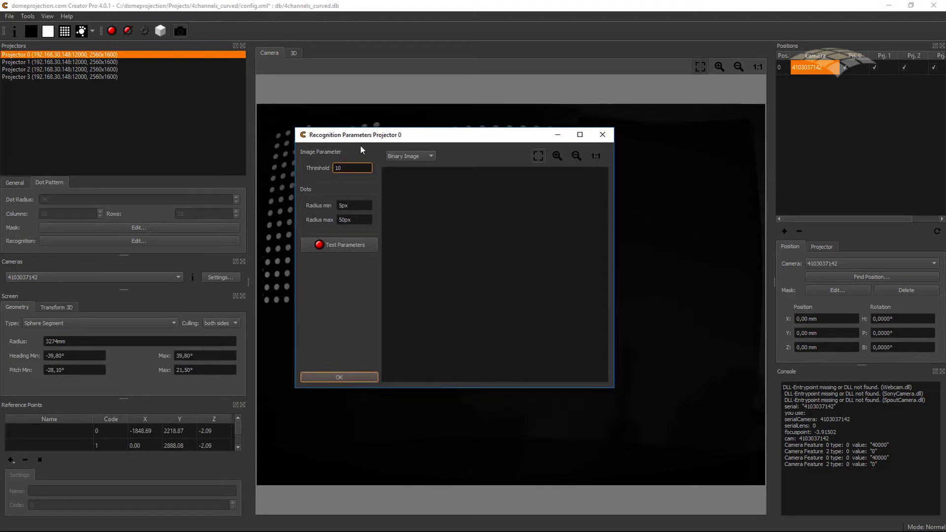
left_click(346, 245)
left_click(581, 134)
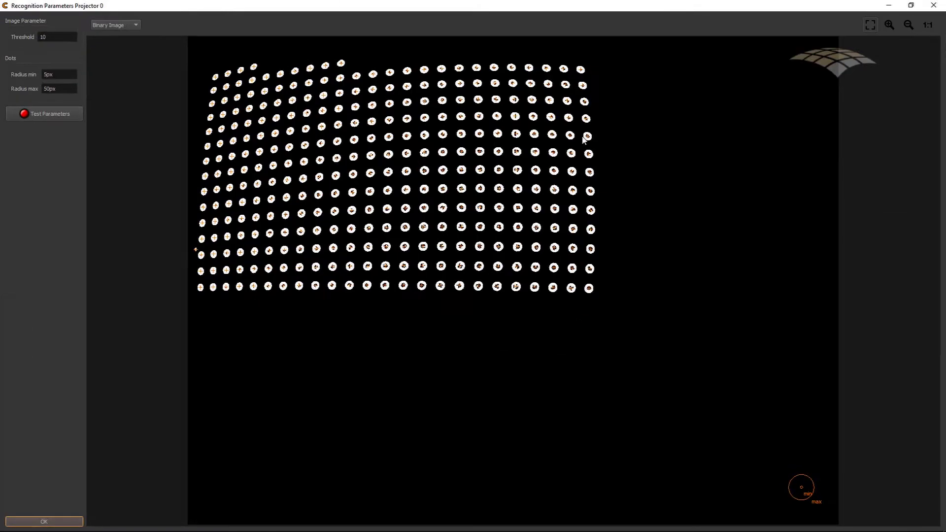
left_click(911, 6)
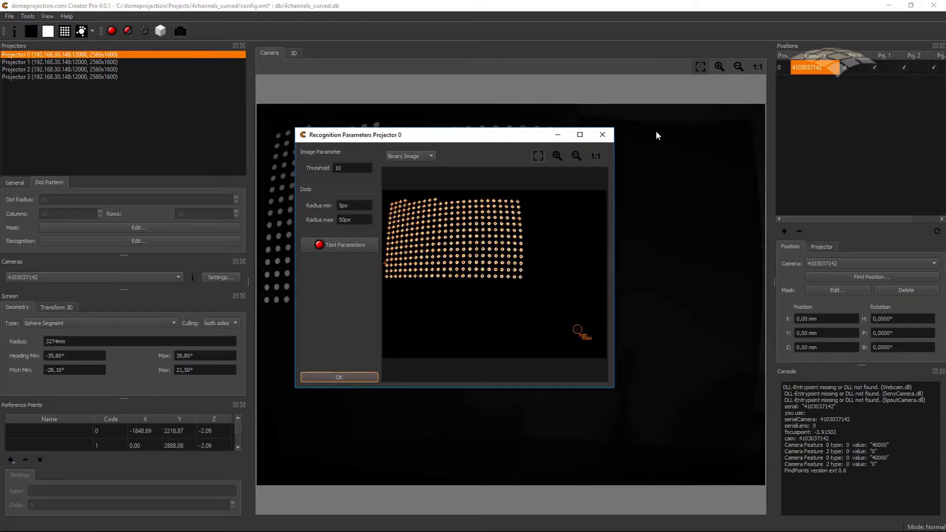
left_click(355, 378)
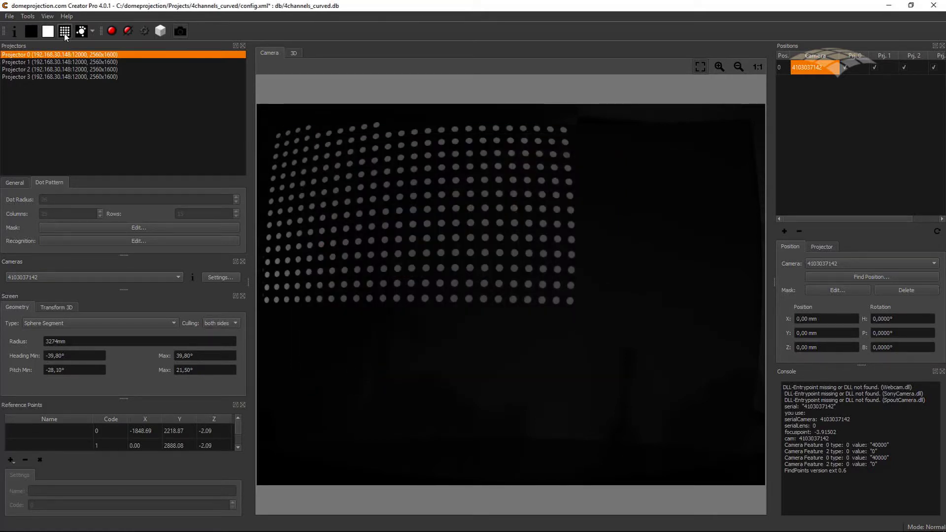
Mask out column 0 in rows 0–14 of Projector 0's dot pattern and save the mask
left_click(110, 228)
left_click_drag(283, 152, 288, 392)
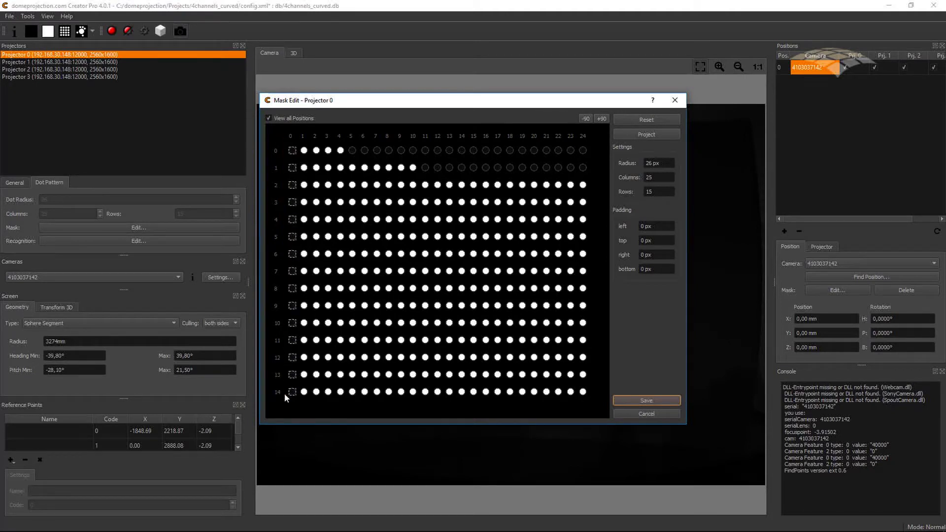
left_click(643, 401)
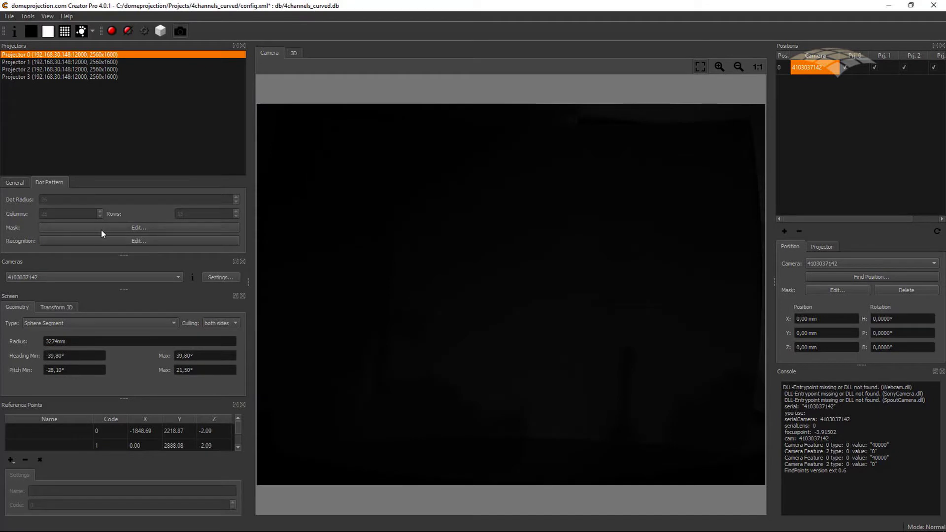
Test Projector 0's dot recognition with the existing parameters and enlarge the recognition window
left_click(101, 243)
left_click(364, 256)
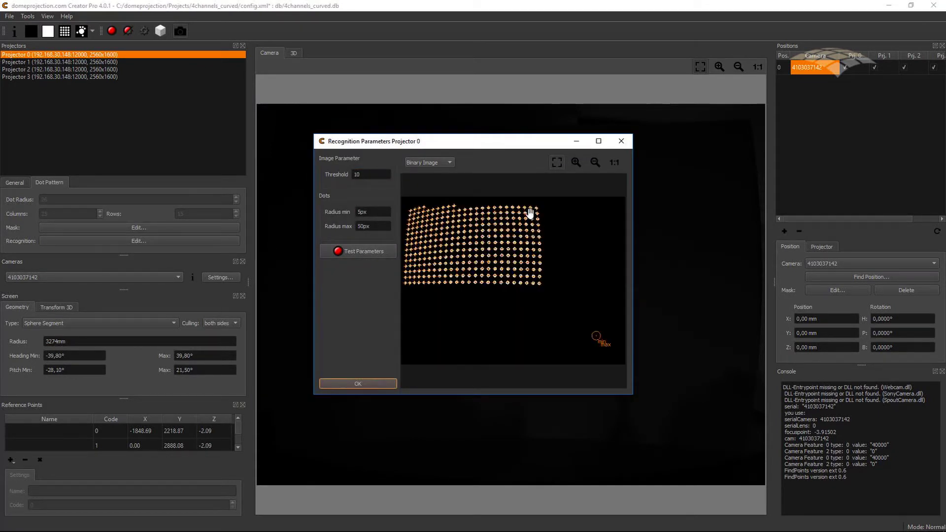
left_click(599, 141)
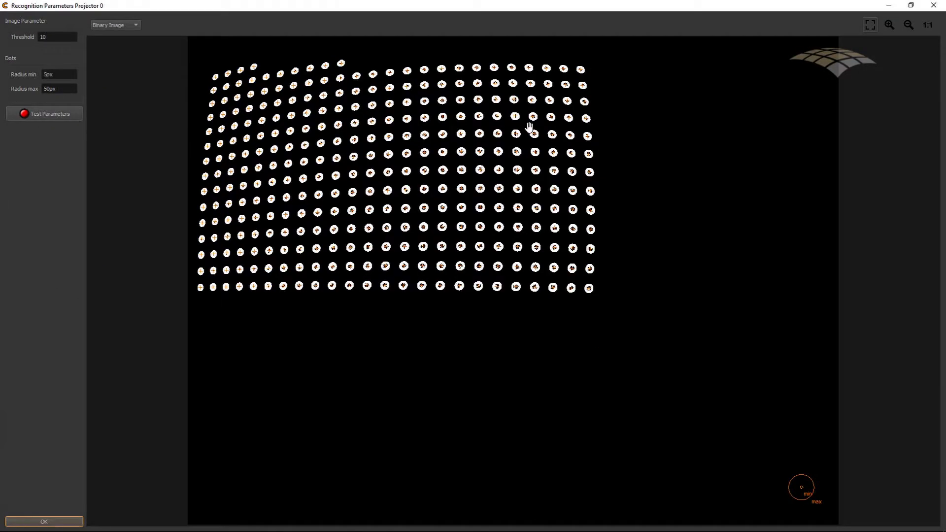
Examine the black, white and binary images of Projector 0's recognition test
left_click(134, 25)
left_click(154, 22)
left_click(131, 26)
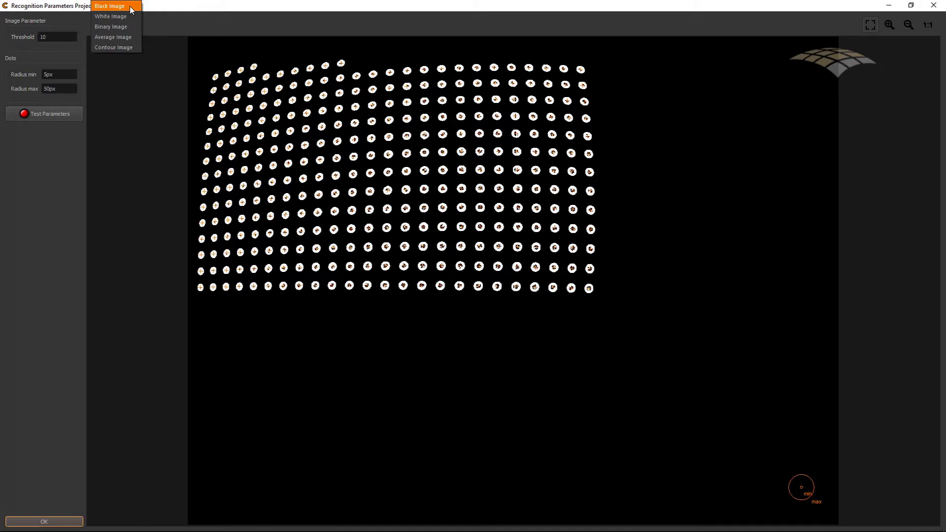
left_click(132, 9)
left_click(132, 26)
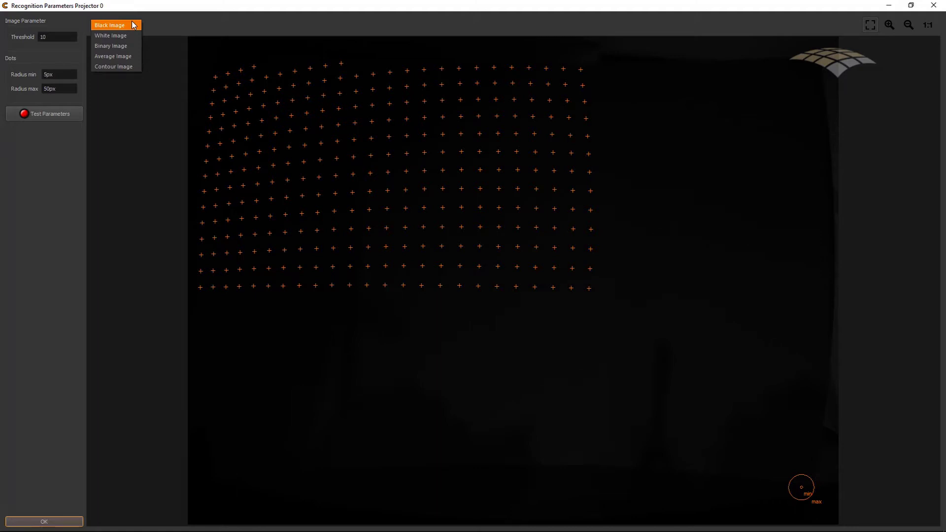
left_click(133, 36)
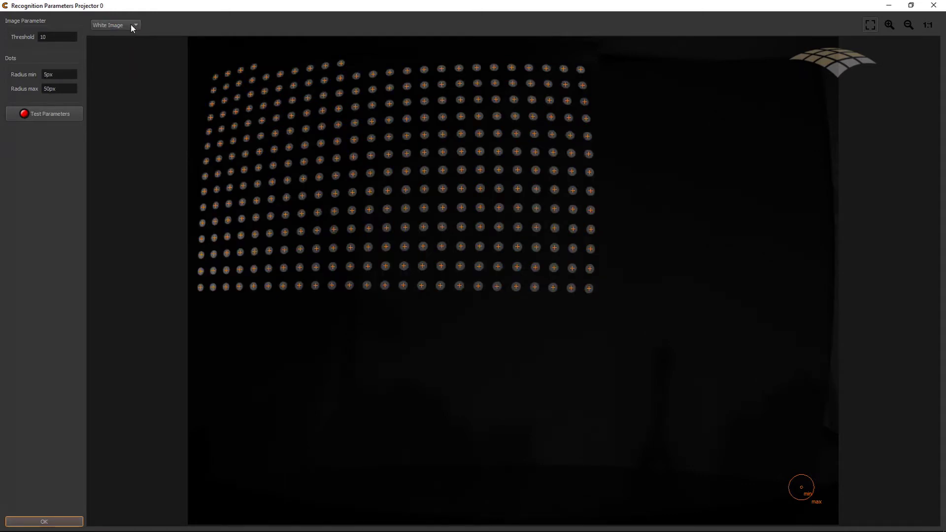
left_click(133, 25)
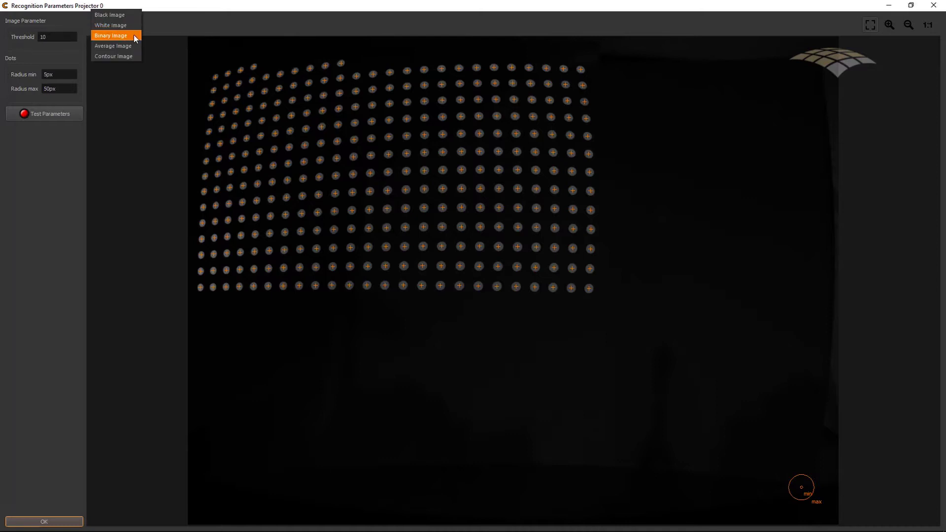
left_click(133, 35)
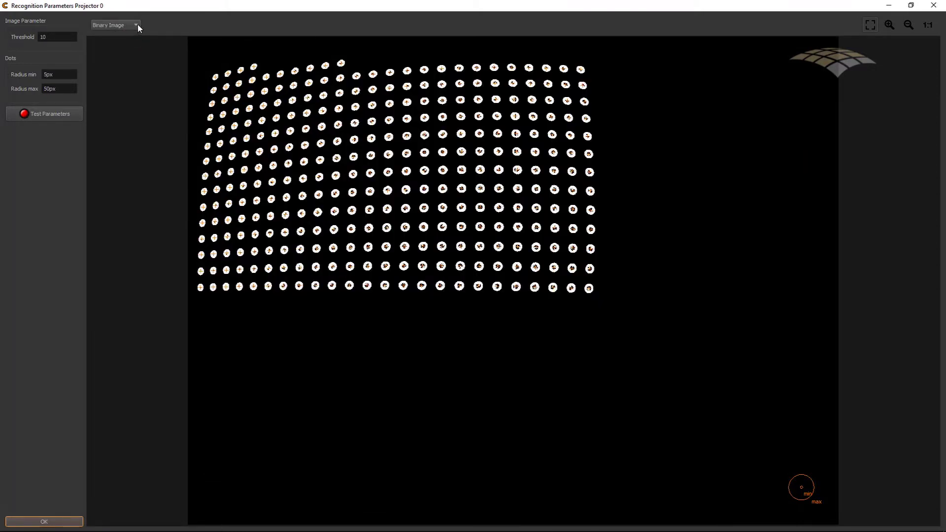
Examine the average and contour images of Projector 0's recognition test
left_click(138, 28)
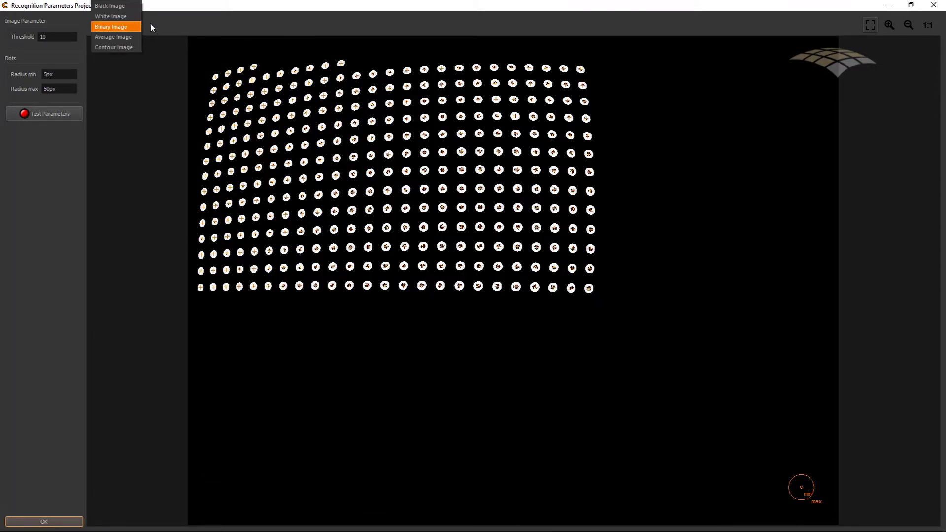
left_click(148, 25)
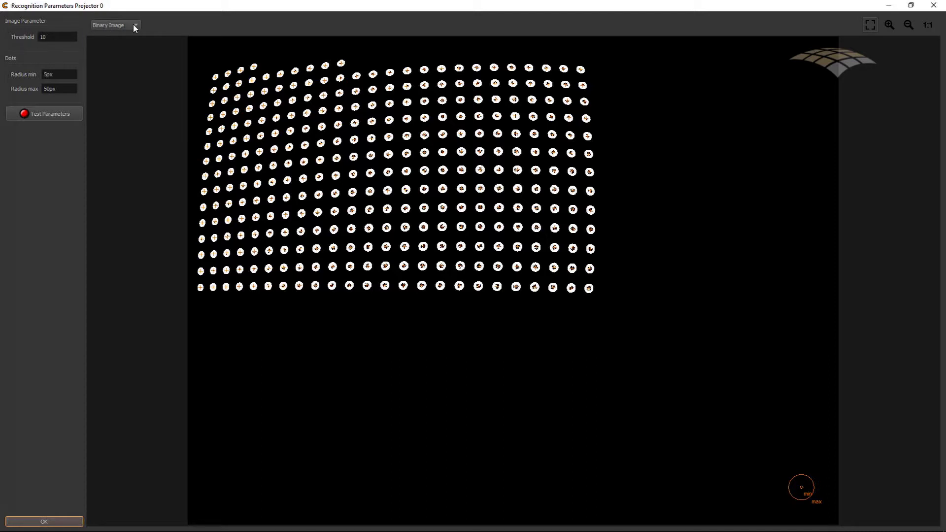
left_click(135, 26)
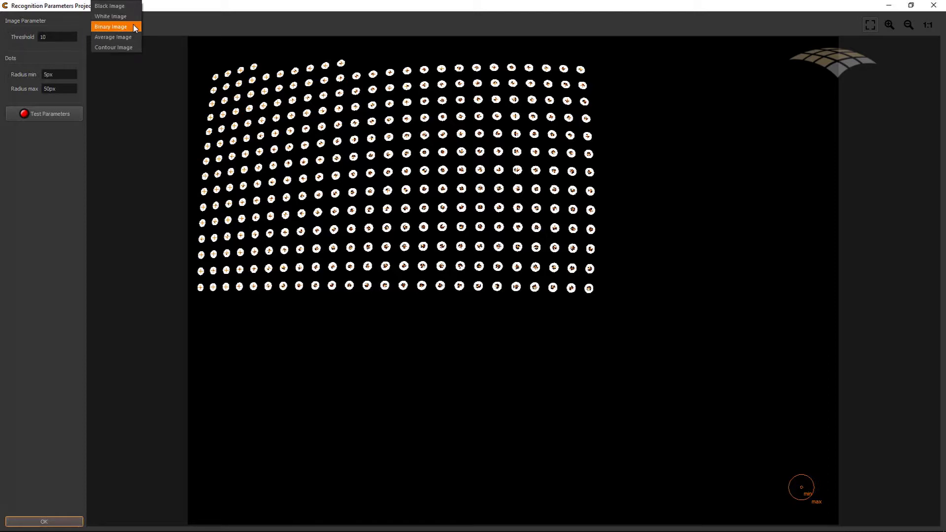
left_click(132, 38)
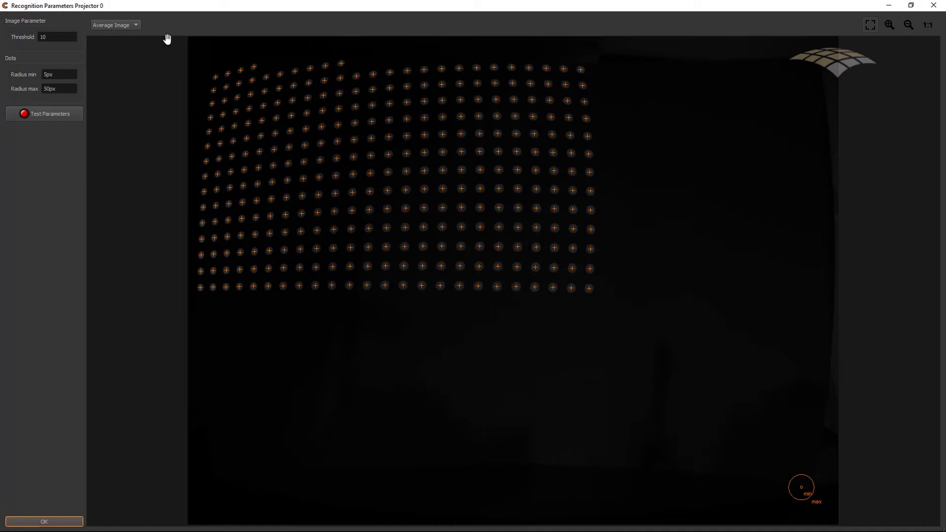
left_click(136, 25)
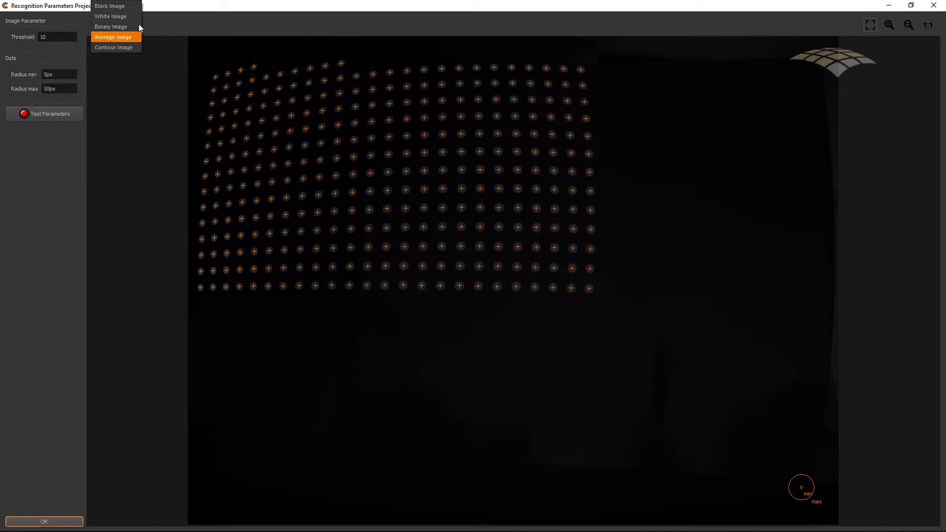
left_click(131, 48)
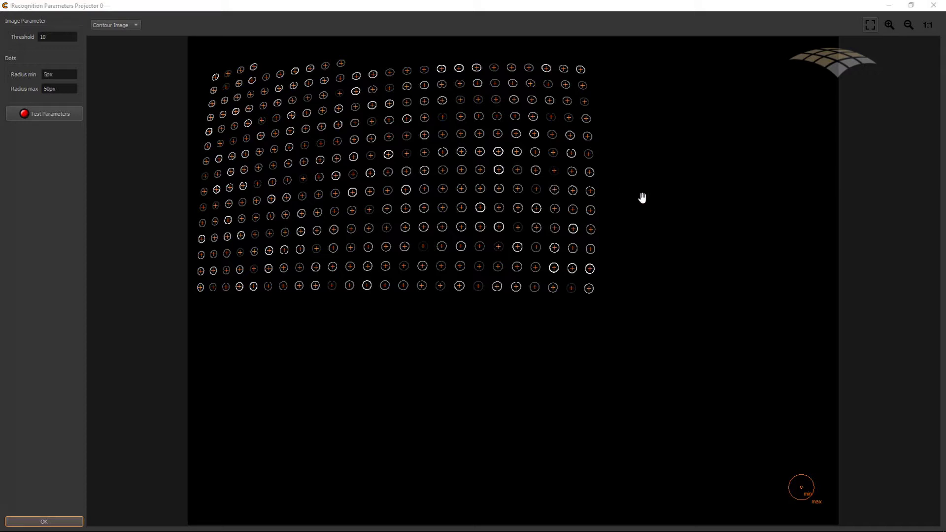
left_click(564, 167)
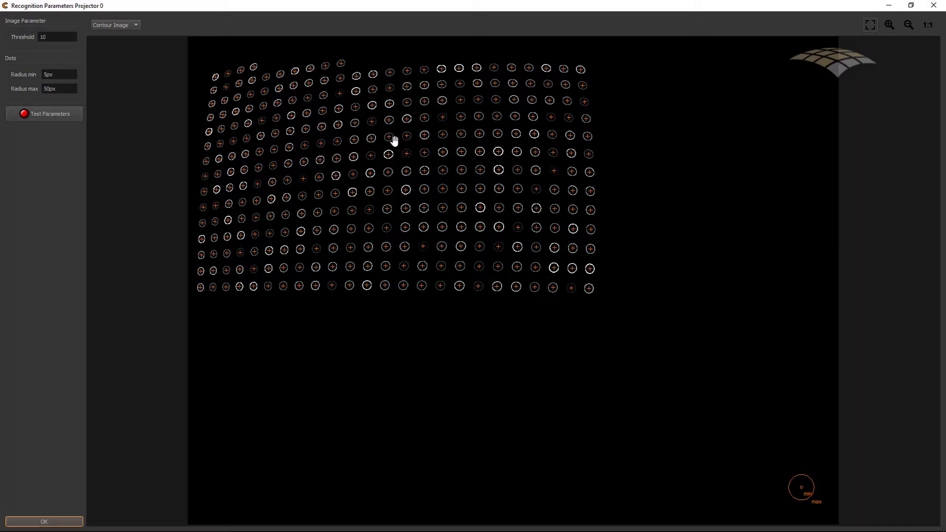
Set Projector 0's recognition threshold to 40 and test the parameters
left_click(59, 35)
key("Tab")
left_click(48, 116)
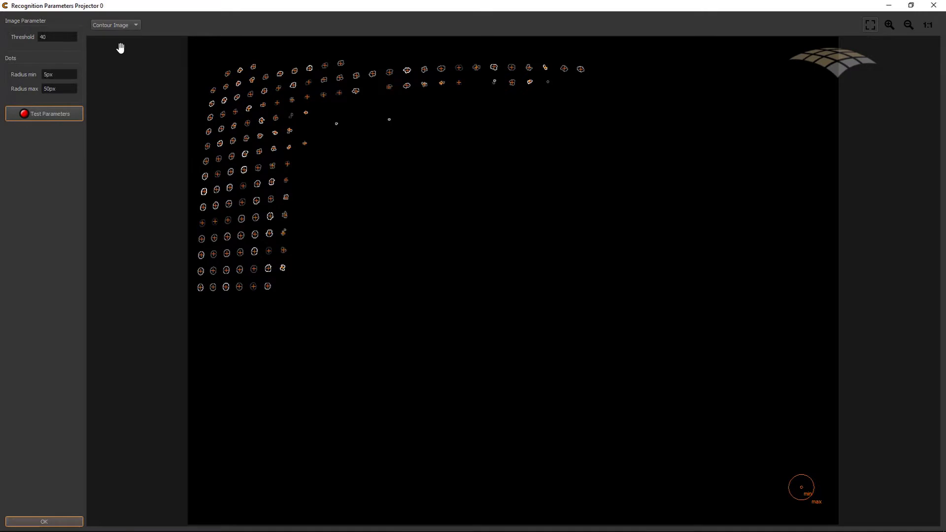
Compare the binary and white images of the threshold 40 test to check which dots are recognized
left_click(121, 27)
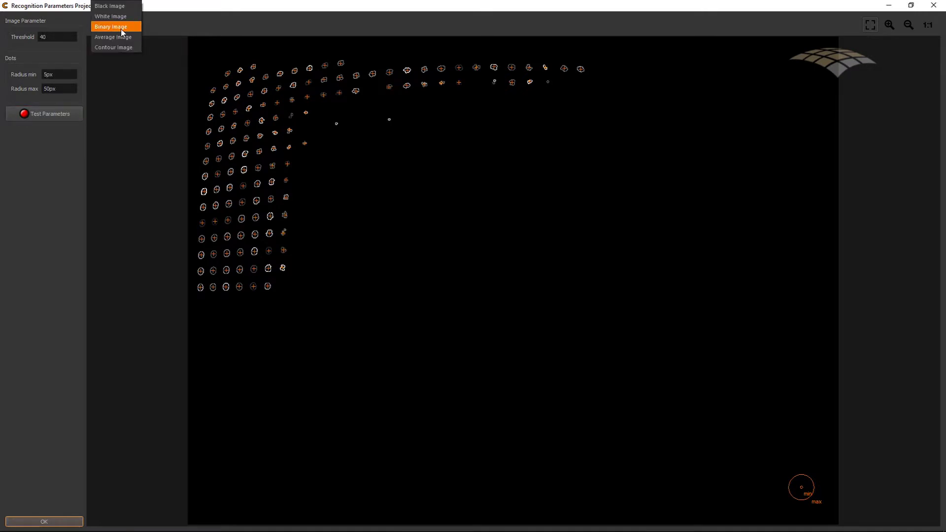
left_click(122, 29)
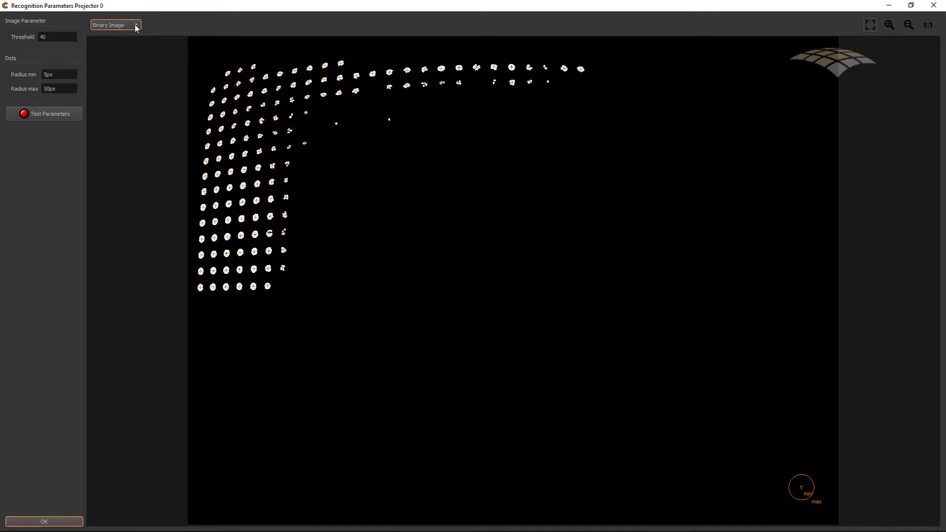
left_click(136, 27)
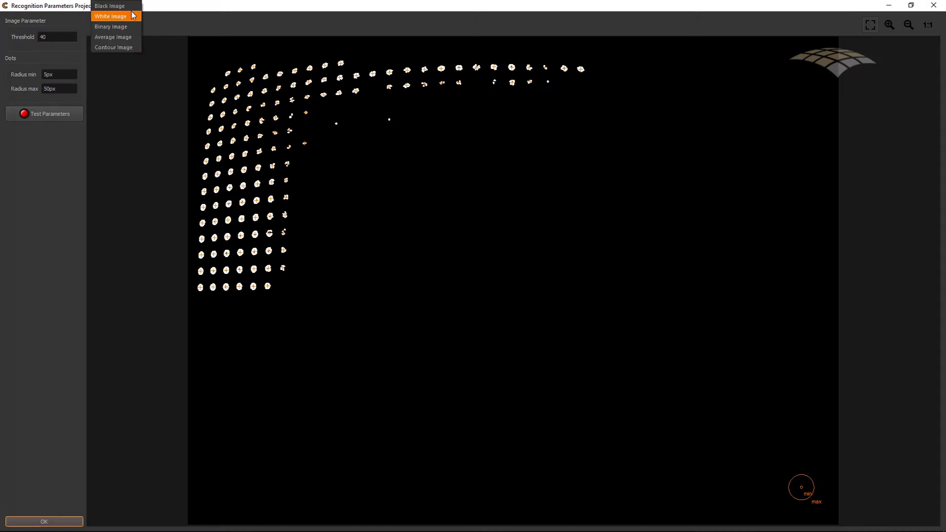
left_click(133, 16)
left_click(138, 26)
left_click(131, 31)
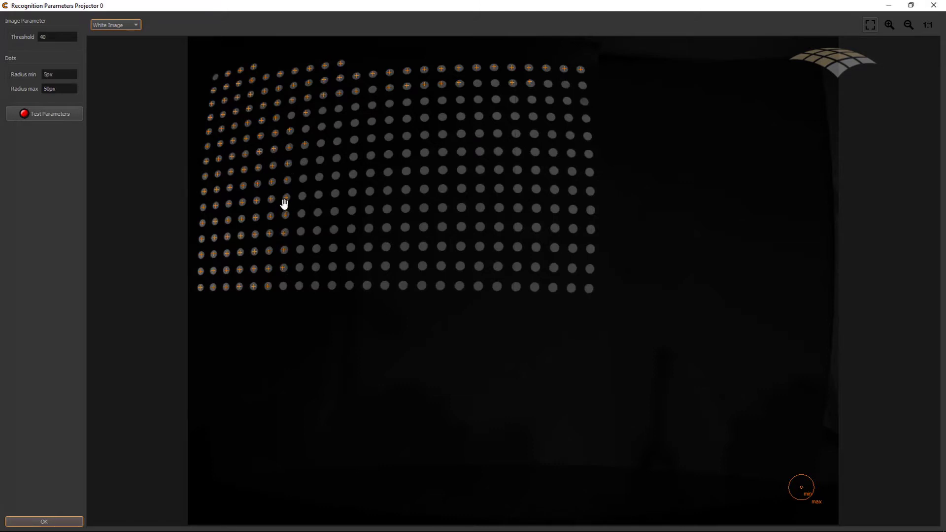
left_click(137, 27)
left_click(129, 36)
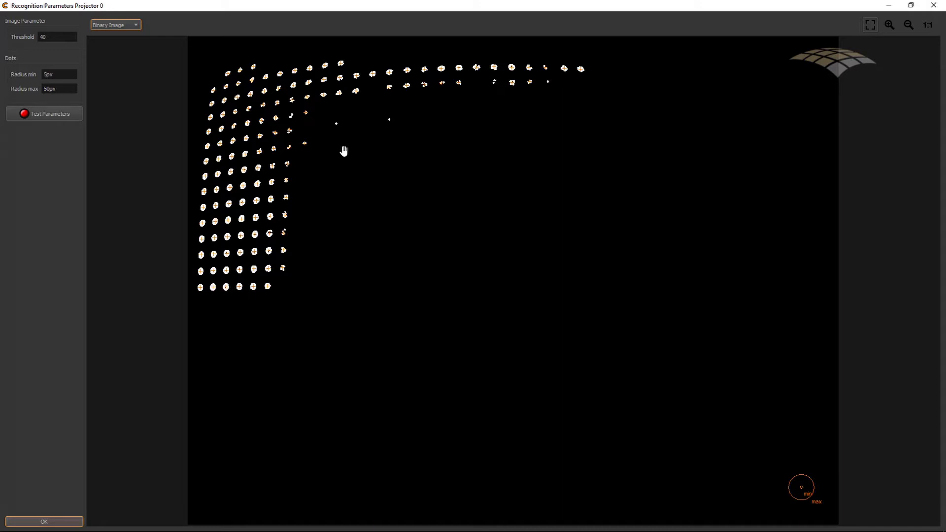
Retest Projector 0's dot recognition with a lower threshold and again with a threshold of 1
double_click(58, 39)
key("Tab")
left_click(61, 114)
left_click(60, 36)
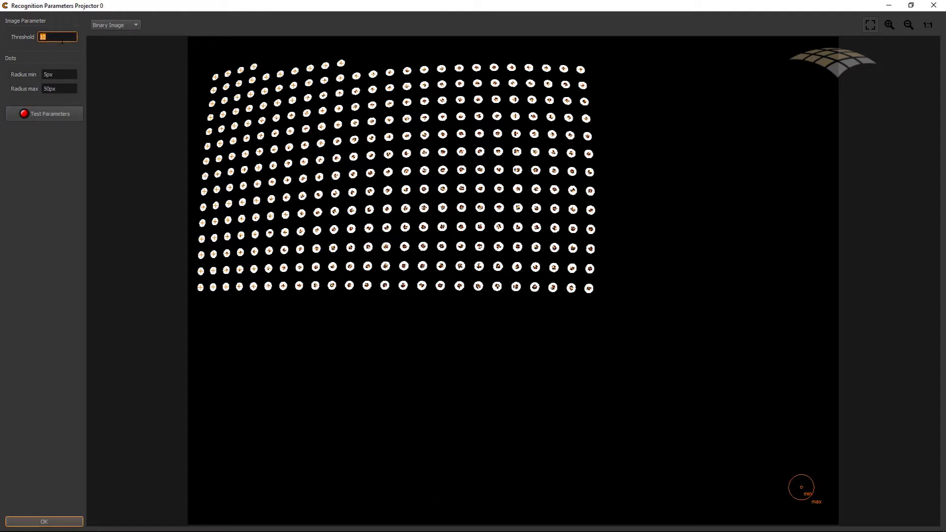
key("Tab")
left_click(71, 116)
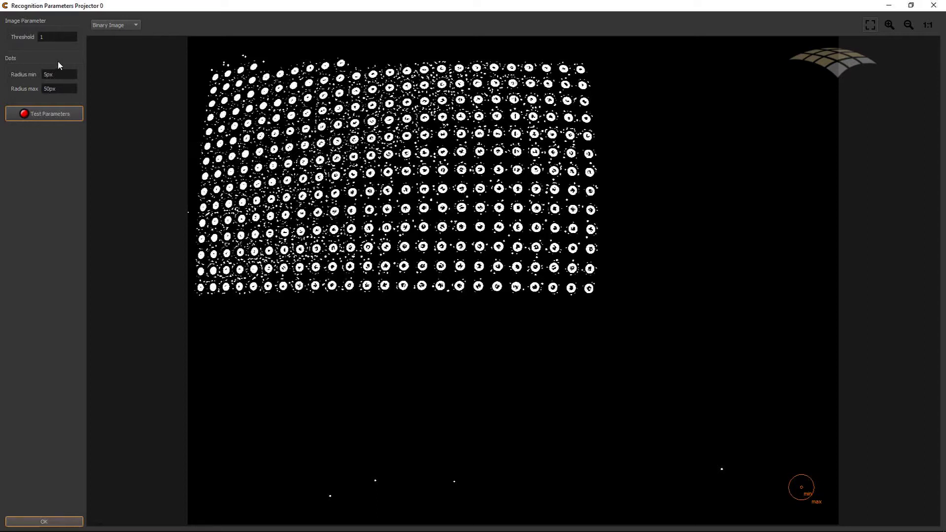
Set the threshold to 10, retest the parameters, and check the result in the white and contour images
left_click(58, 36)
type("0")
key("Tab")
left_click(51, 119)
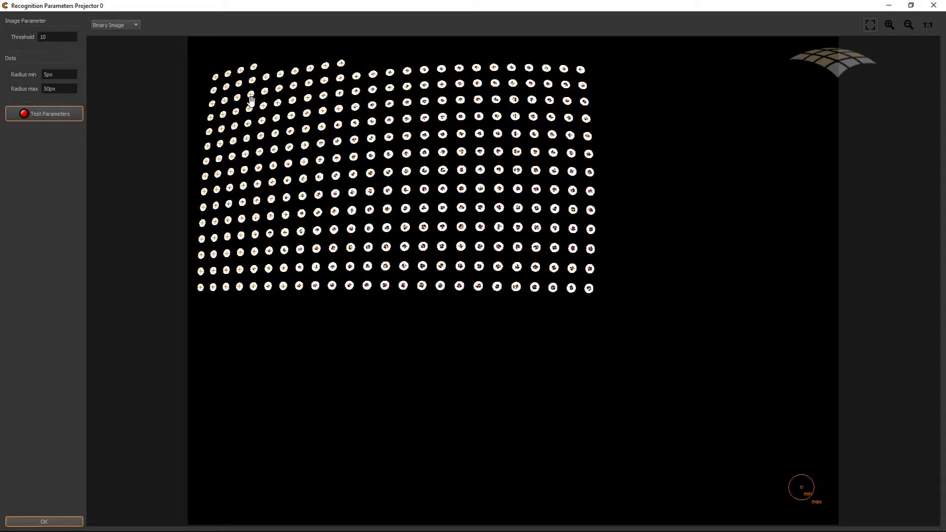
left_click(138, 28)
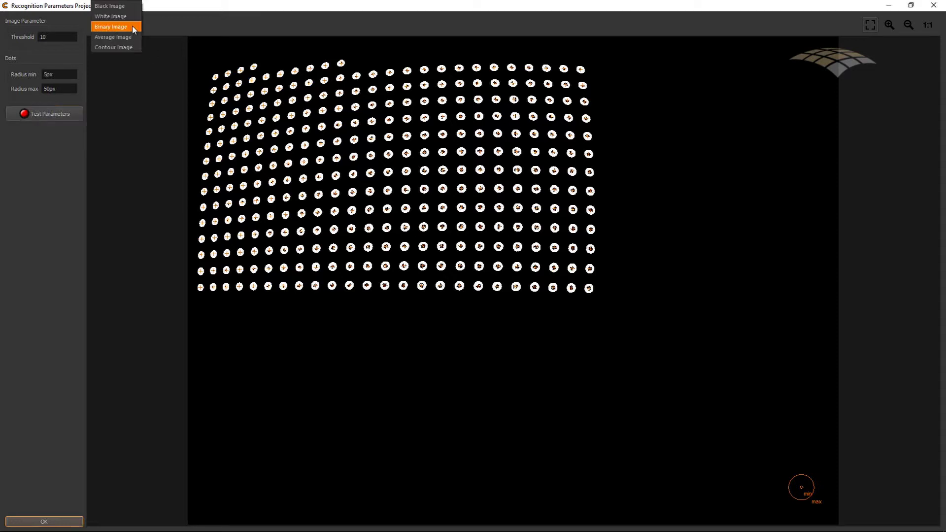
left_click(125, 18)
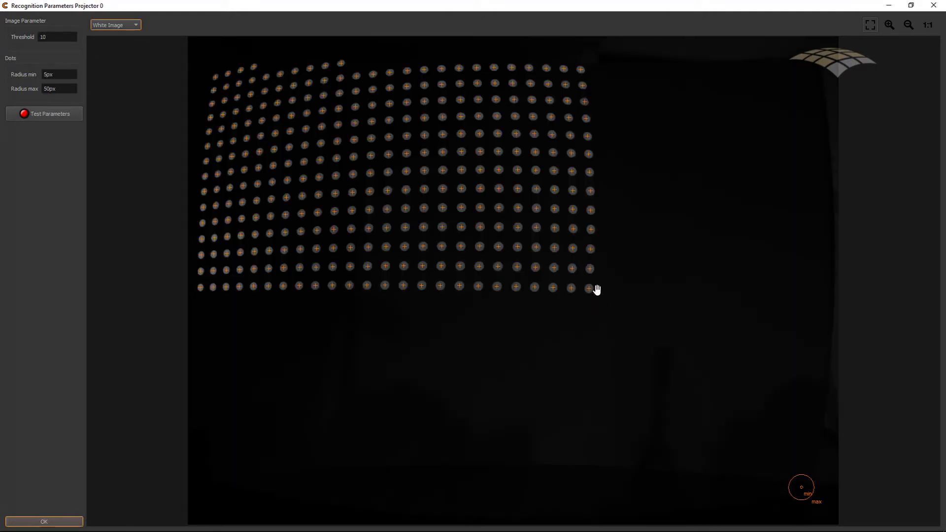
left_click(137, 27)
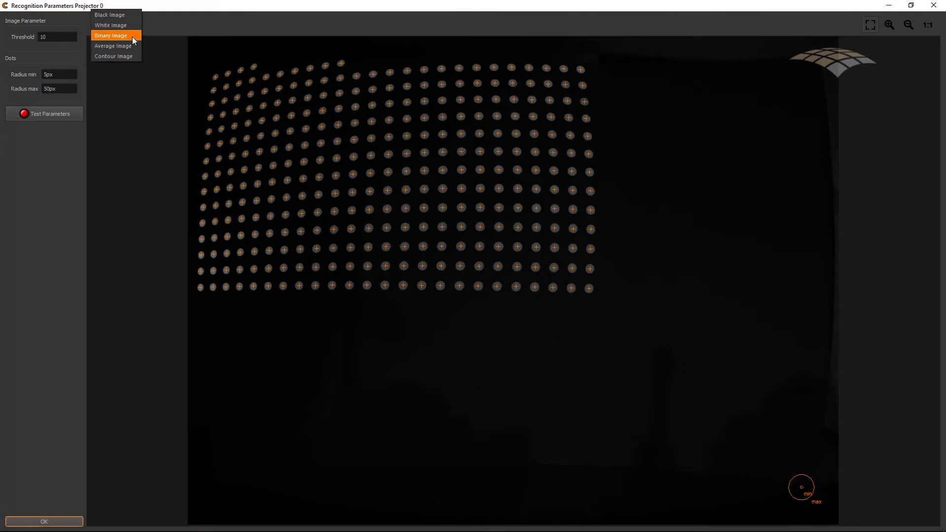
left_click(126, 57)
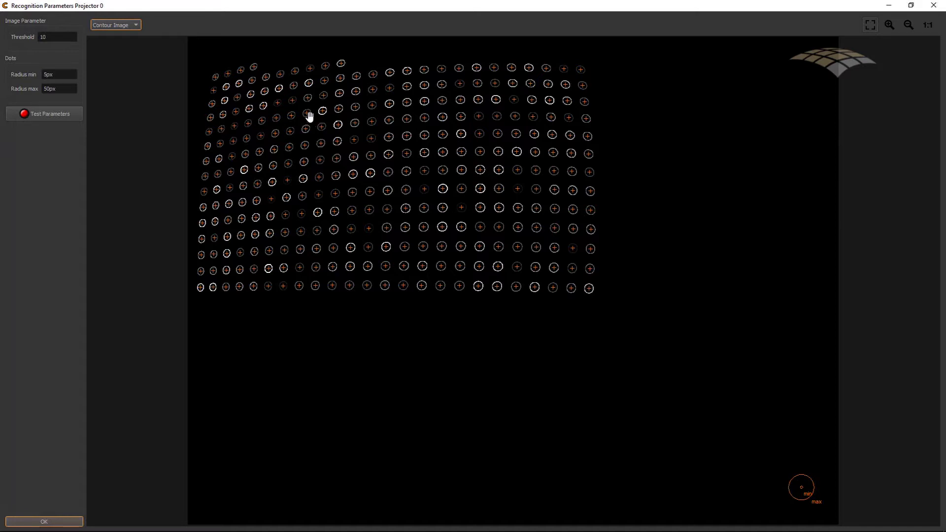
Set the minimum dot radius to 15 px and test Projector 0's recognition parameters
left_click(52, 75)
key("ctrl+a")
type("10")
key("Tab")
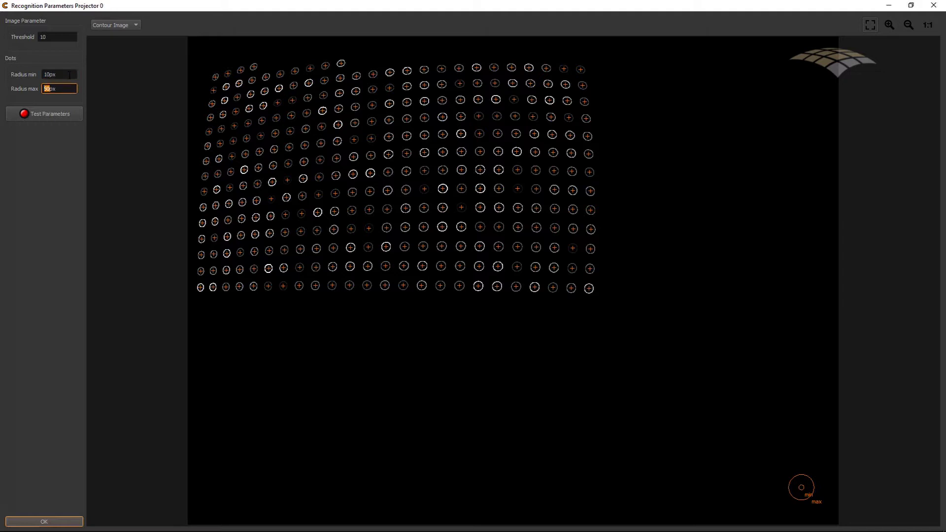
key("shift+Tab")
type("15")
key("Tab")
left_click(52, 114)
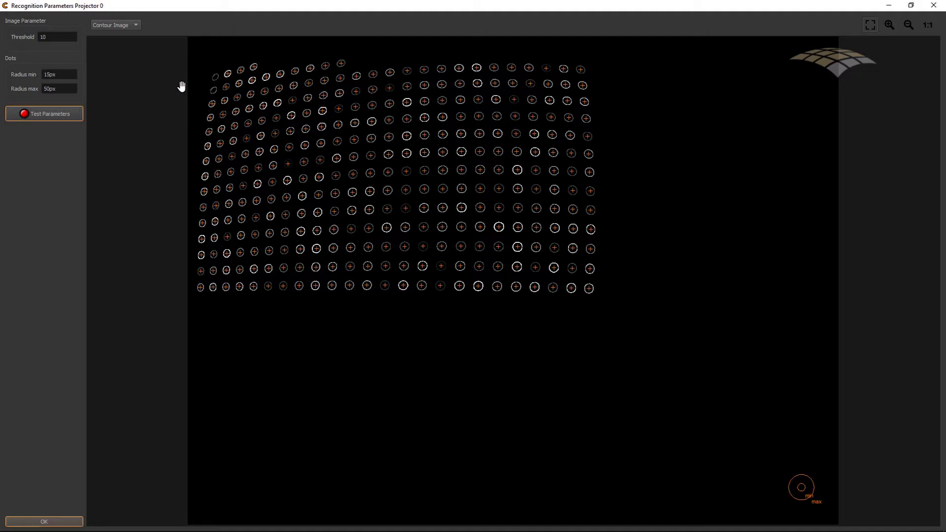
Set the minimum dot radius to 5 px, retest the parameters, and accept Projector 0's recognition settings
double_click(49, 74)
type("5")
key("Tab")
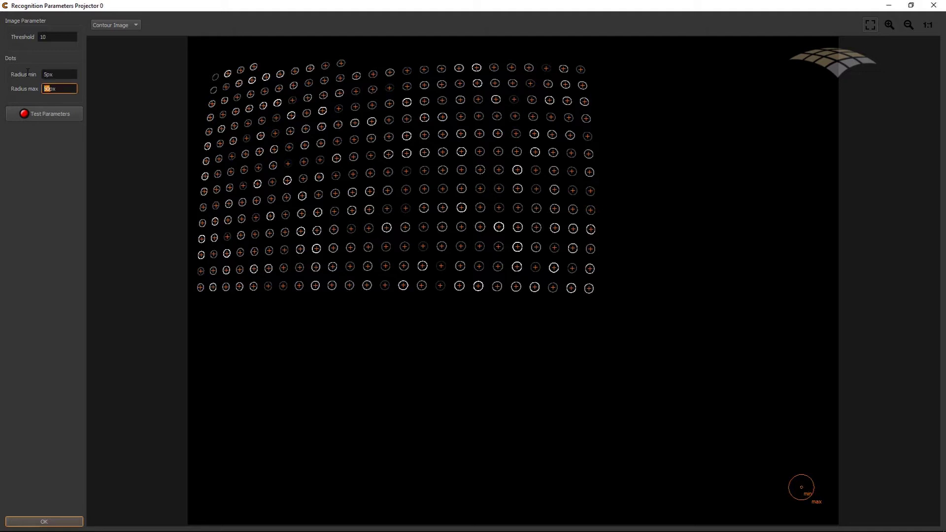
left_click(45, 115)
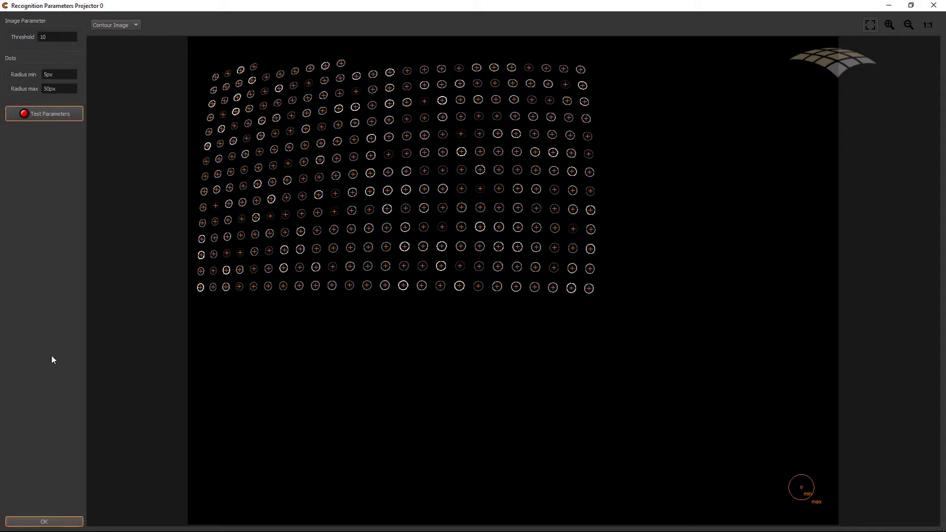
left_click(54, 523)
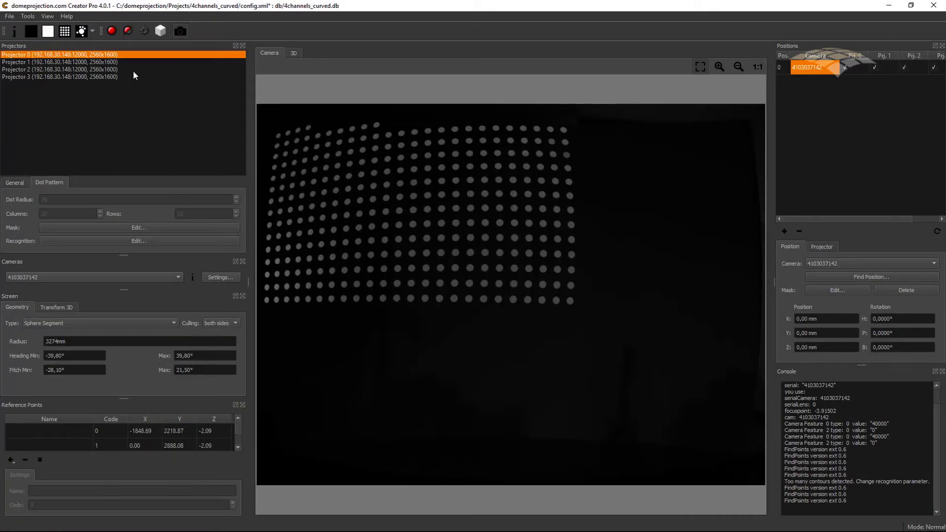
Select Projector 1 in the projector list
left_click(121, 63)
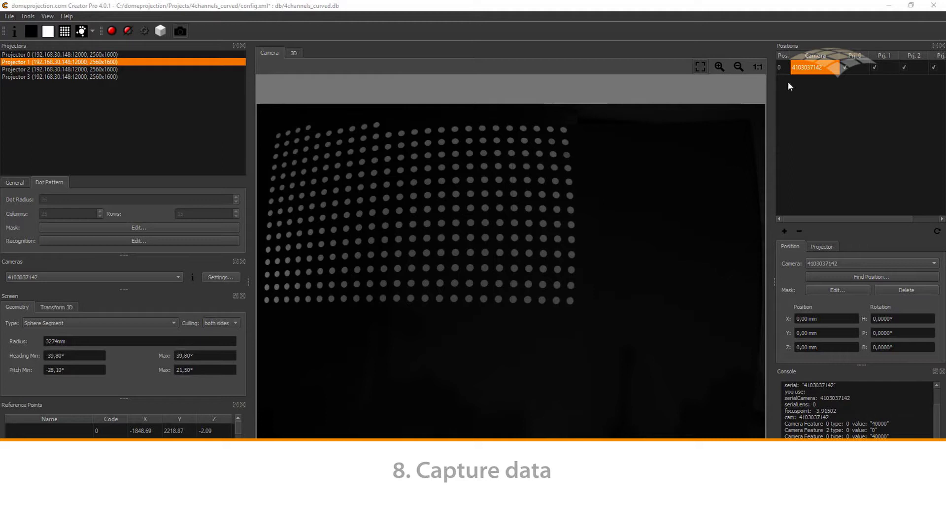
Widen the Positions list and select camera position 0 together with all four projectors
left_click_drag(771, 85, 755, 87)
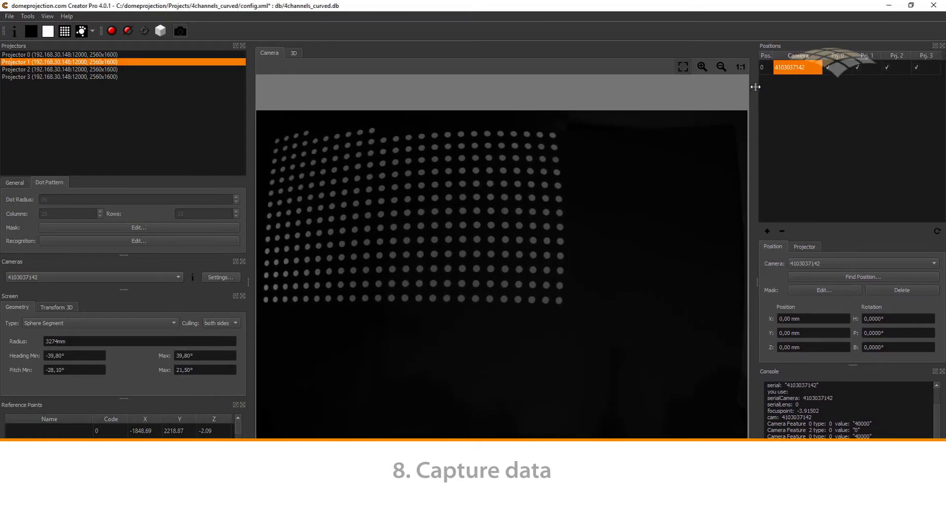
left_click(767, 68)
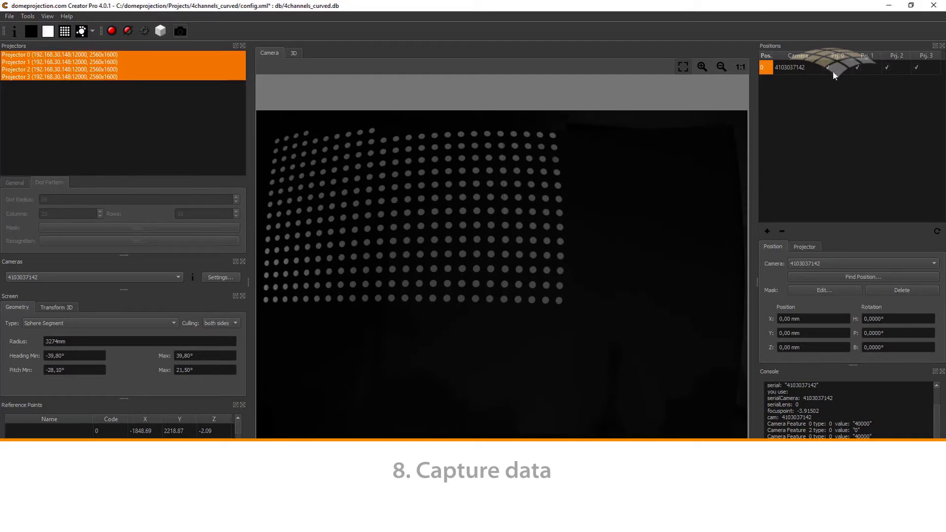
left_click(793, 69)
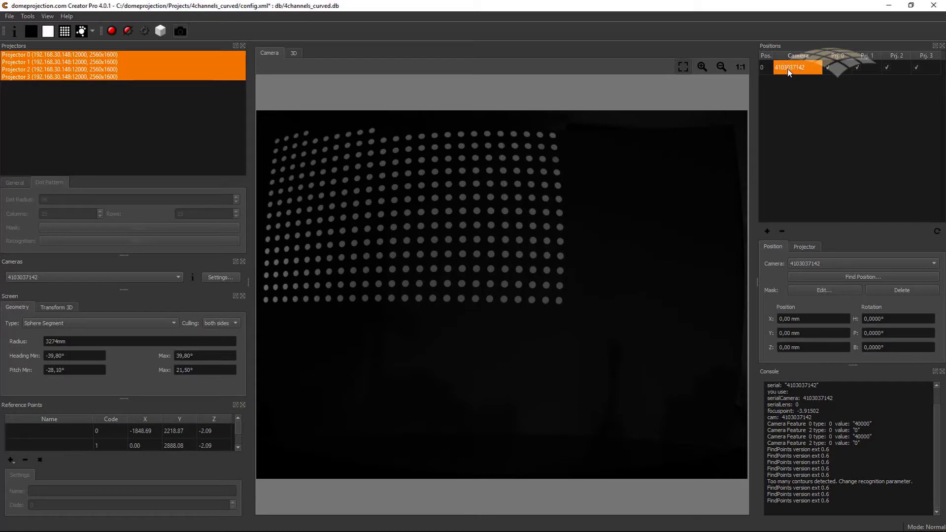
Project white on all four projectors and open the maximized Find Position dialog for camera position 0
left_click(52, 34)
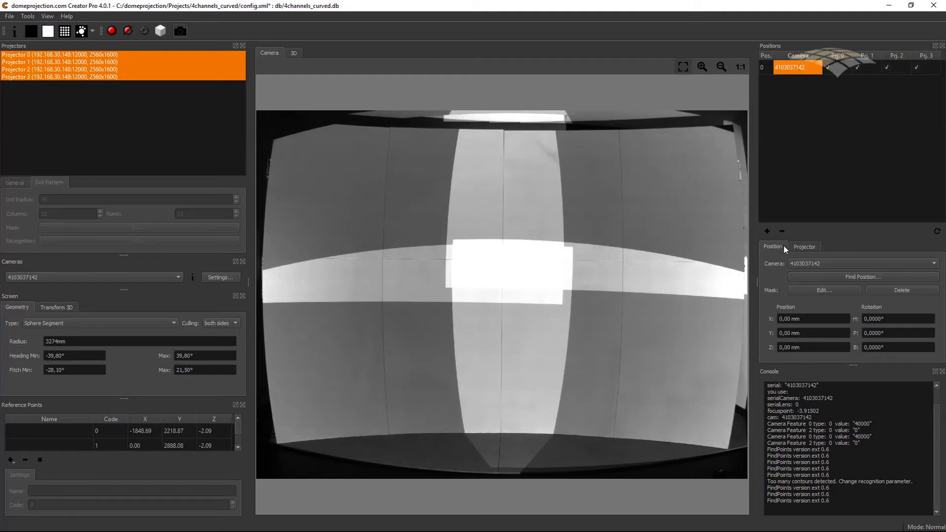
left_click(810, 279)
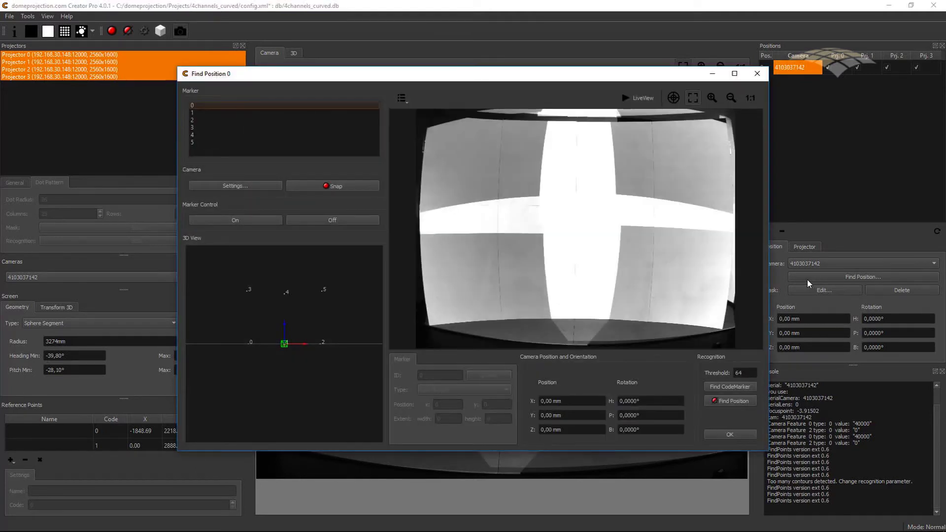
left_click(736, 73)
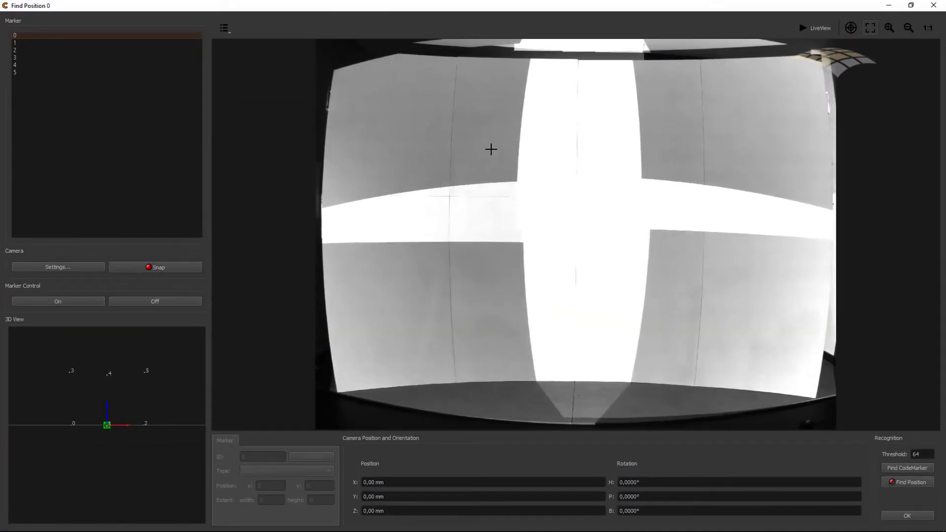
Examine where reference markers 0 to 5 lie in the 3D view by selecting them one after another
left_click_drag(137, 371, 140, 385)
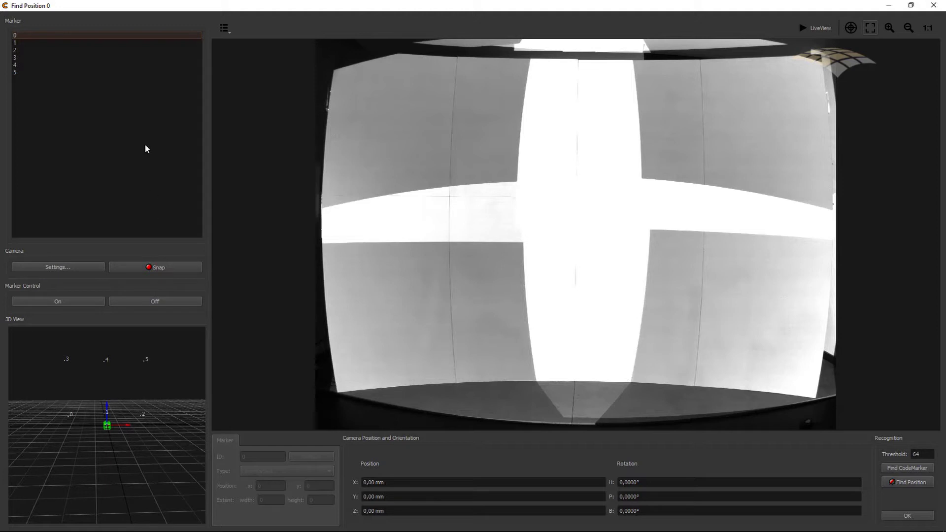
left_click(21, 43)
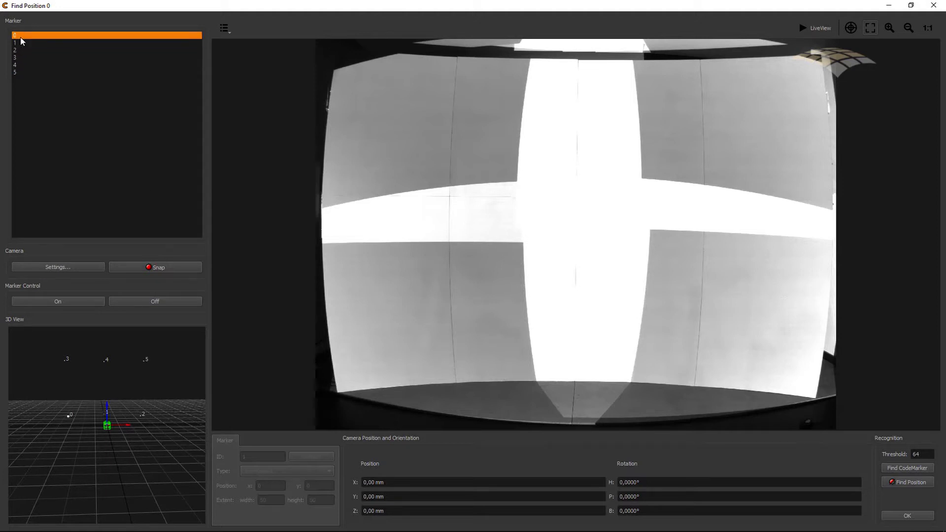
left_click(22, 72)
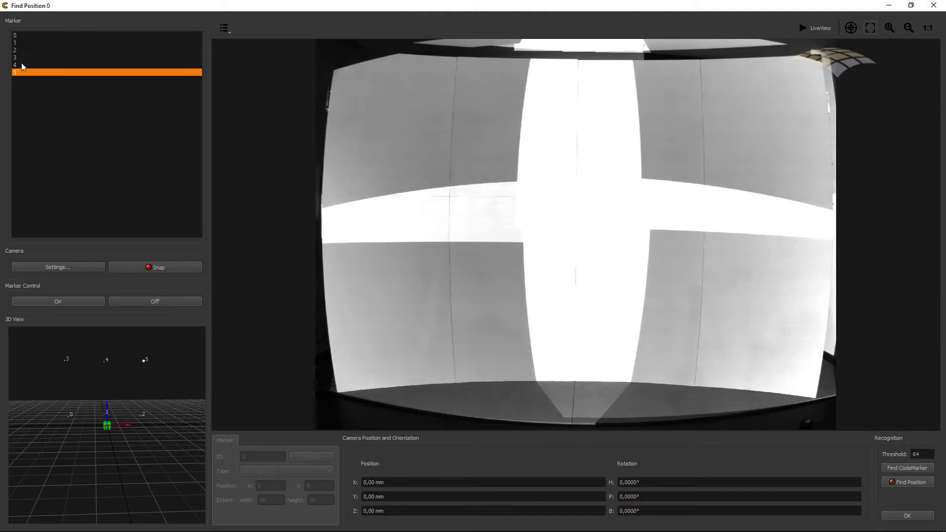
left_click(22, 37)
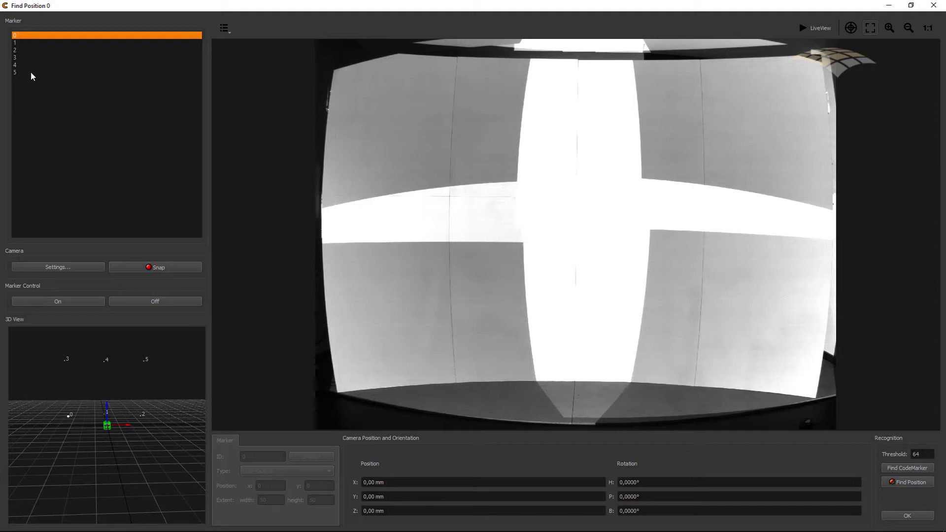
left_click(19, 50)
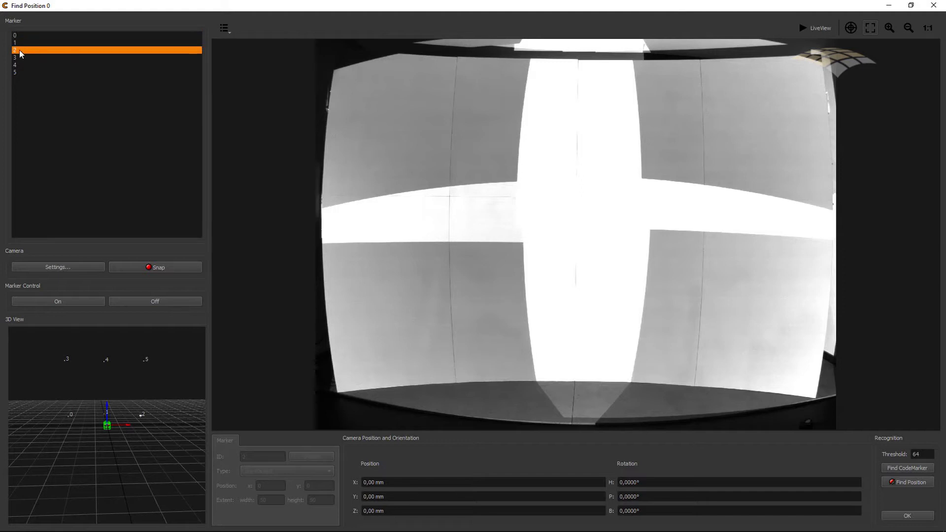
left_click(21, 59)
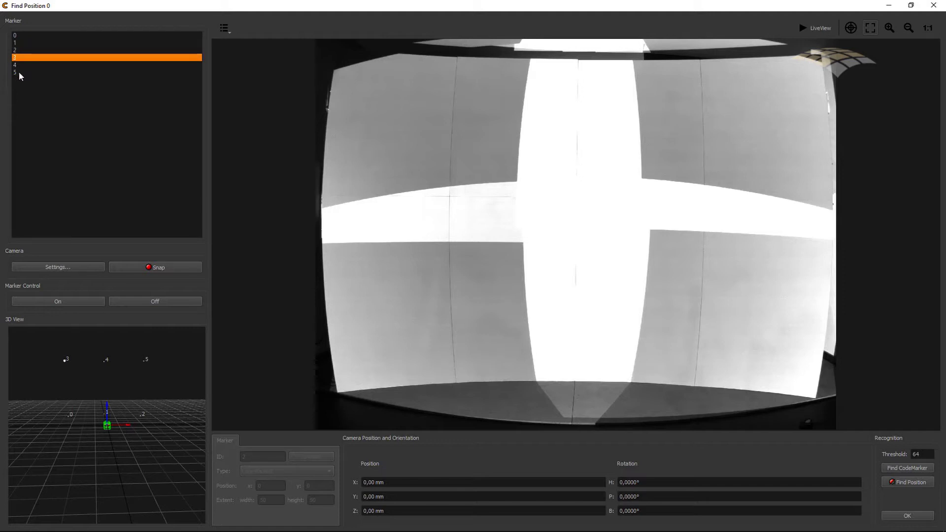
left_click(20, 73)
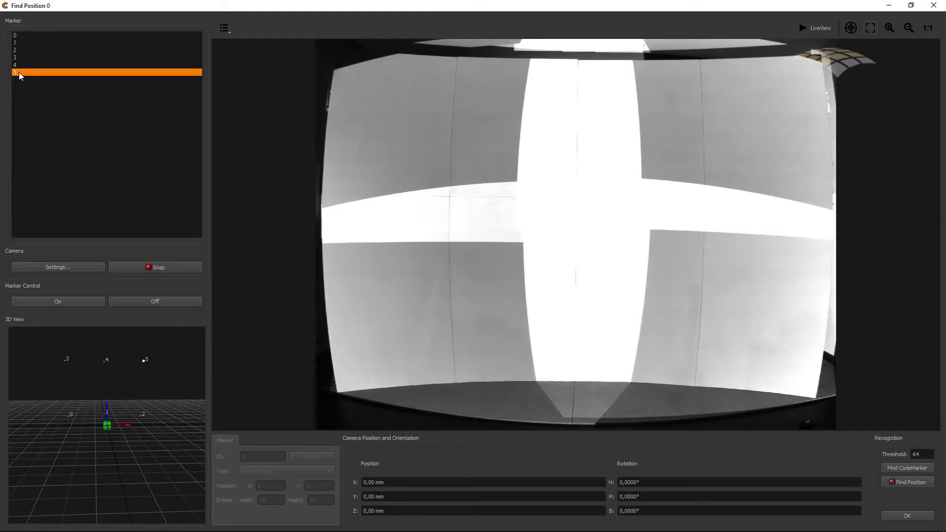
left_click(33, 44)
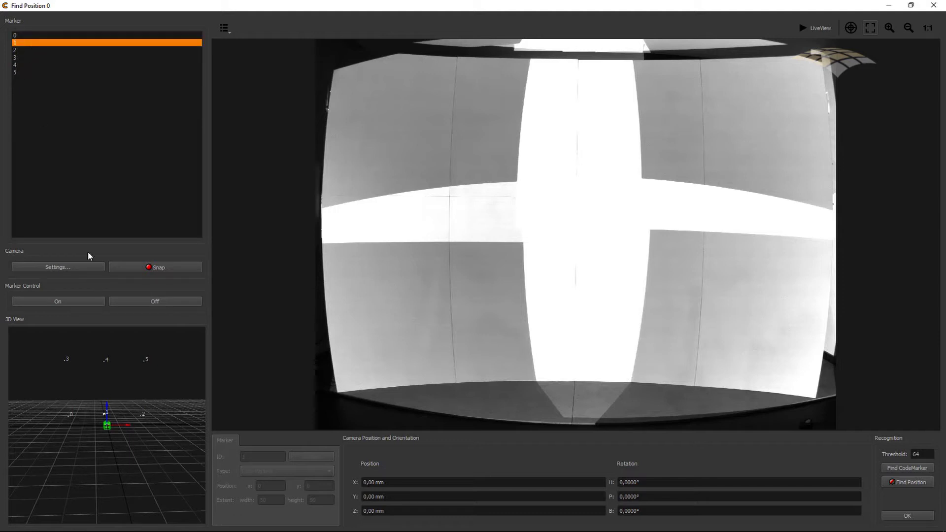
left_click(24, 65)
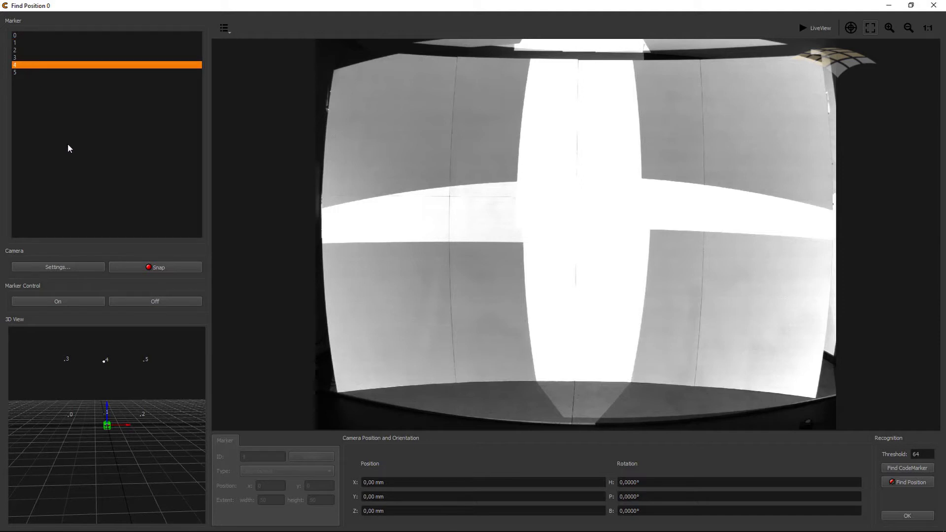
left_click_drag(102, 391, 119, 410)
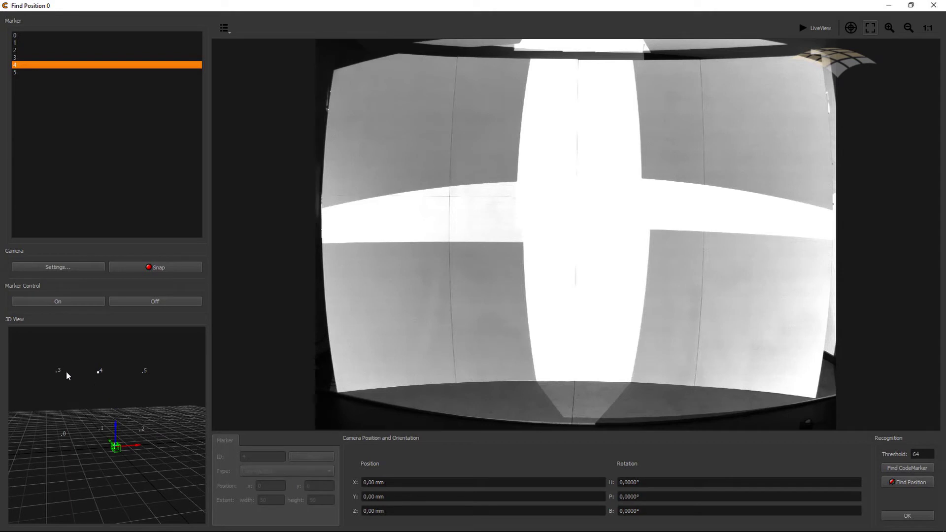
Mark reference markers 0, 1 and 2 at the curved screen's lower-left corner, bottom centre and lower-right corner in the camera image
left_click(26, 36)
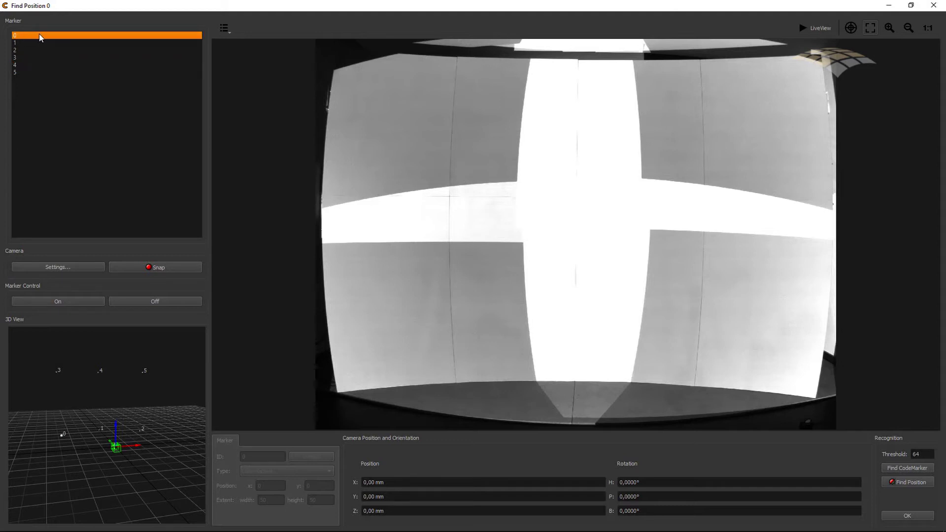
left_click(340, 390)
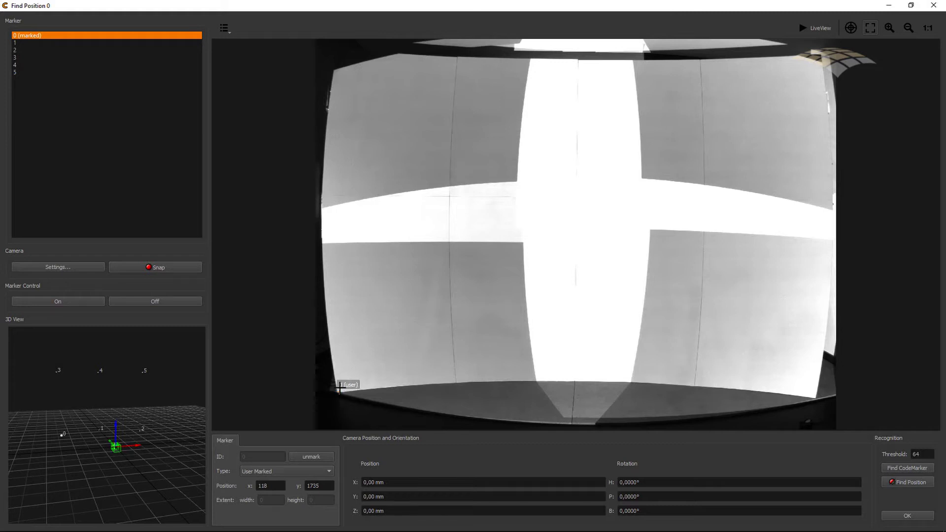
mouse_move(349, 386)
left_mouse_down()
mouse_move(363, 369)
mouse_move(351, 385)
left_mouse_up()
left_click(32, 44)
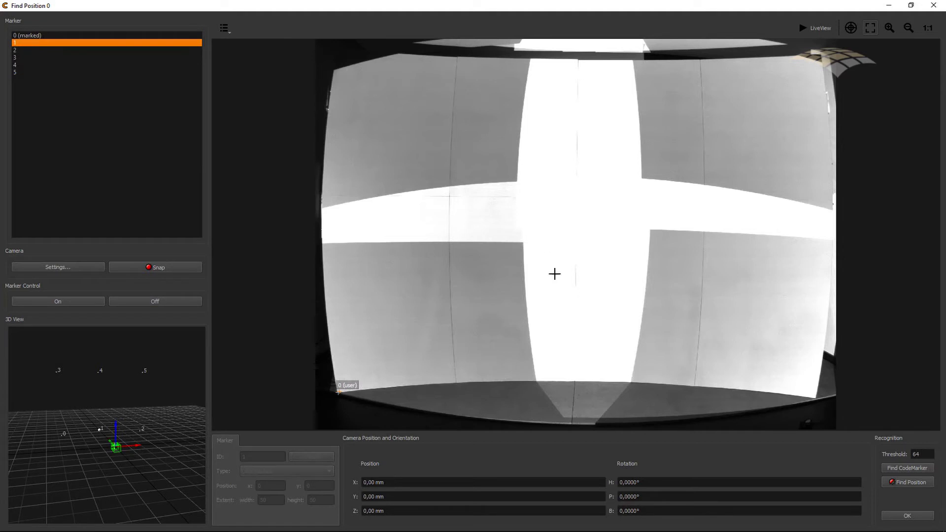
left_click(574, 382)
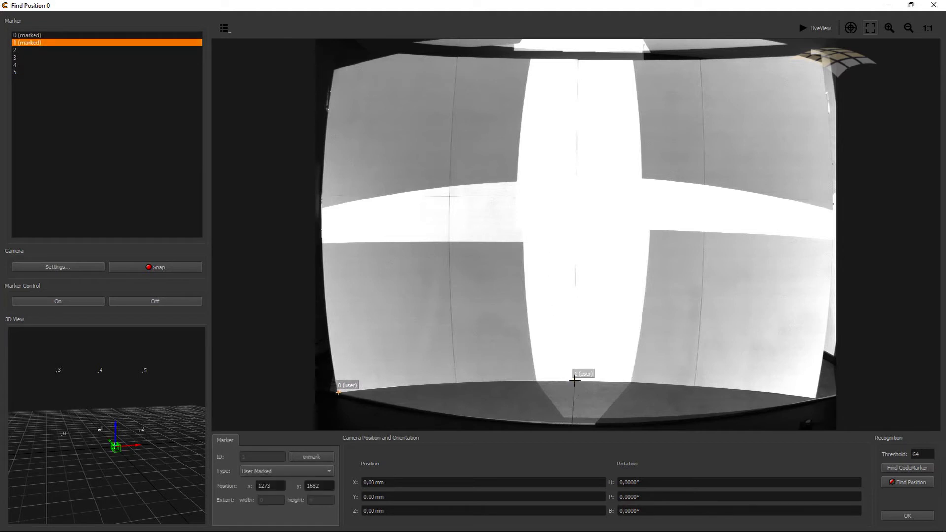
left_click(37, 51)
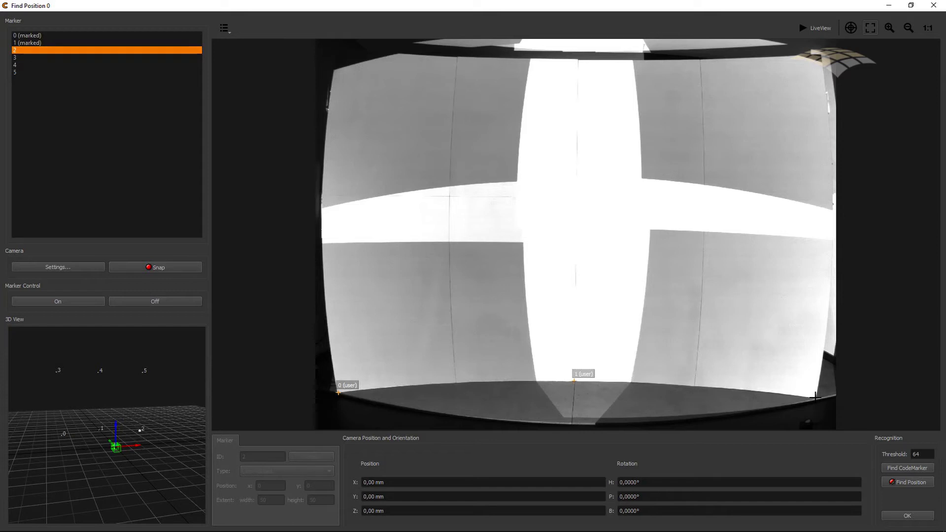
left_click(816, 397)
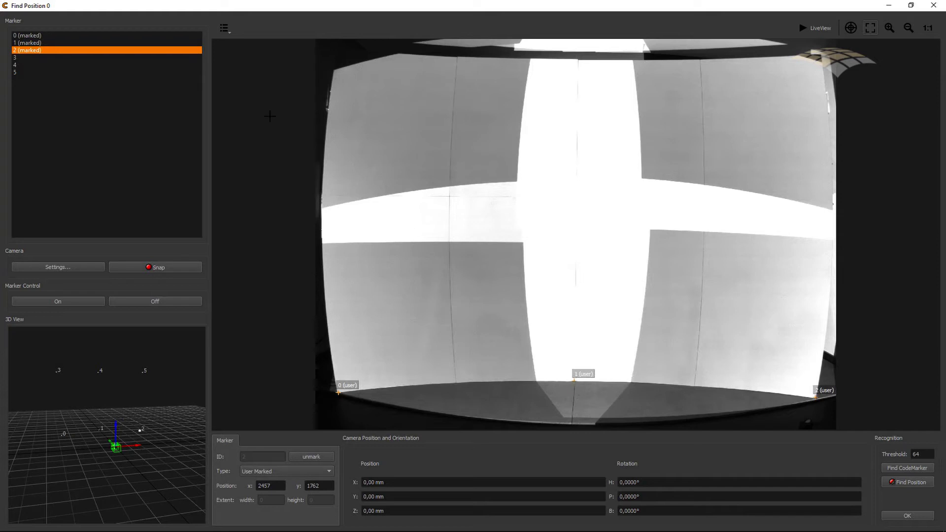
Select marker 3 and take a test snapshot in the camera settings with the shutter at 80000
left_click(49, 58)
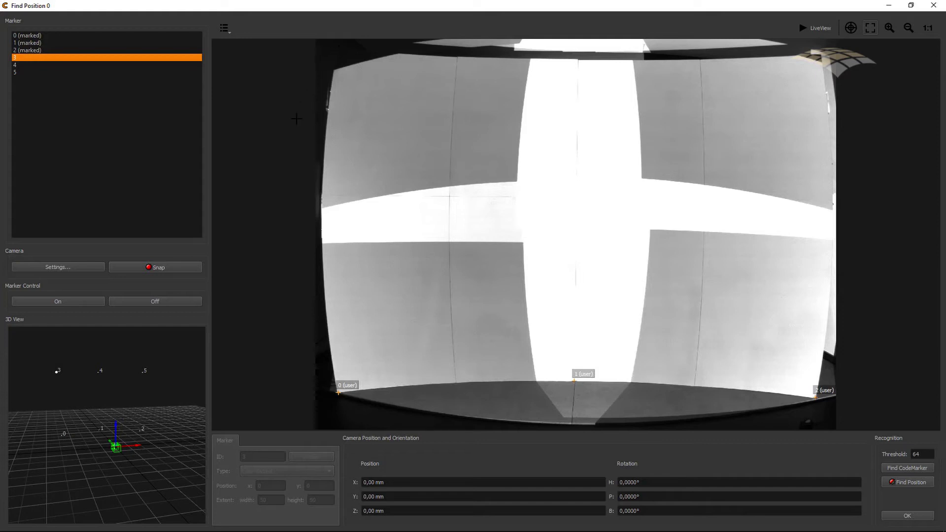
left_click(82, 268)
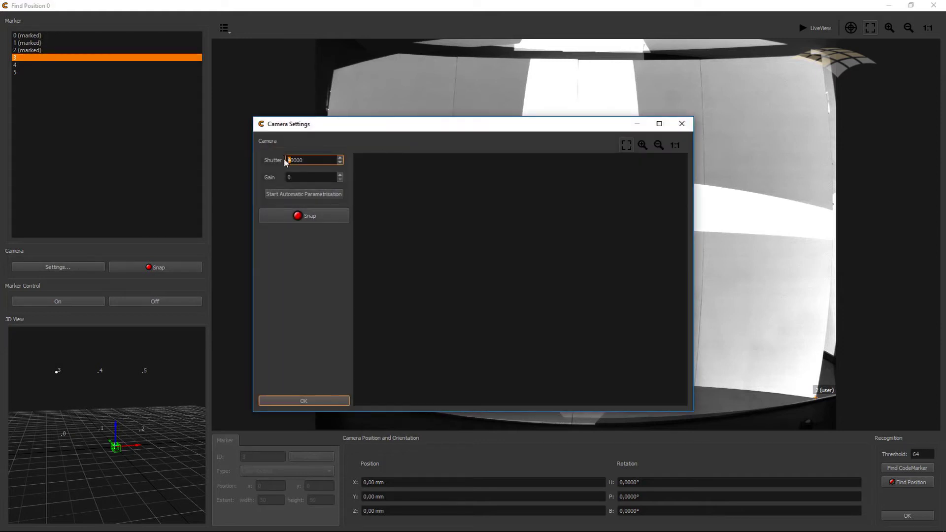
type("8")
key("Tab")
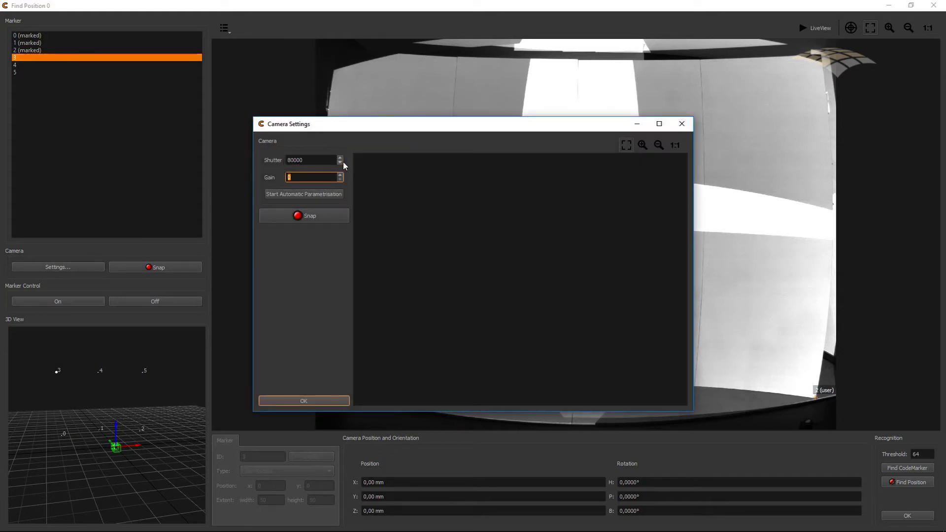
left_click(317, 219)
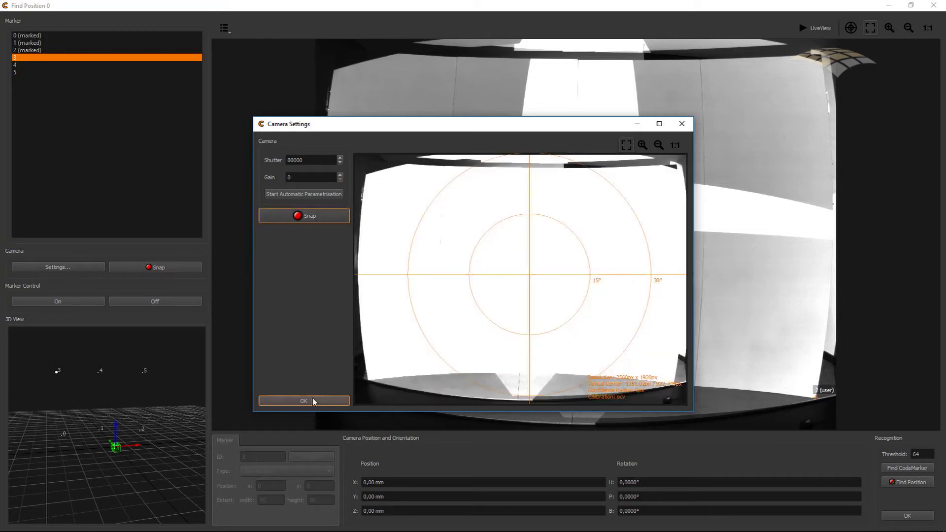
Set the camera shutter to 60000, test and accept it, and snap a new image for marking
left_click_drag(290, 161, 288, 161)
key("Tab")
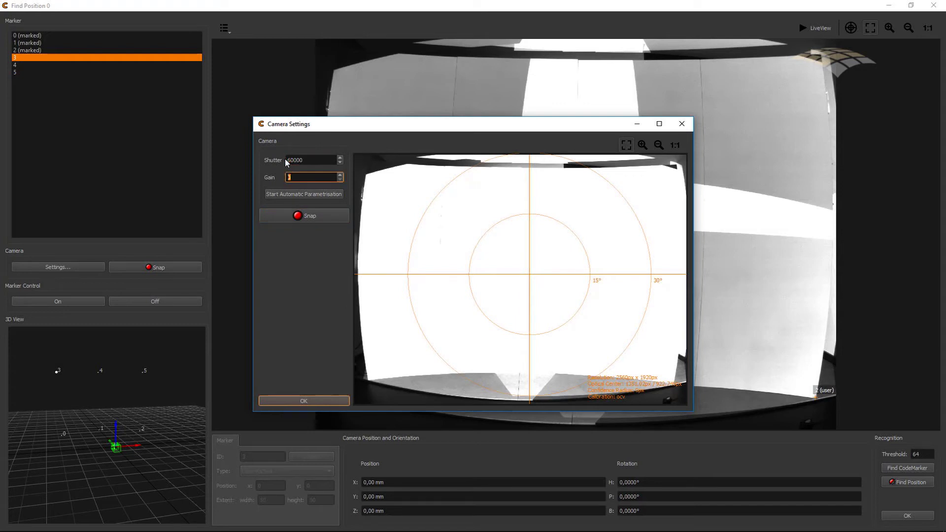
left_click(311, 217)
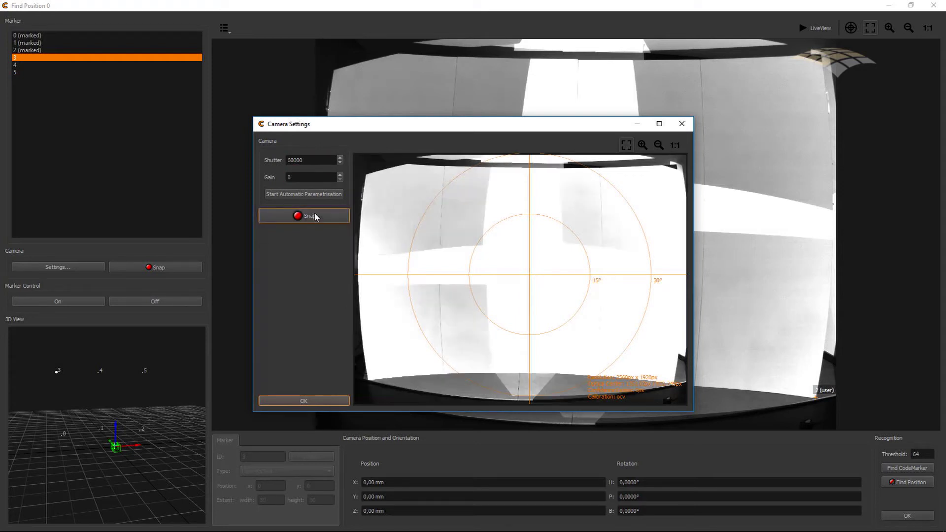
left_click(331, 401)
left_click(188, 270)
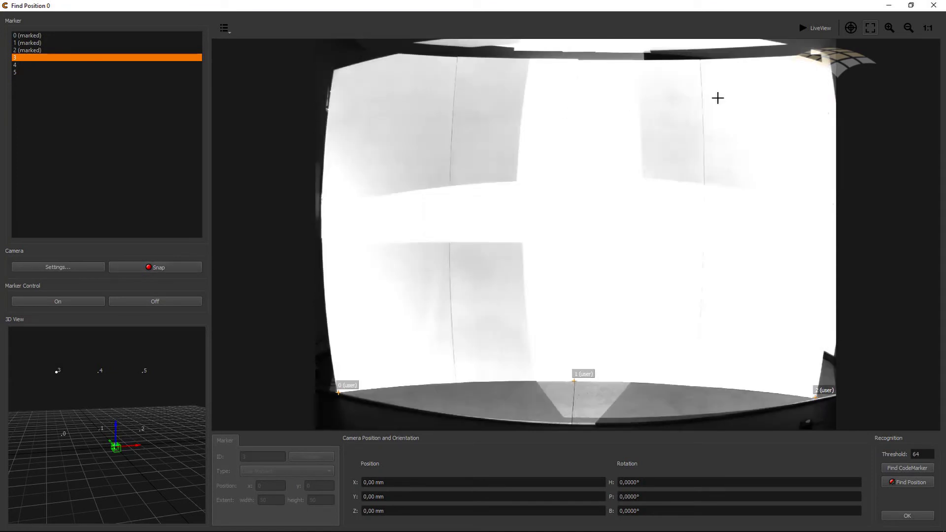
Mark marker 3 just above the screen's upper-left corner, fine-tune its position, and mark marker 4 at the top centre edge
left_click(338, 49)
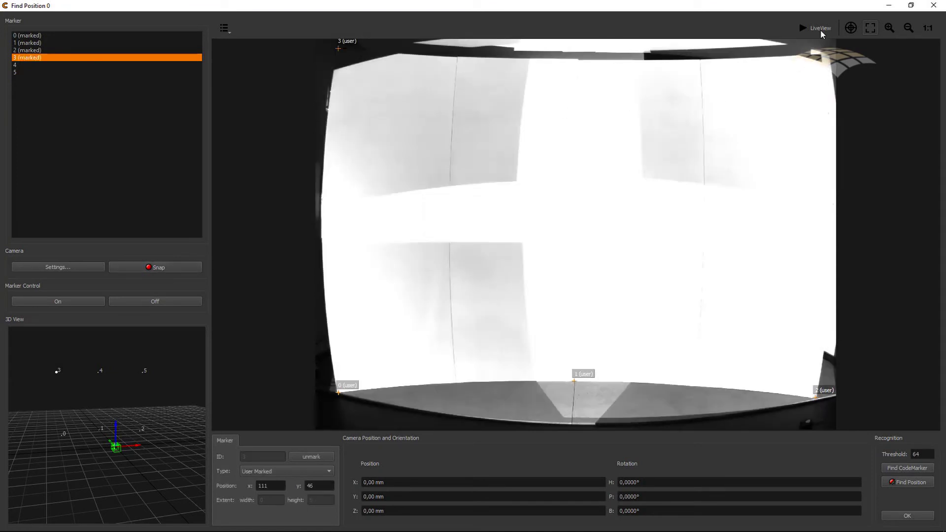
left_click(852, 29)
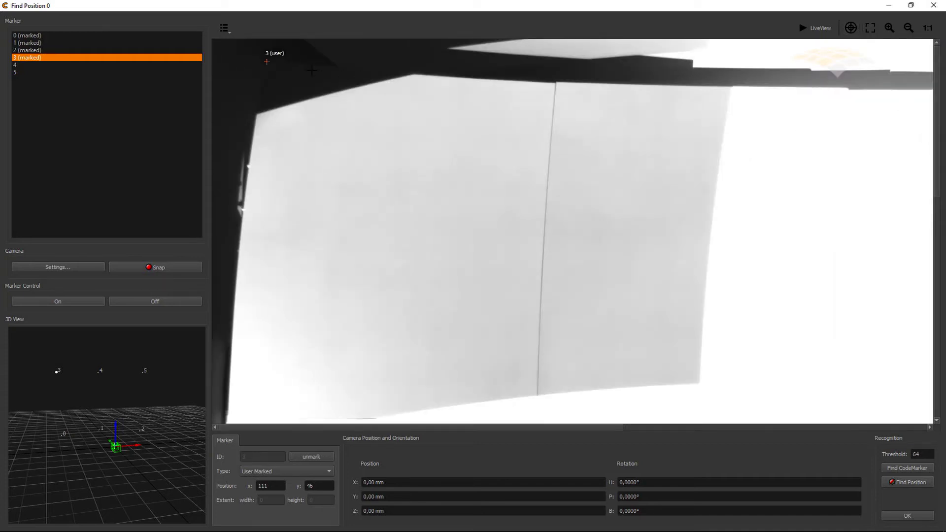
key("Up")
left_click(33, 65)
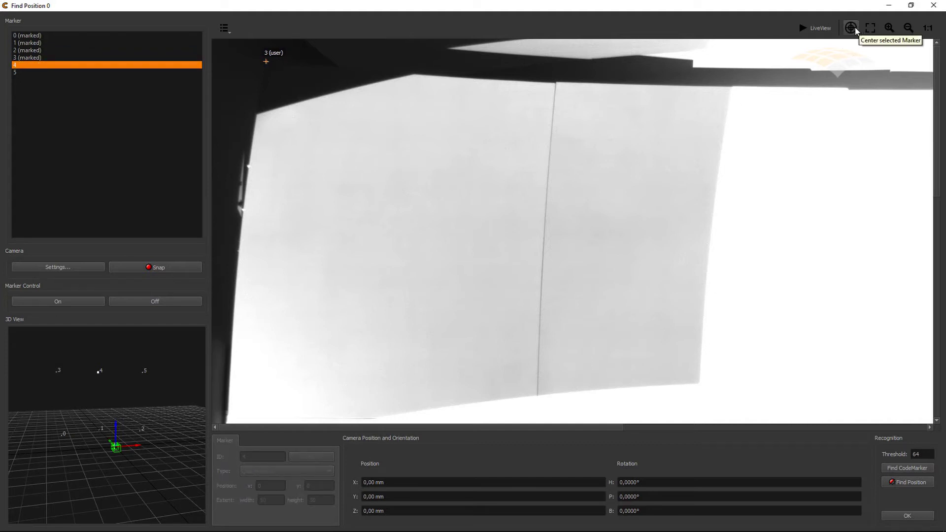
left_click(848, 89)
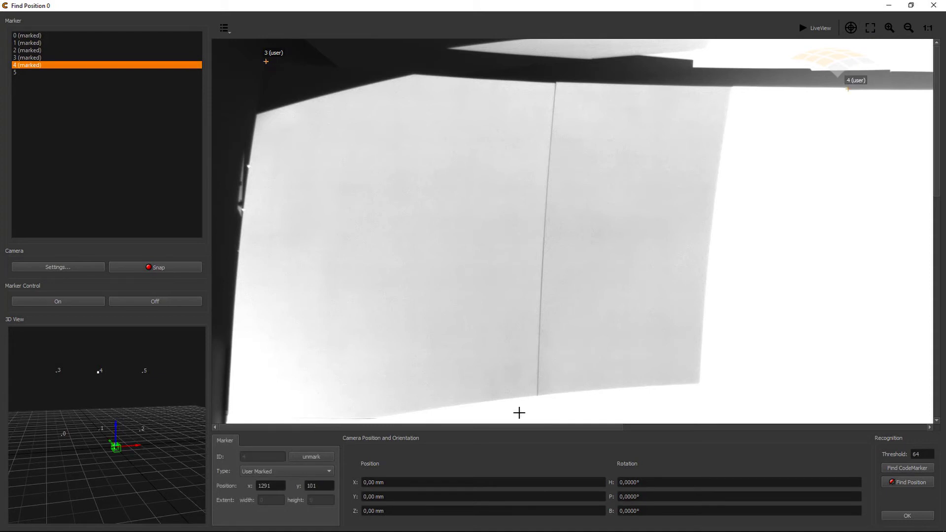
Mark marker 5 at the curved screen's upper-right corner and fit the whole camera image in view
left_click_drag(524, 426, 851, 429)
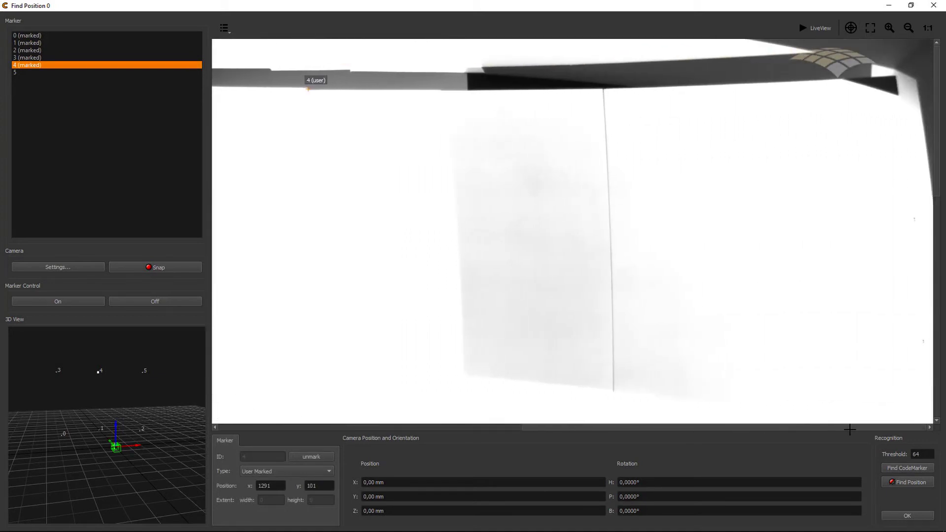
left_click(74, 72)
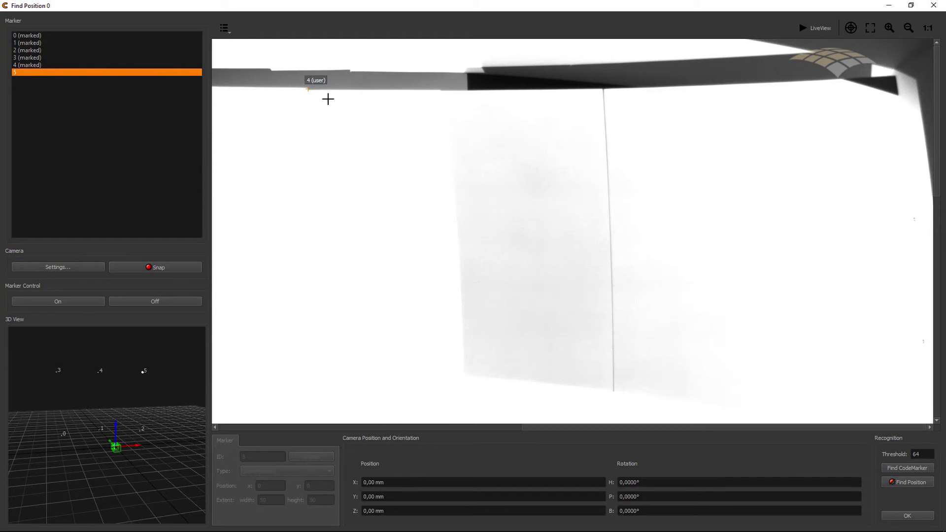
left_click(895, 75)
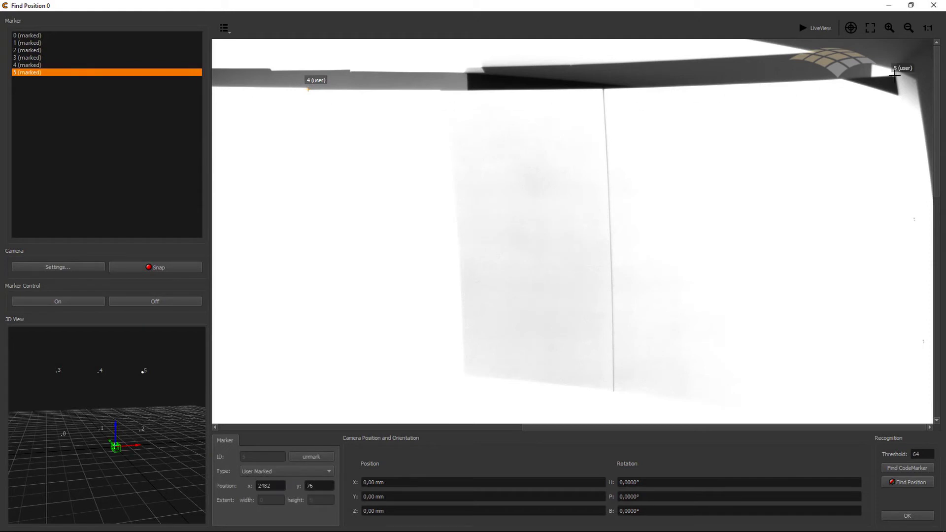
left_click(869, 28)
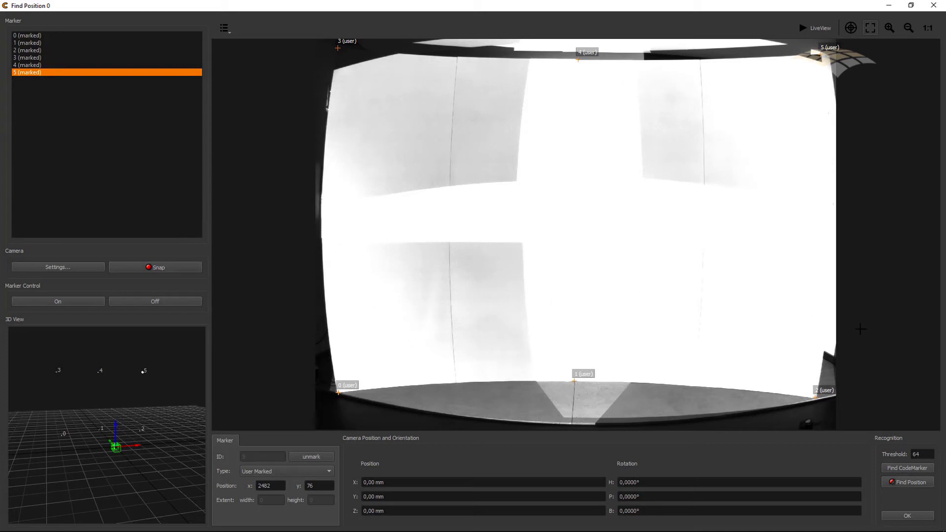
Calculate the camera position from the six marked reference points and check it from several angles in 3D
left_click(904, 483)
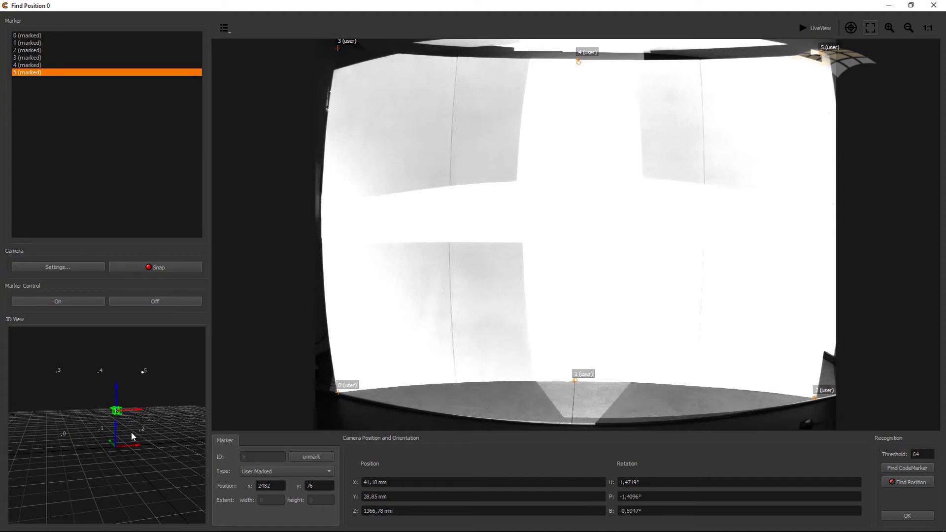
mouse_move(121, 437)
left_mouse_down()
mouse_move(150, 442)
mouse_move(135, 439)
mouse_move(135, 450)
mouse_move(150, 441)
mouse_move(101, 446)
mouse_move(81, 435)
mouse_move(134, 426)
mouse_move(131, 437)
mouse_move(143, 438)
mouse_move(117, 445)
mouse_move(126, 434)
left_mouse_up()
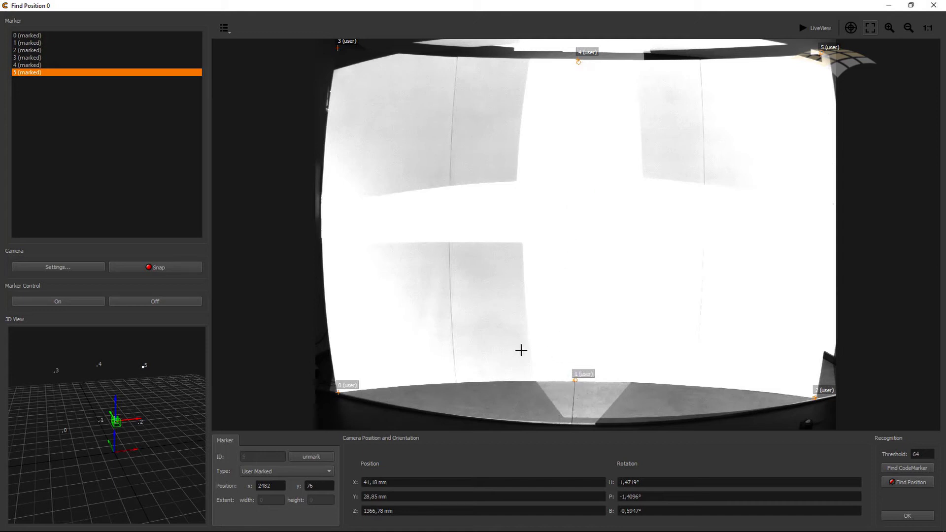
left_click_drag(96, 369, 91, 379)
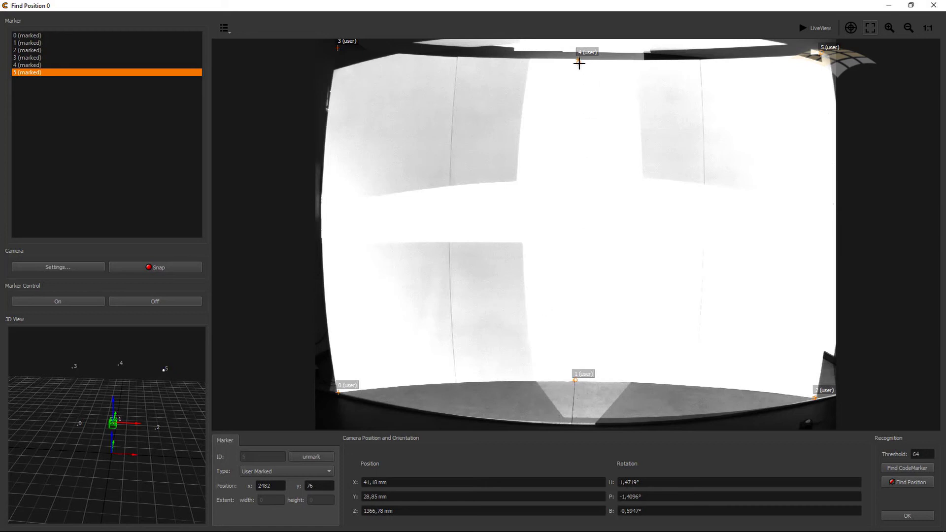
left_click_drag(158, 400, 162, 400)
Try swapping markers 3 and 5 in the camera image, recalculate the camera position and inspect it in 3D
left_click_drag(350, 52, 679, 78)
left_click_drag(833, 52, 339, 47)
left_click_drag(664, 73, 827, 56)
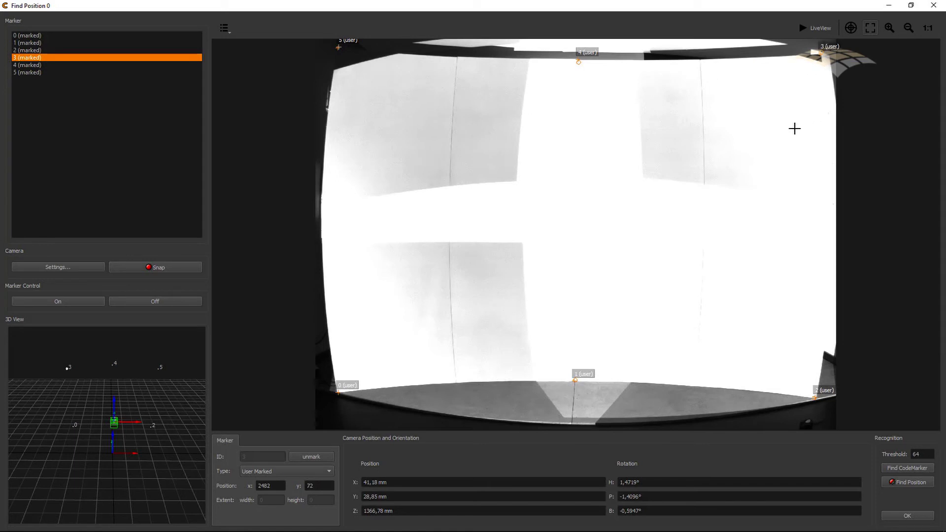
left_click(903, 487)
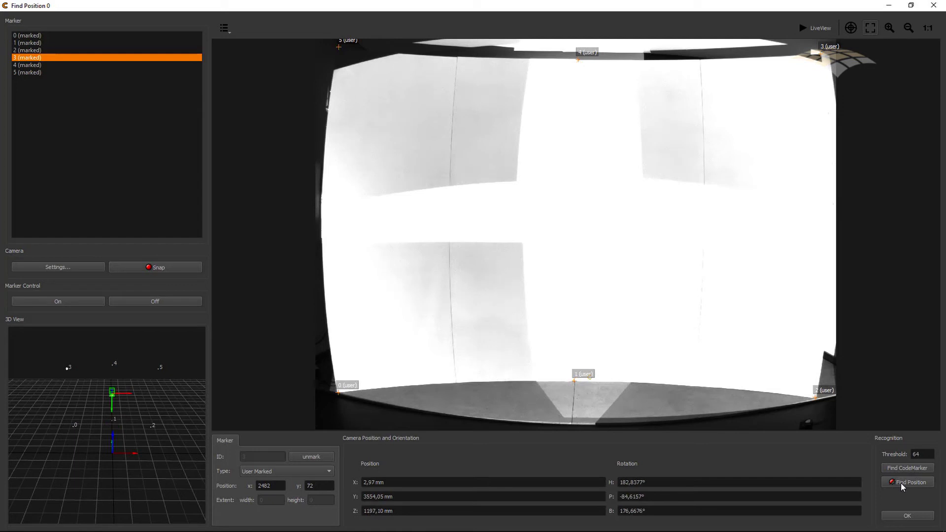
left_click_drag(128, 424, 101, 419)
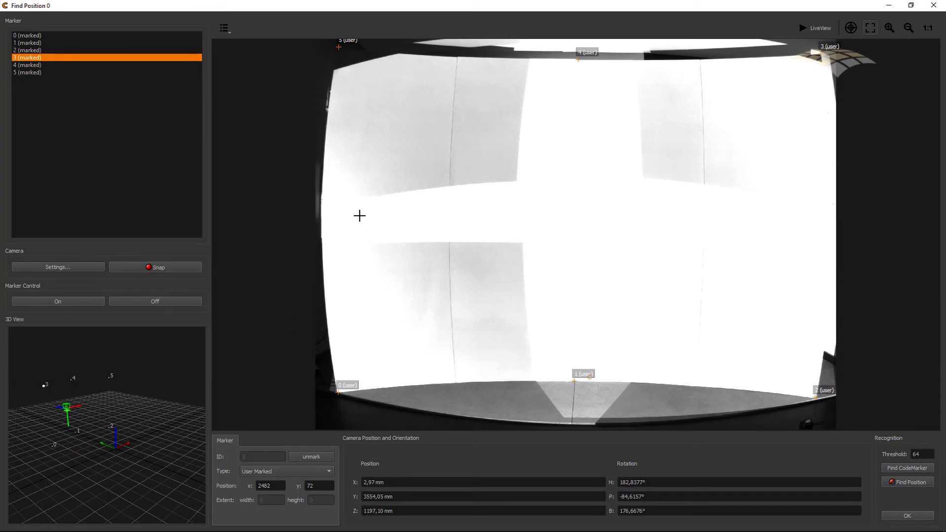
Return markers 3 and 5 to their original corners, recalculate the camera position and accept it
left_click_drag(352, 38, 377, 69)
mouse_move(828, 48)
left_mouse_down()
mouse_move(374, 49)
mouse_move(349, 38)
left_mouse_up()
left_click_drag(374, 68, 830, 43)
left_click(906, 484)
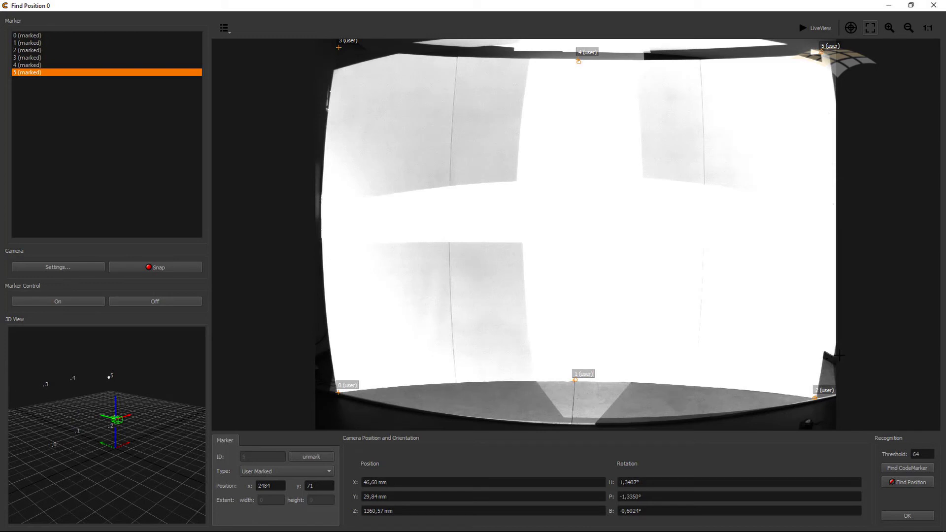
left_click(901, 517)
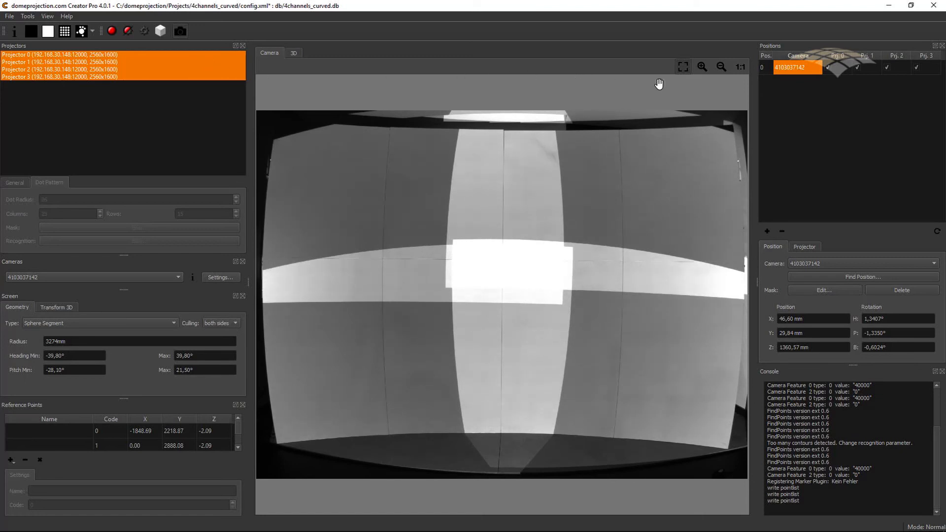
Review Projectors 0 to 3 one by one, individually and as assigned to camera position 0
left_click(169, 69)
left_click(170, 56)
left_click(165, 70)
left_click(162, 77)
left_click(167, 62)
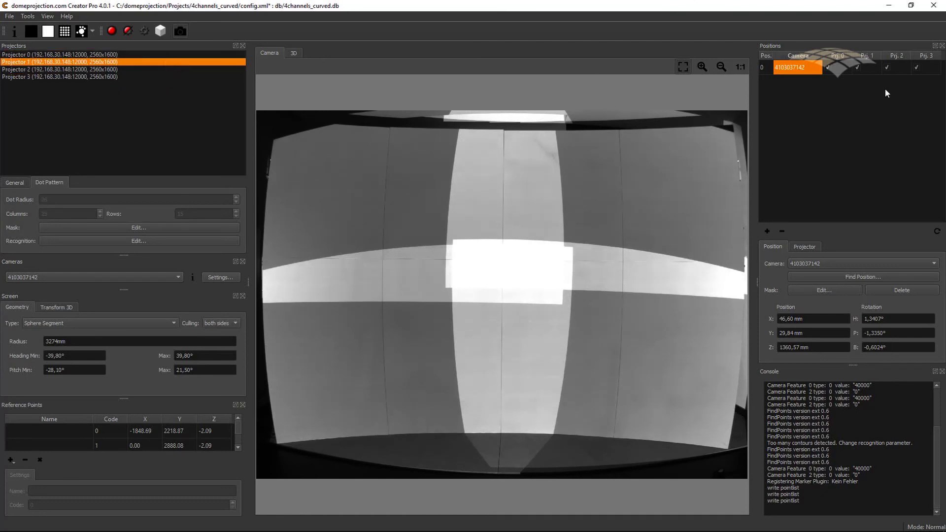
left_click(847, 70)
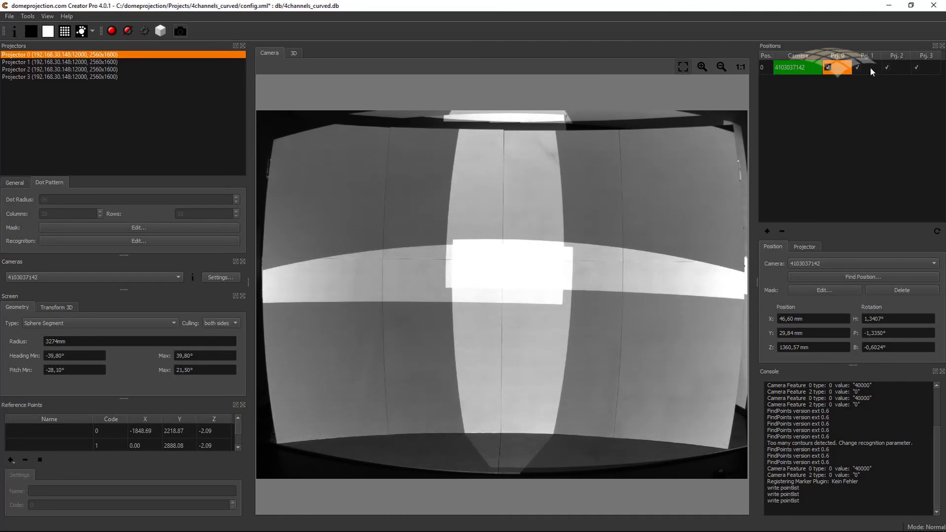
left_click(870, 67)
left_click(897, 68)
left_click(925, 70)
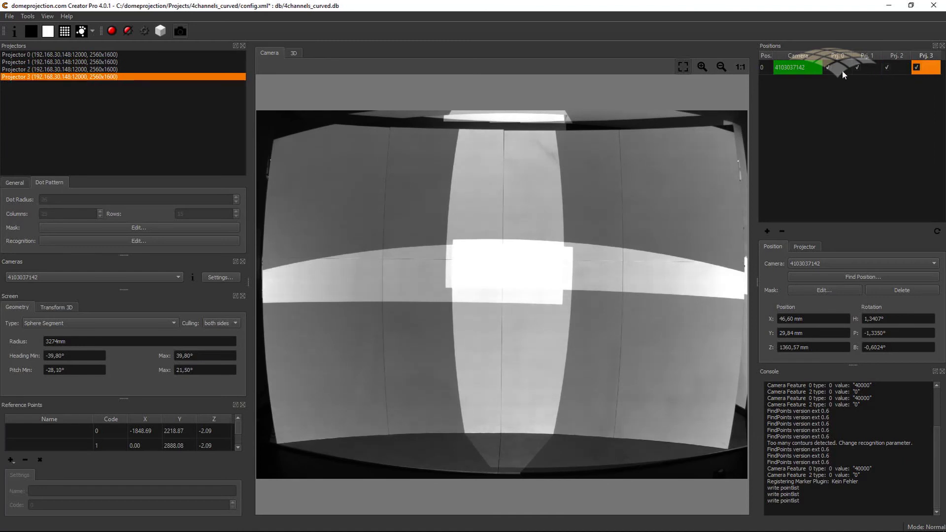
Select camera position 0 with all four projectors and capture their dot patterns
left_click(795, 72)
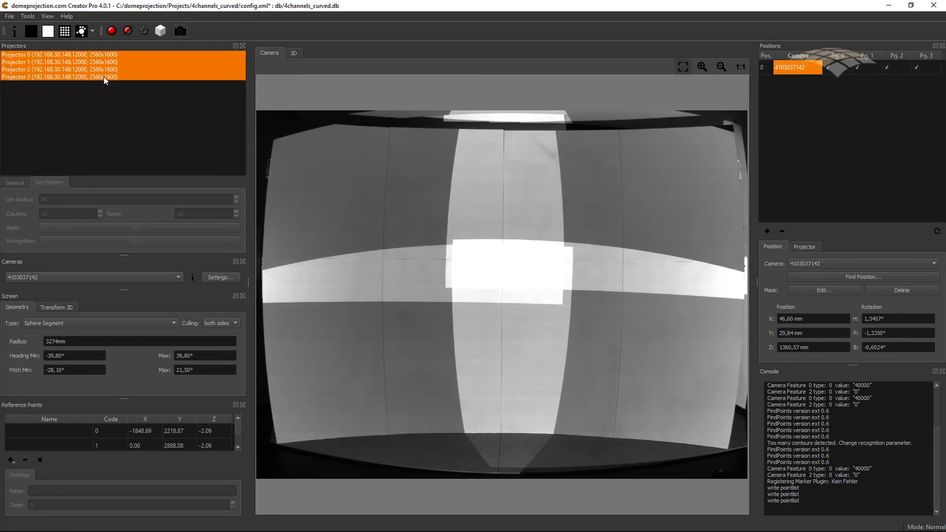
left_click(128, 32)
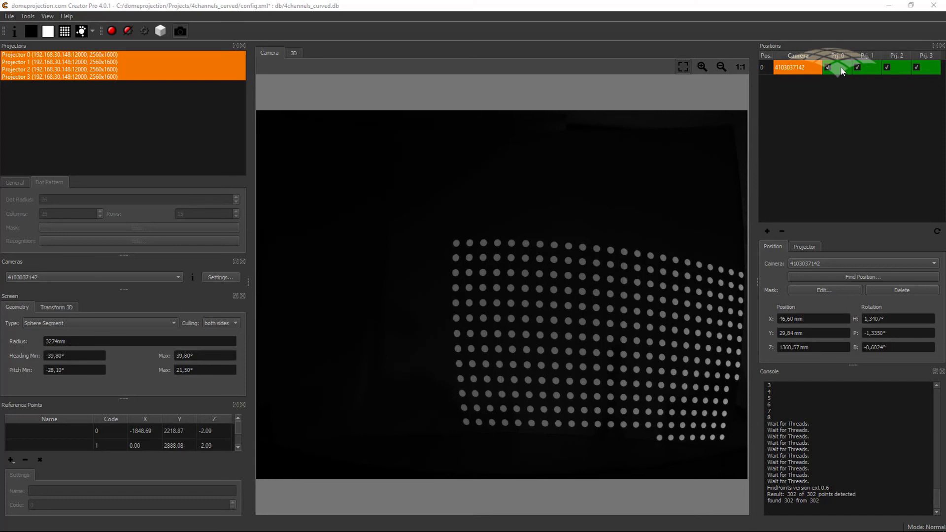
mouse_move(845, 70)
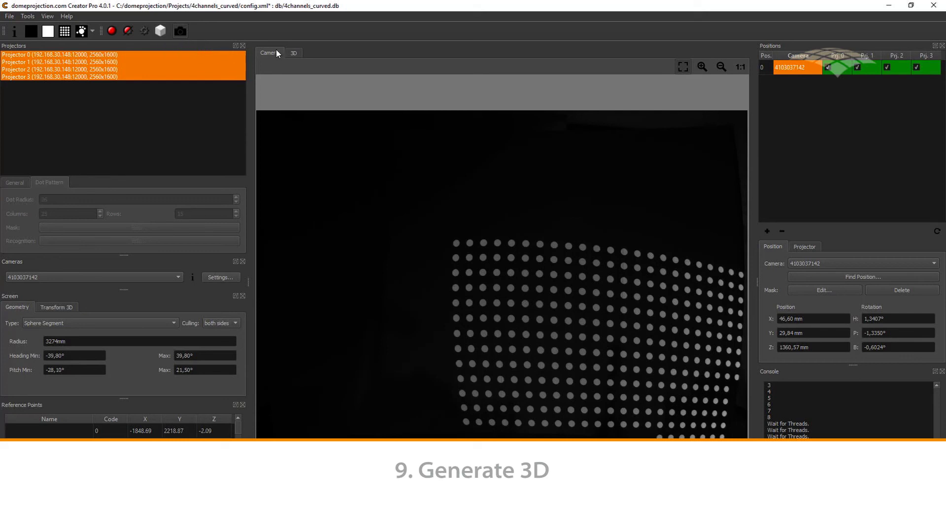
Show the 3D scene and generate the 3D points for all four projectors on the curved screen
left_click(294, 54)
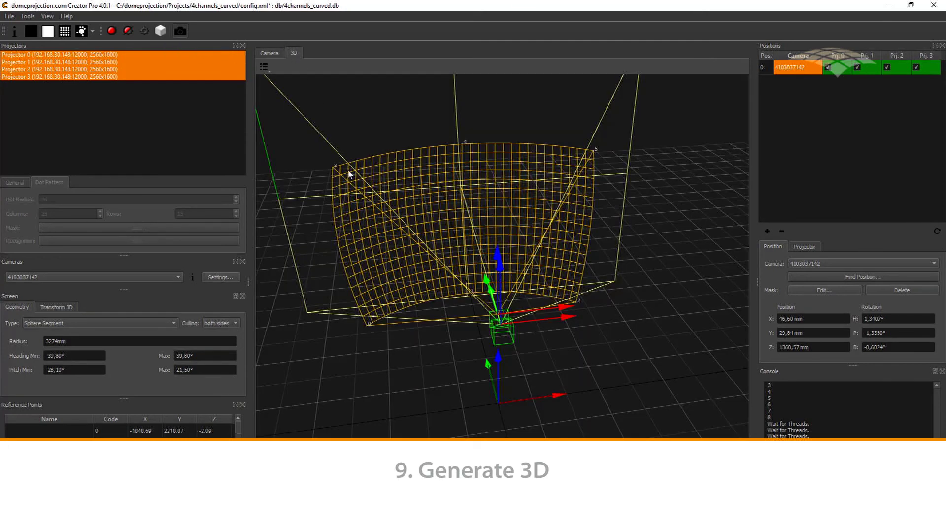
left_click_drag(485, 271, 514, 270)
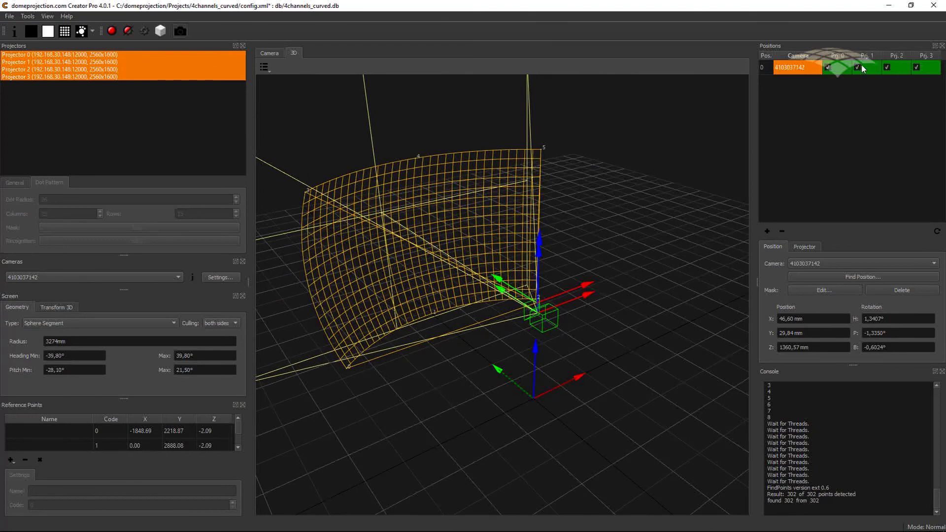
left_click(159, 33)
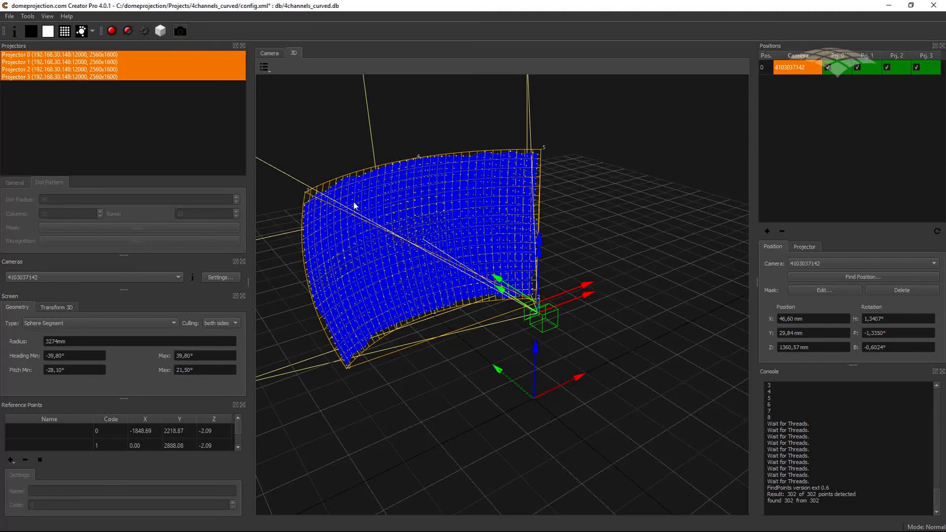
mouse_move(355, 176)
left_mouse_down()
mouse_move(423, 180)
mouse_move(365, 178)
left_mouse_up()
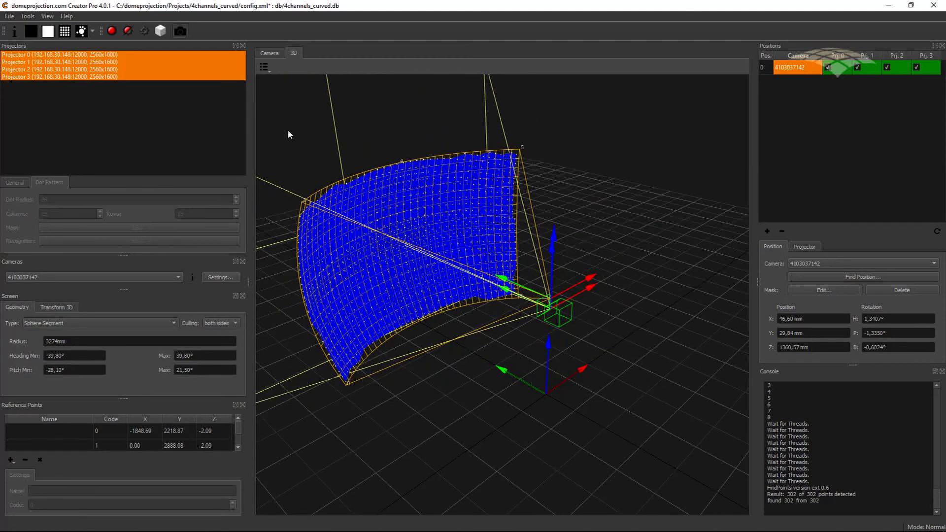
Inspect the generated 3D points of each projector separately, finishing with Projector 0
left_click(172, 54)
left_click(165, 62)
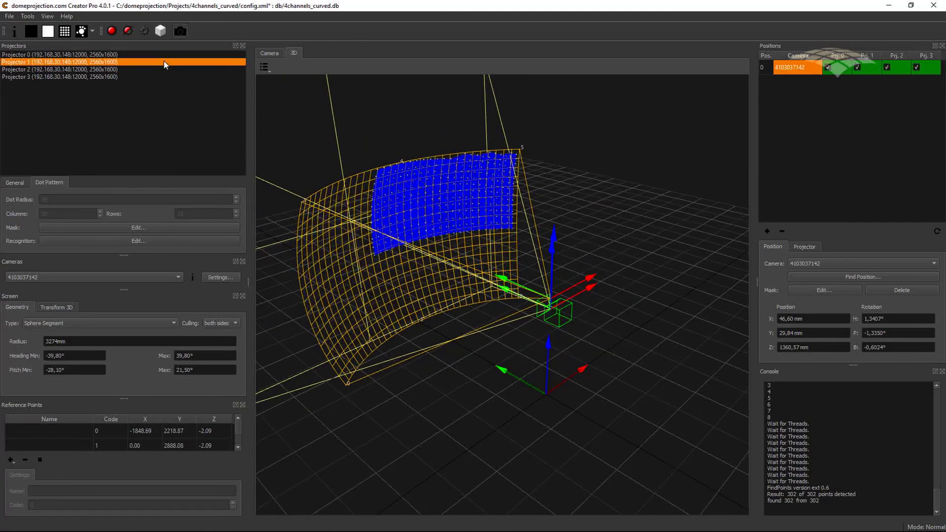
left_click(154, 69)
left_click(149, 75)
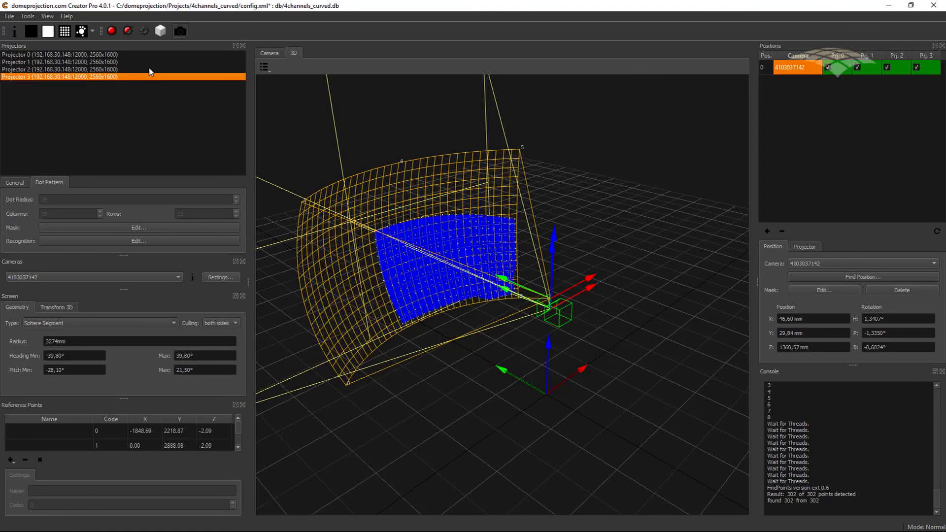
left_click(149, 57)
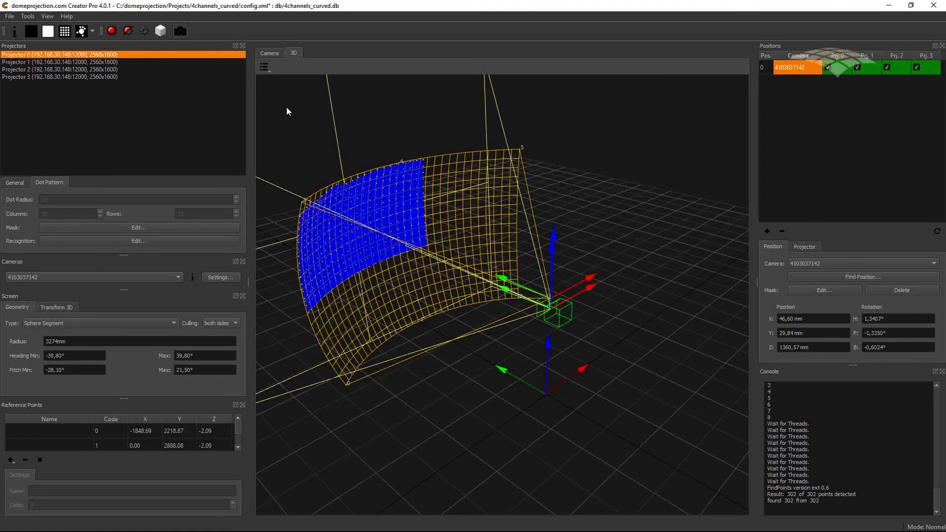
left_click_drag(428, 153, 420, 152)
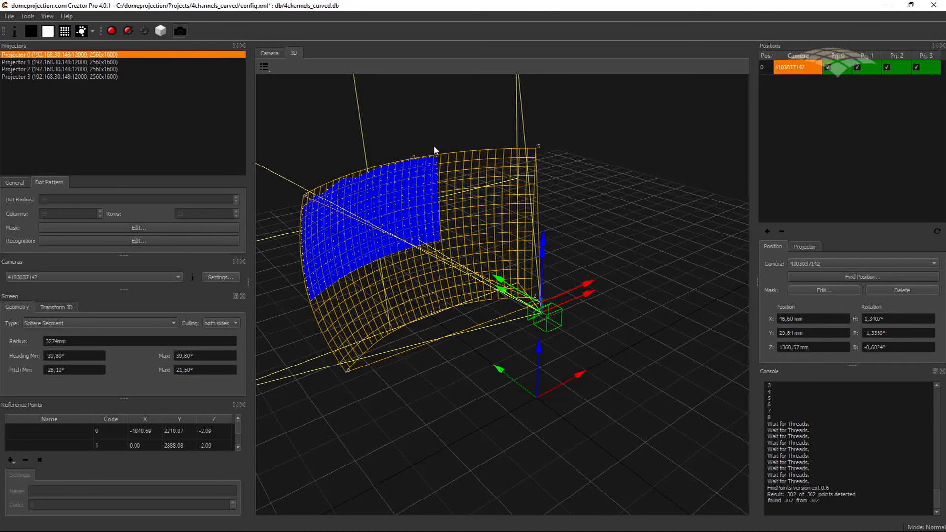
Save the calibrated project
left_click(9, 17)
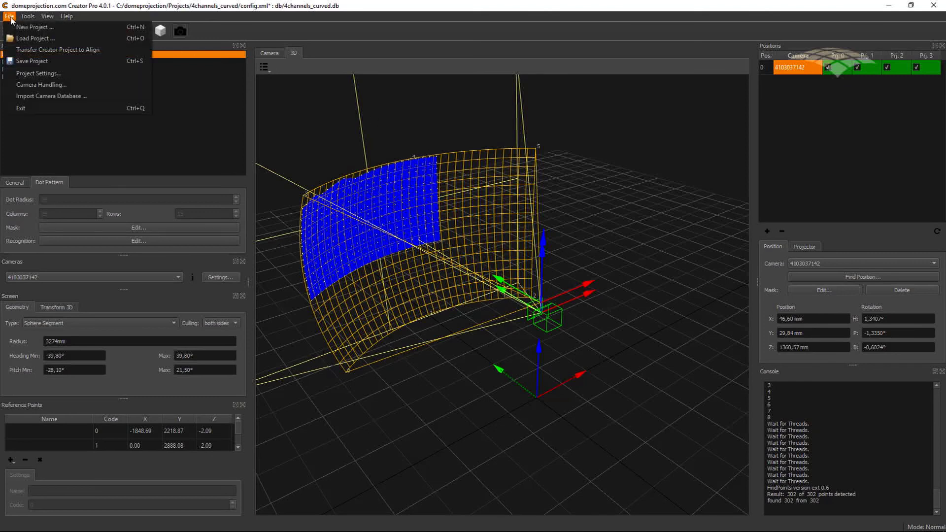
left_click(32, 60)
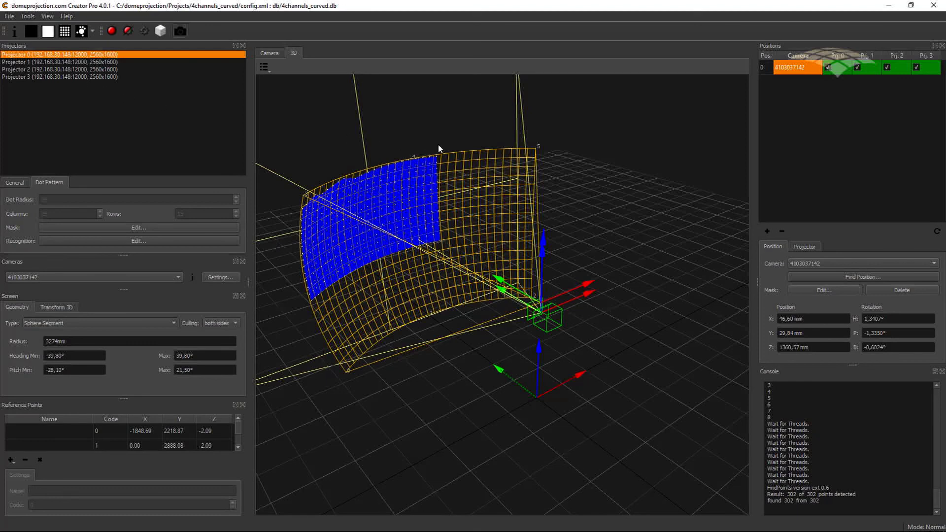
left_click_drag(442, 169, 436, 172)
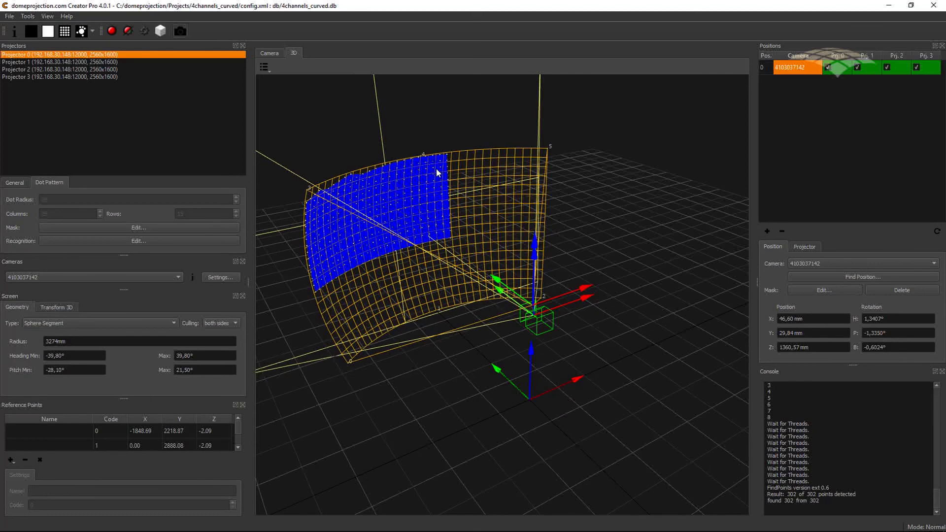